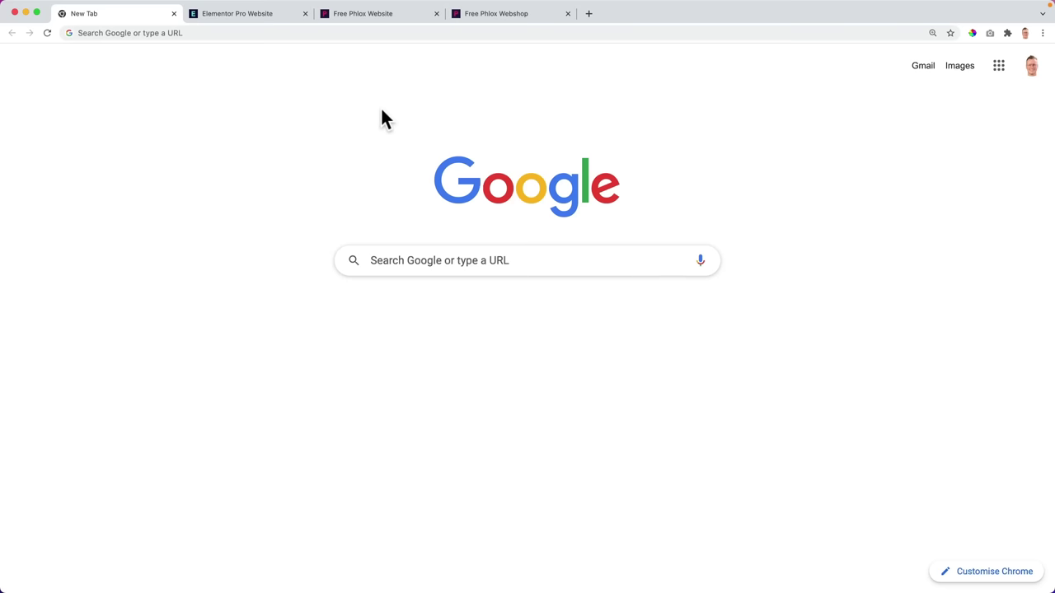
Open the Elementor website through the address ferdykorp.com/elementor
left_click(153, 33)
type("ferdykorp.com/e")
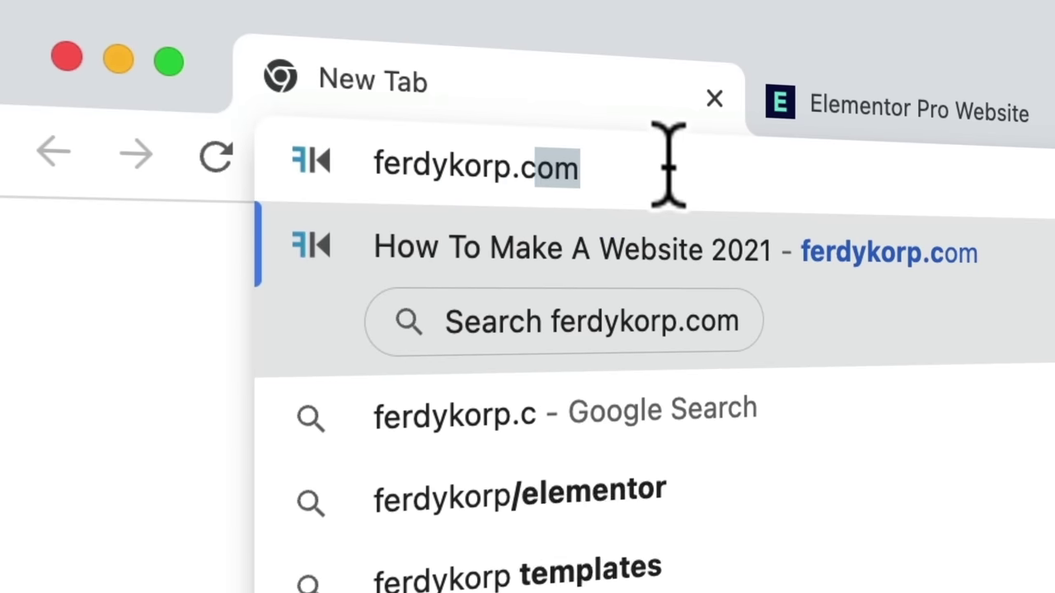
type("lementor")
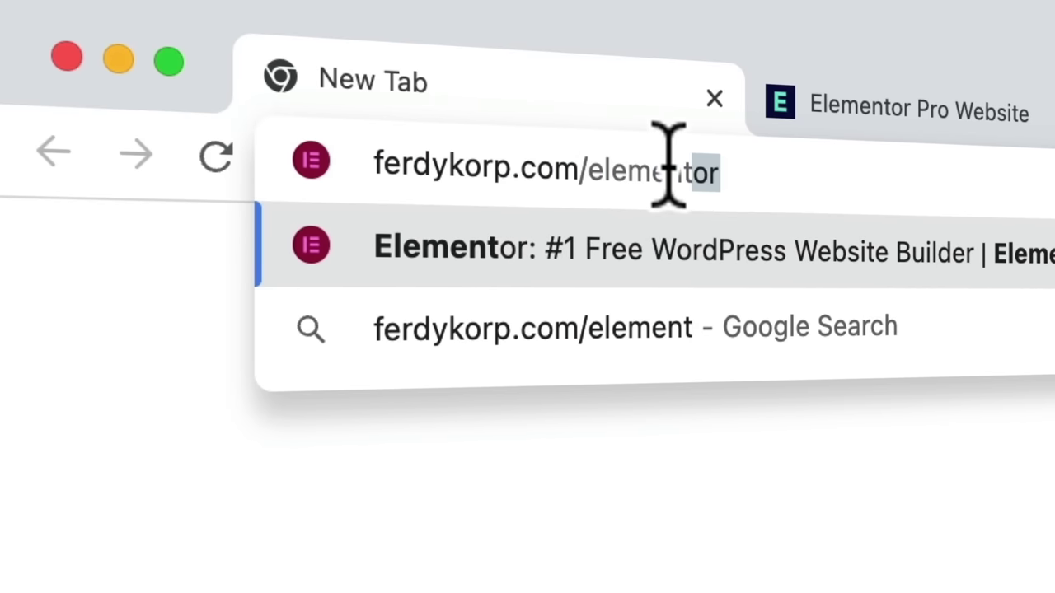
key("BackSpace")
type("or")
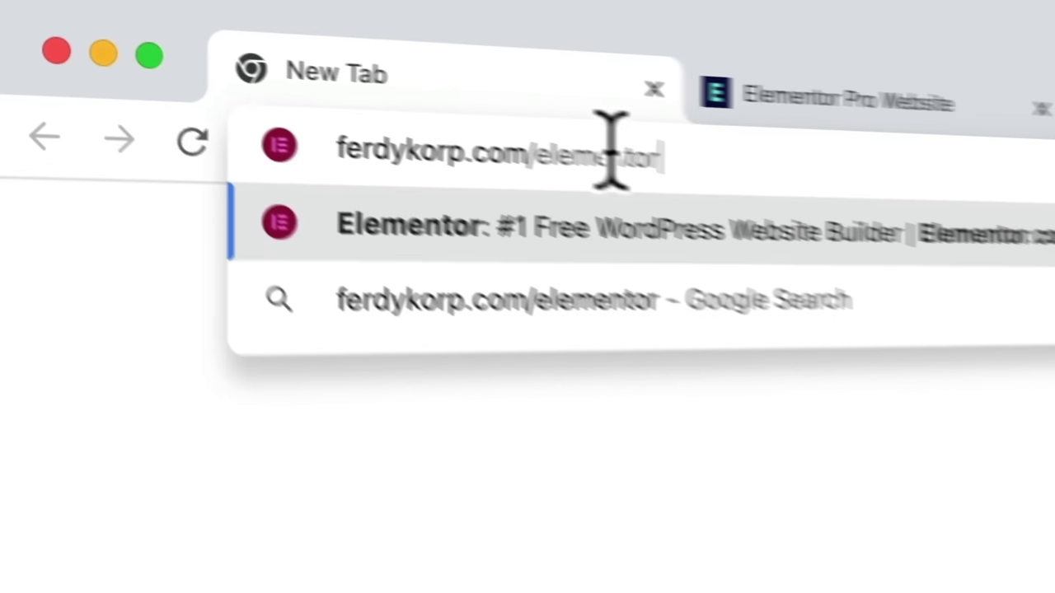
key("Return")
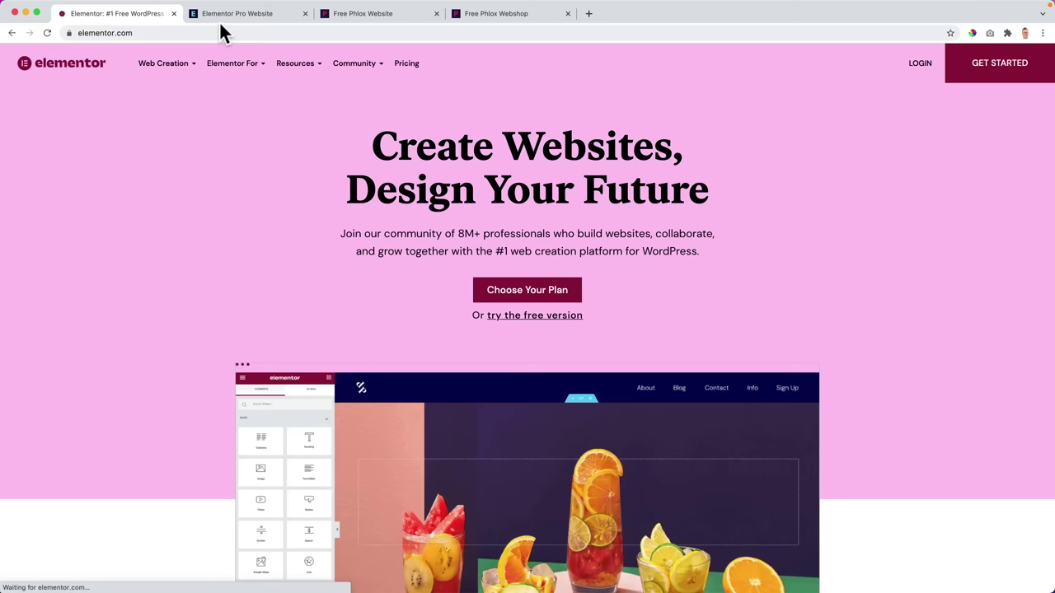
Open Elementor's pricing page and review the Pro plugin plans, including the widgets offered in the Essential plan
left_click(410, 64)
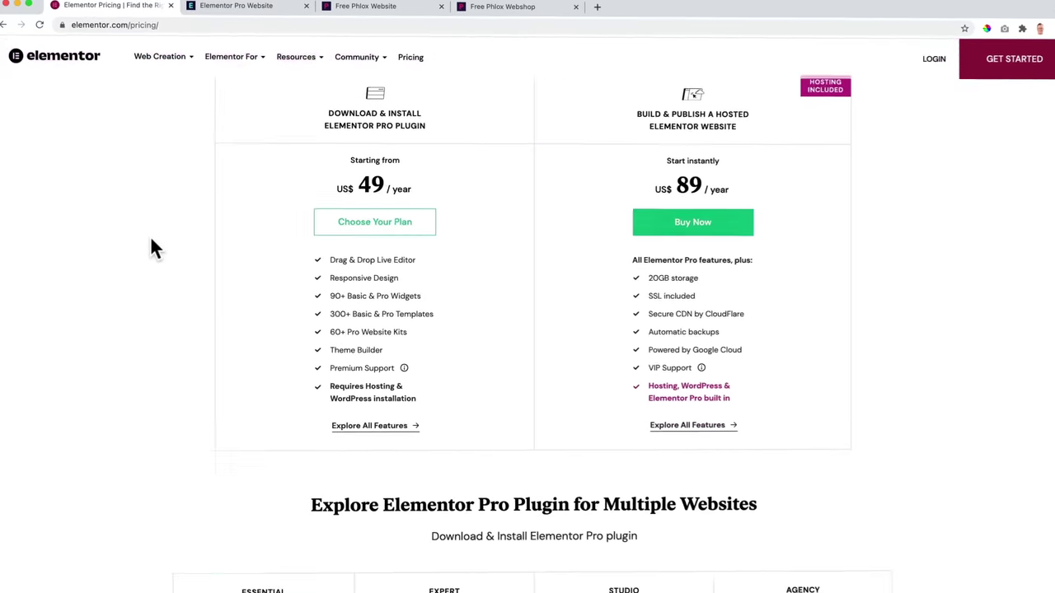
scroll(151, 240, "down", 3)
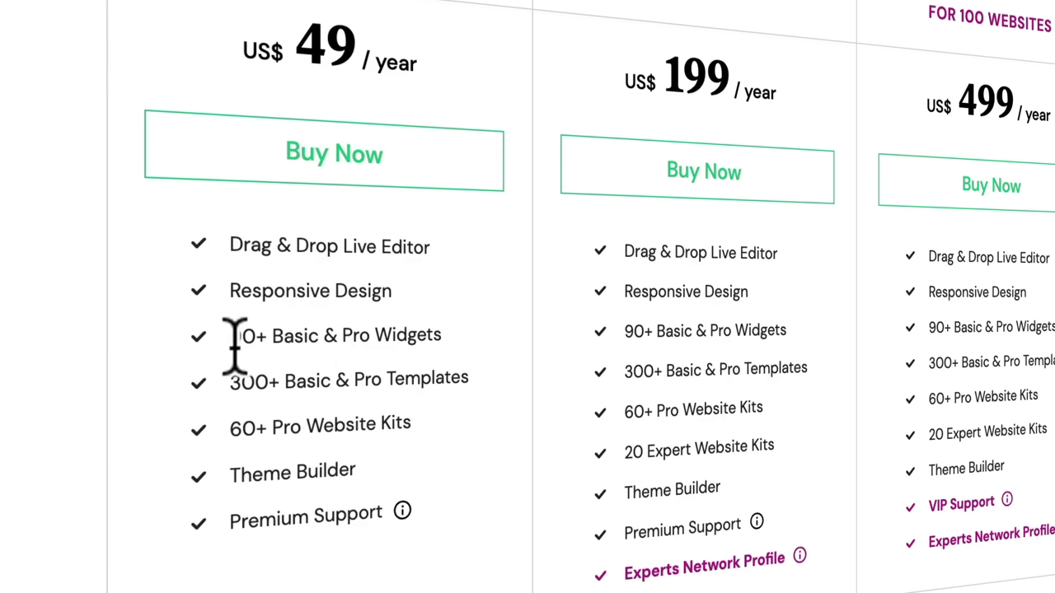
left_click_drag(274, 337, 390, 335)
left_click(390, 335)
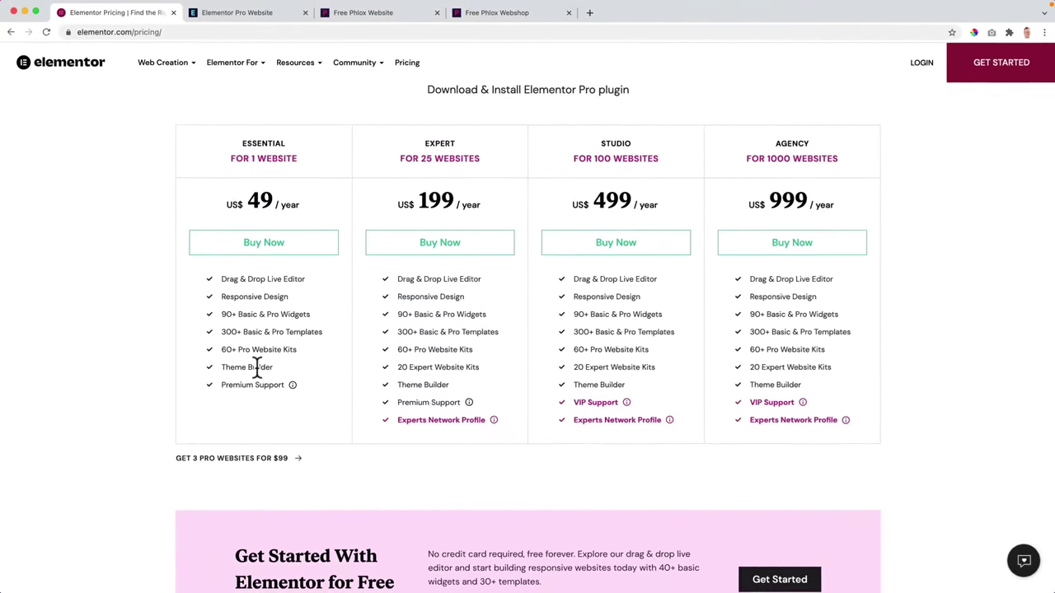
Open the Phlox Pro theme page on ThemeForest through the ferdykorp.com link and look through its item details
left_click(180, 39)
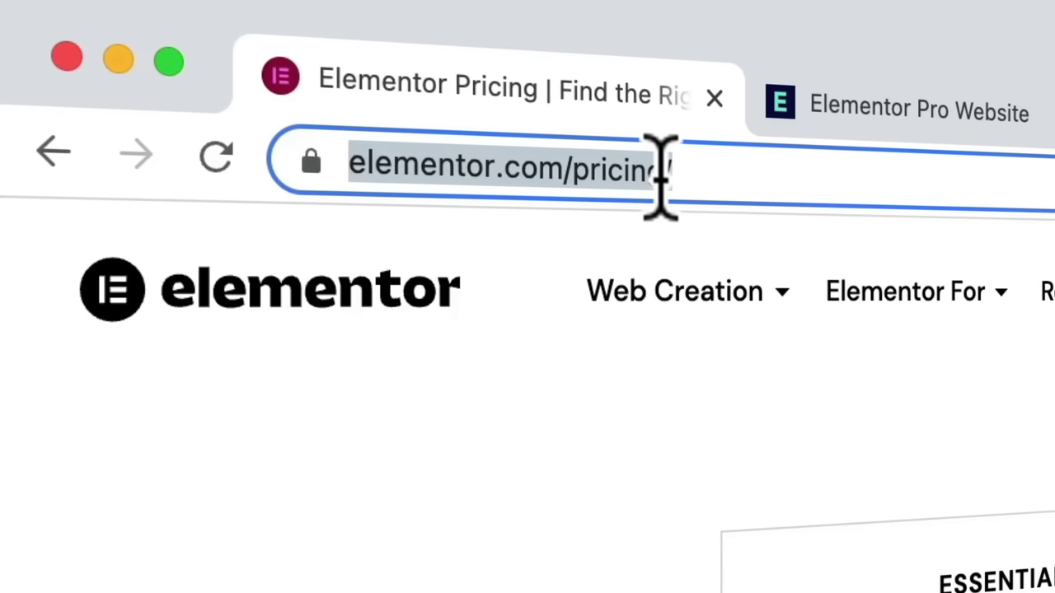
type("ferdykorp.com")
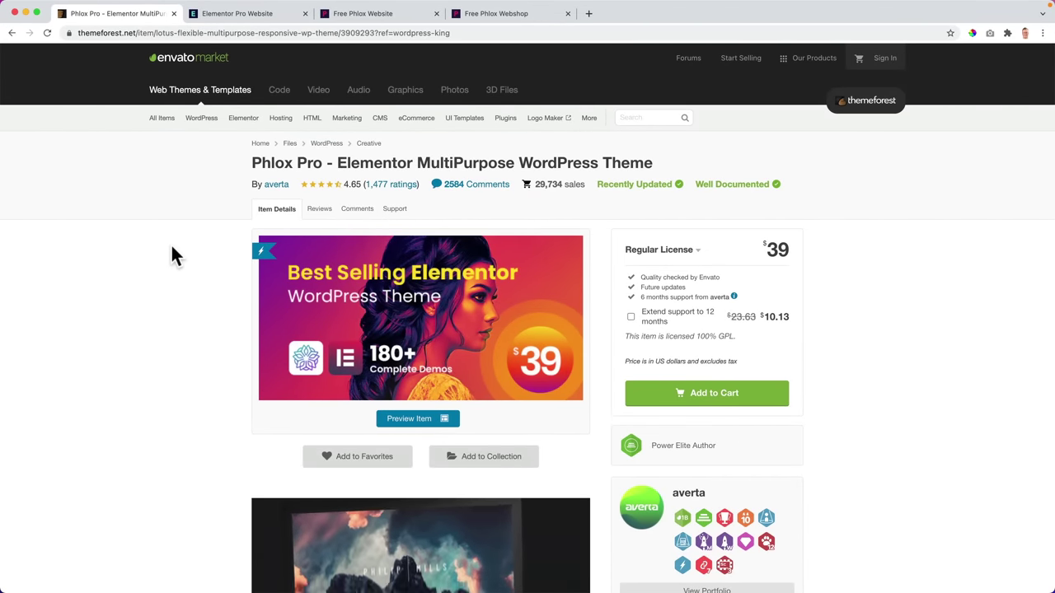
scroll(435, 271, "down", 3)
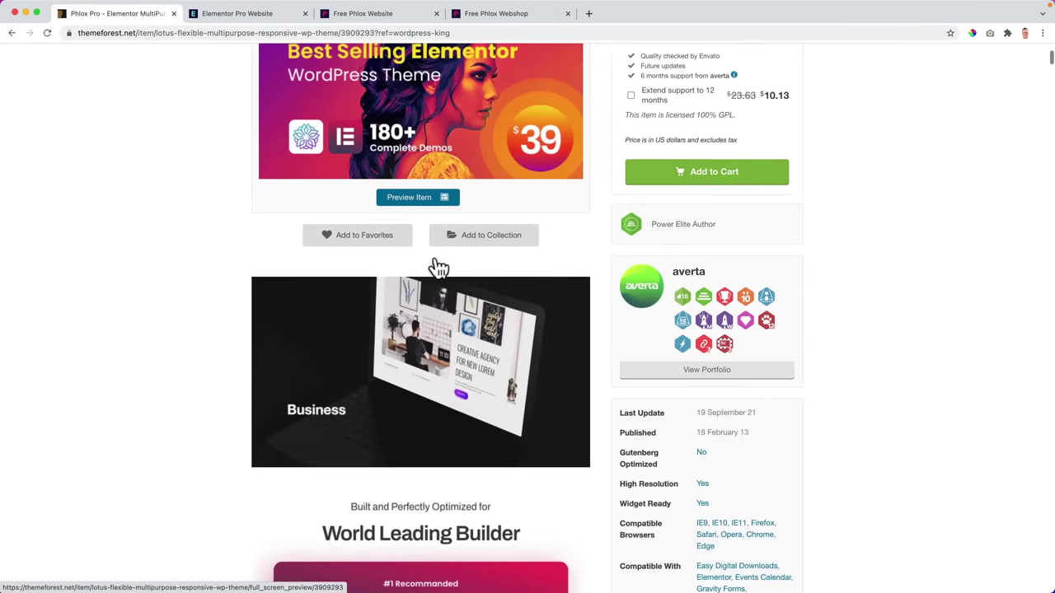
scroll(435, 266, "down", 3)
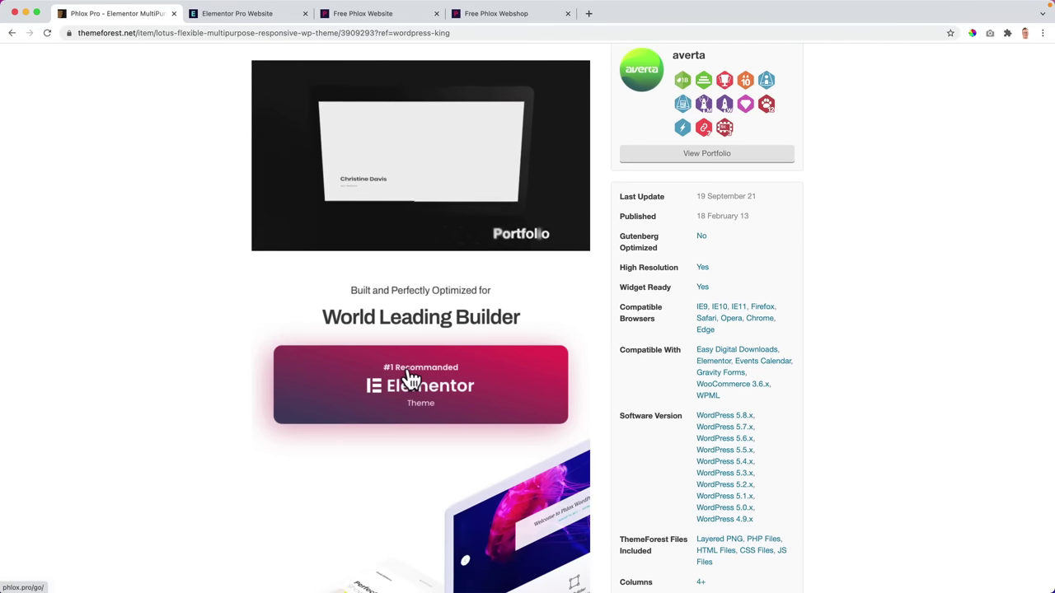
Follow the Elementor banner to the Phlox site and browse its website templates, closing the support chat
left_click(411, 379)
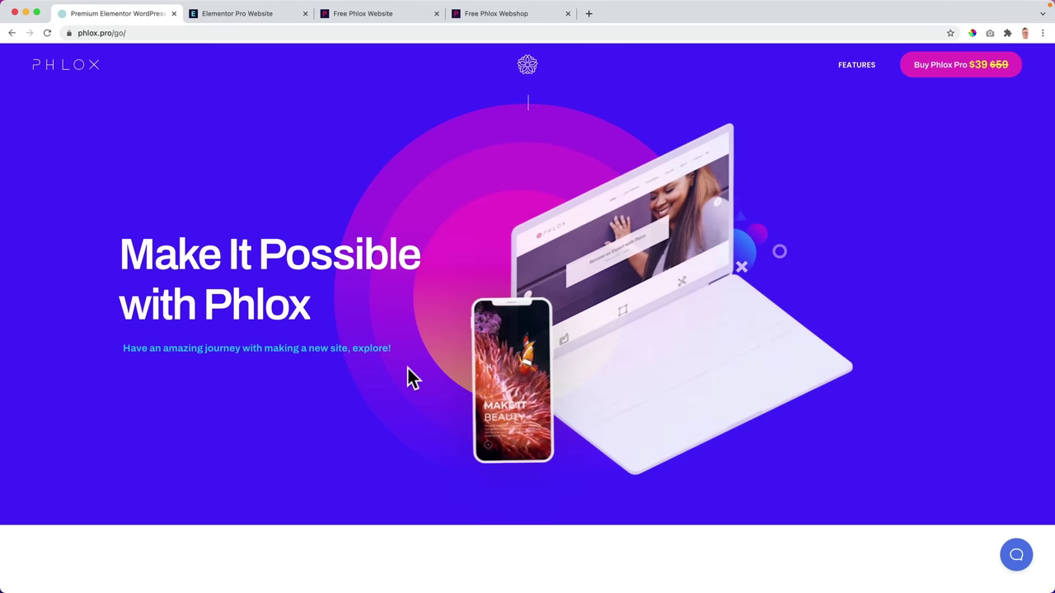
scroll(407, 374, "down", 5)
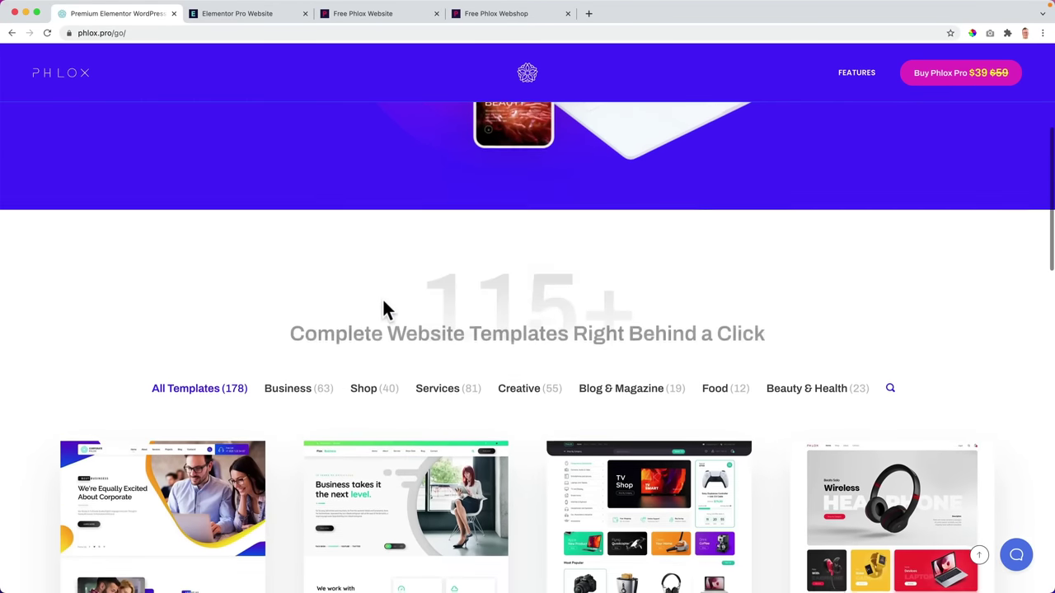
scroll(383, 298, "down", 2)
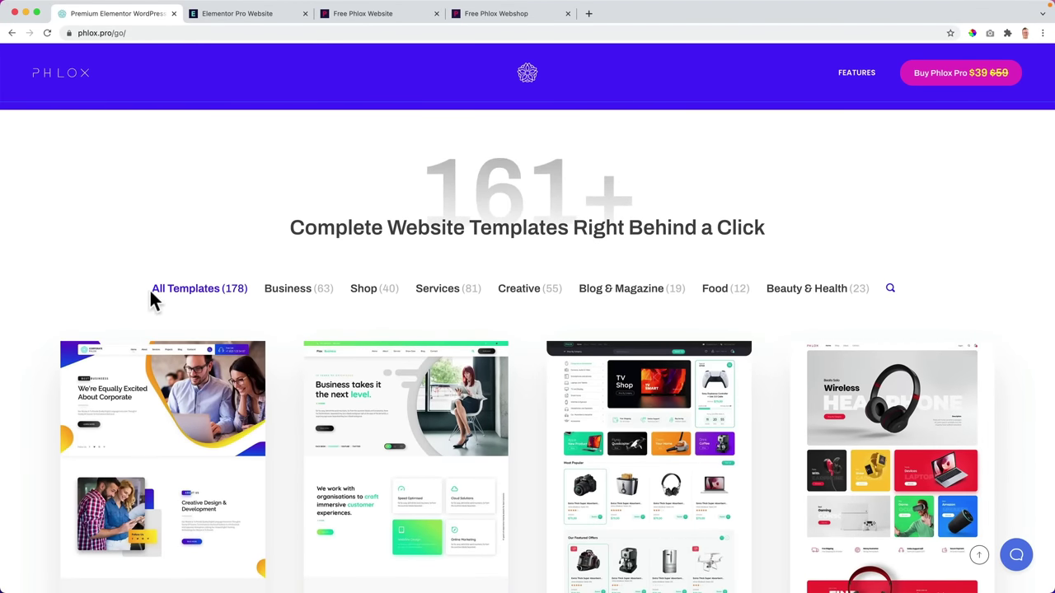
scroll(280, 325, "down", 1)
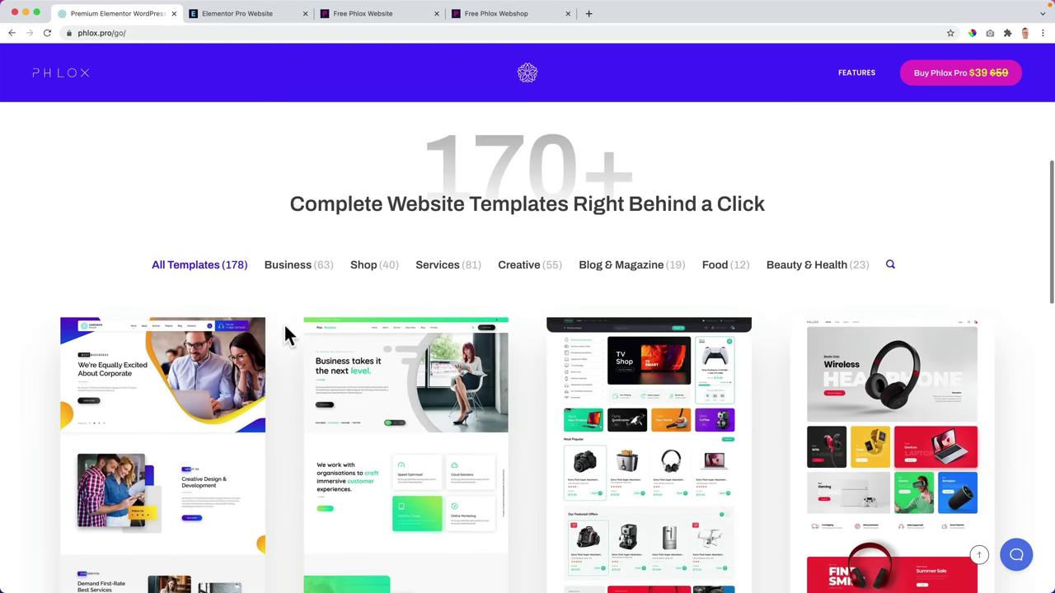
scroll(283, 322, "down", 2)
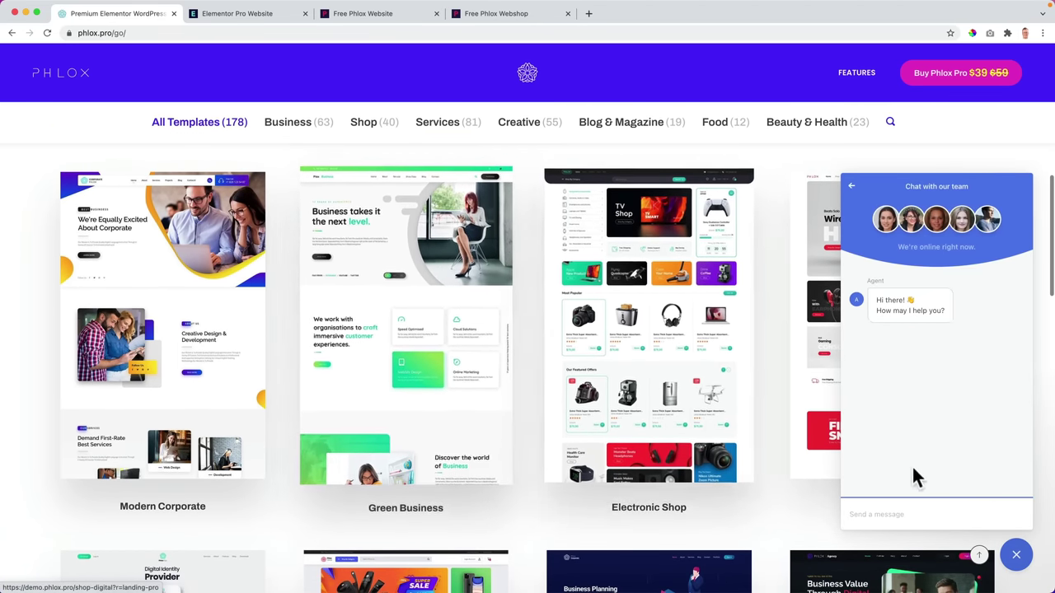
left_click(1016, 554)
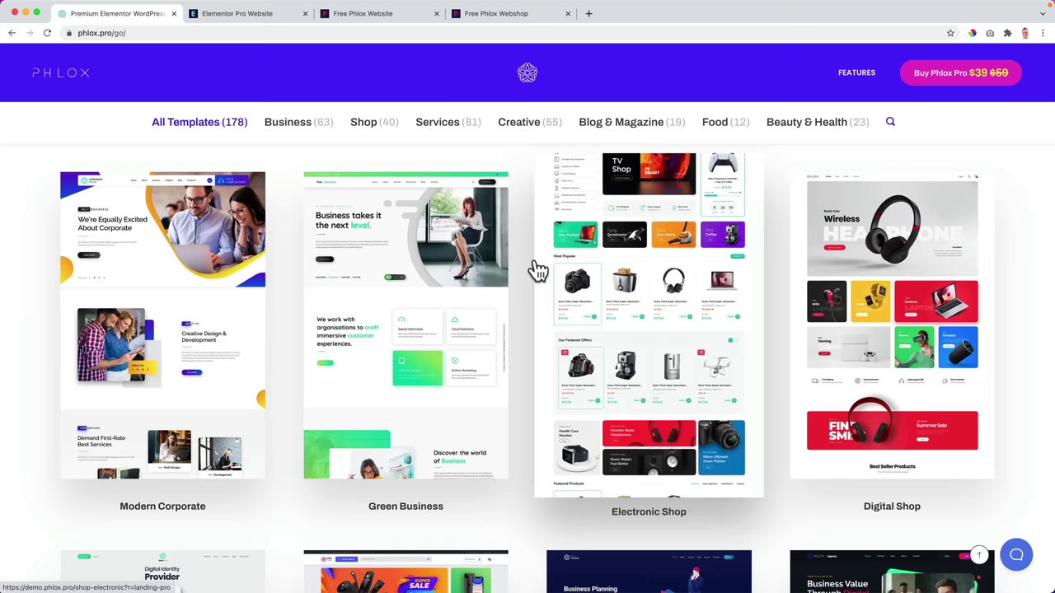
Switch to the Free Phlox Website and open its Site Header for editing in Elementor
left_click(360, 23)
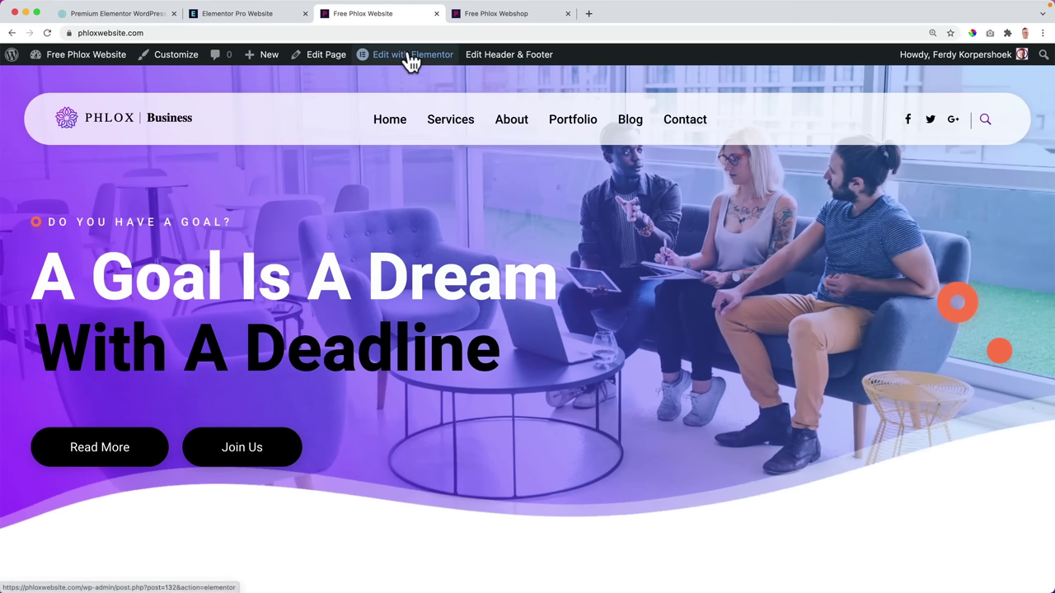
mouse_move(410, 62)
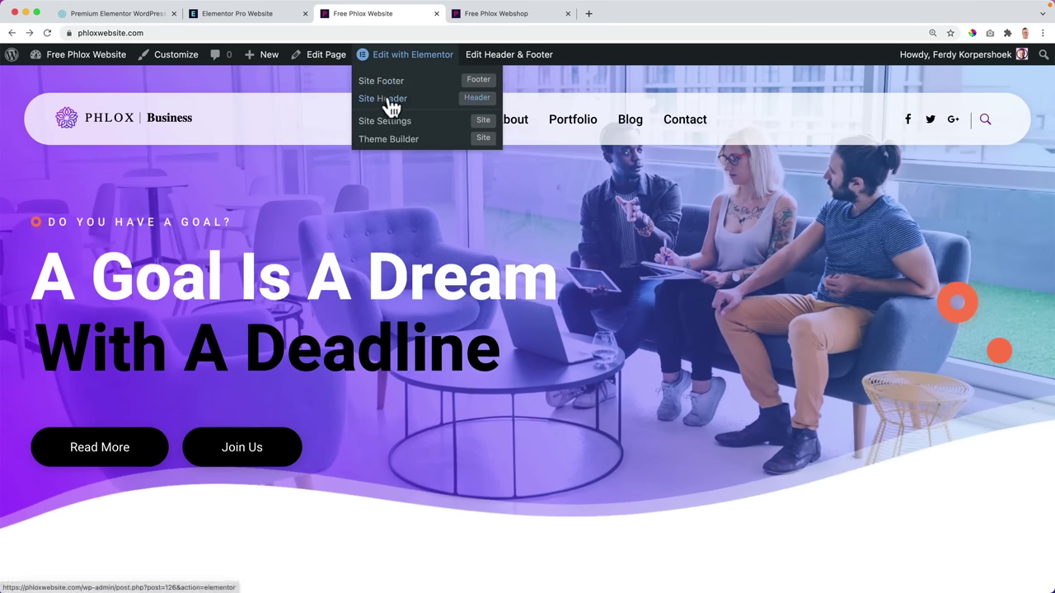
left_click(384, 99)
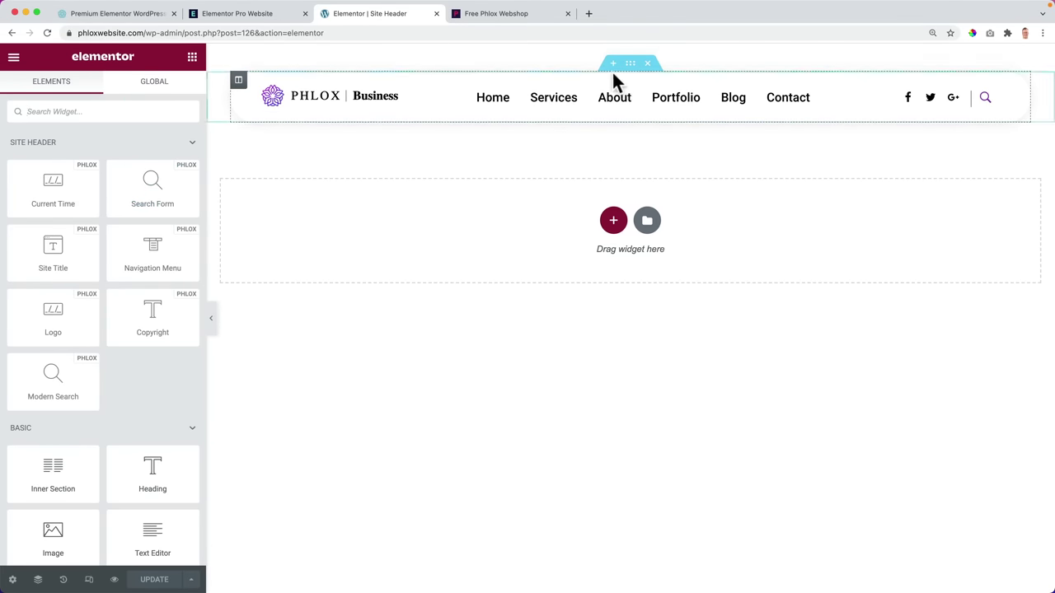
Preview the Phlox site header in the tablet and mobile layouts and return to the desktop layout
left_click(89, 579)
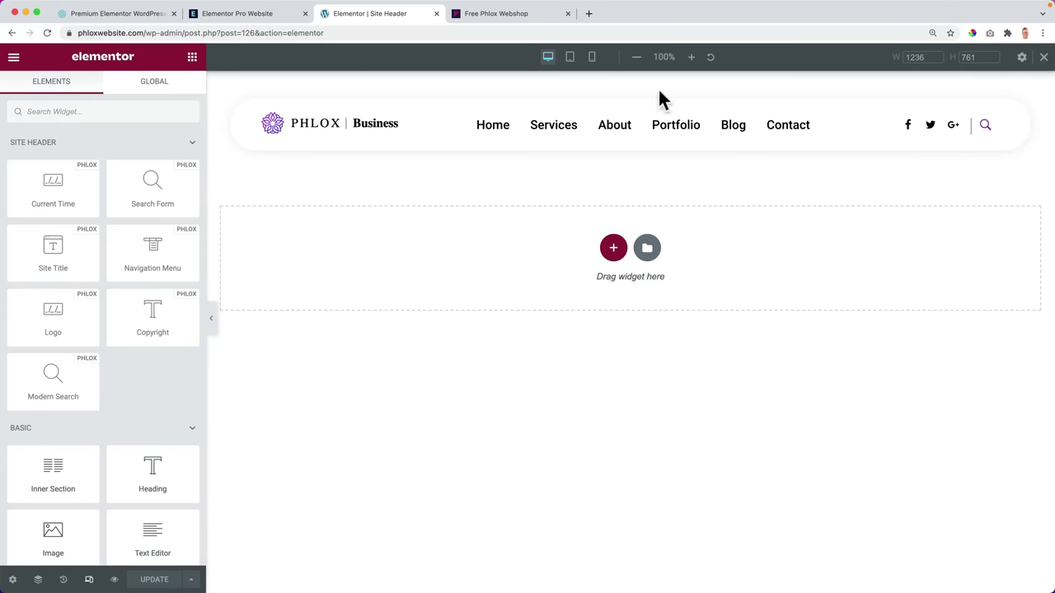
left_click(571, 59)
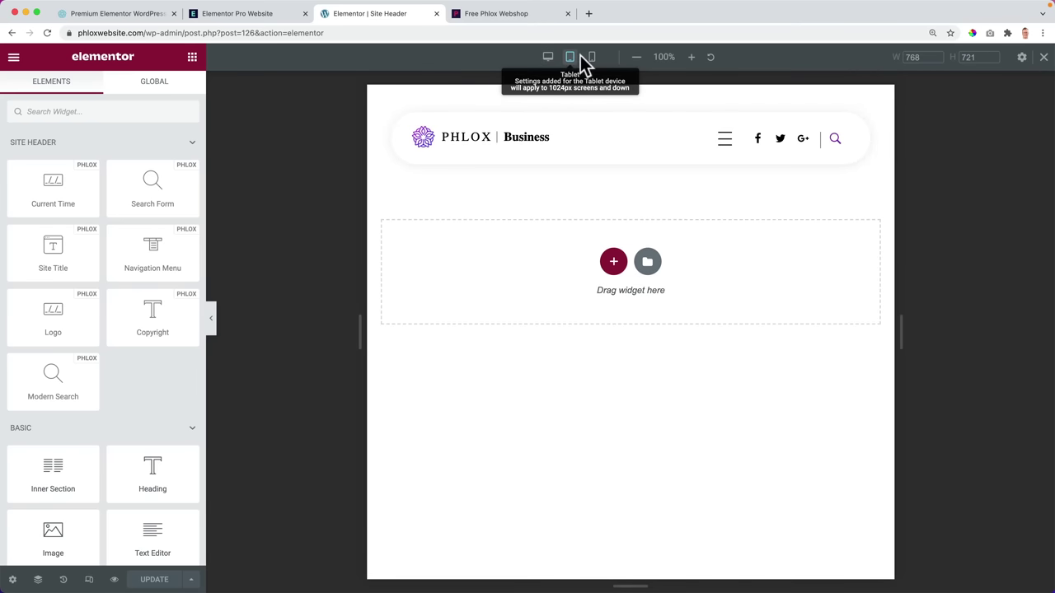
left_click(590, 60)
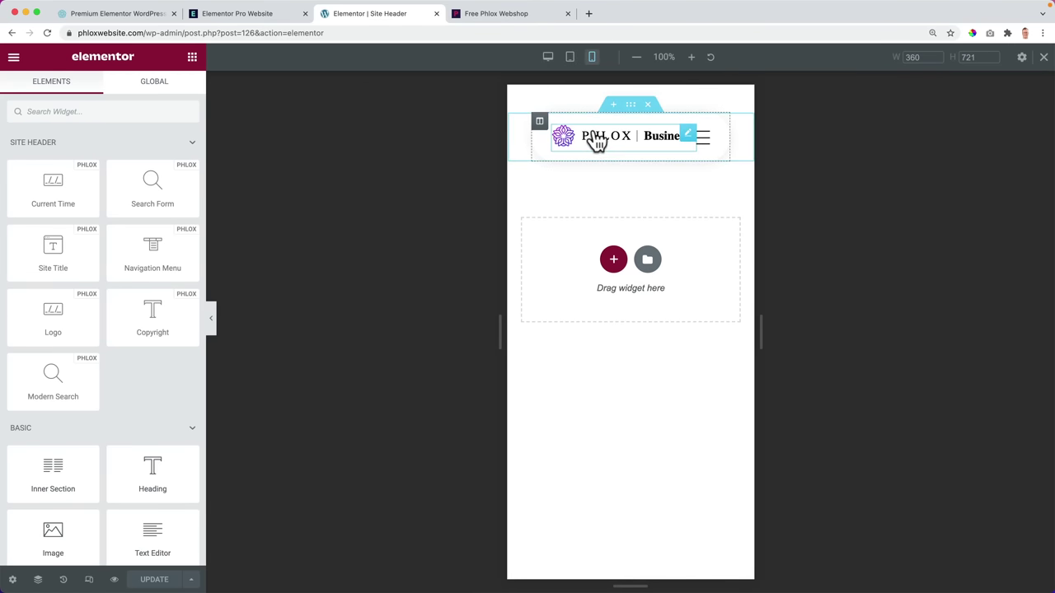
left_click(548, 59)
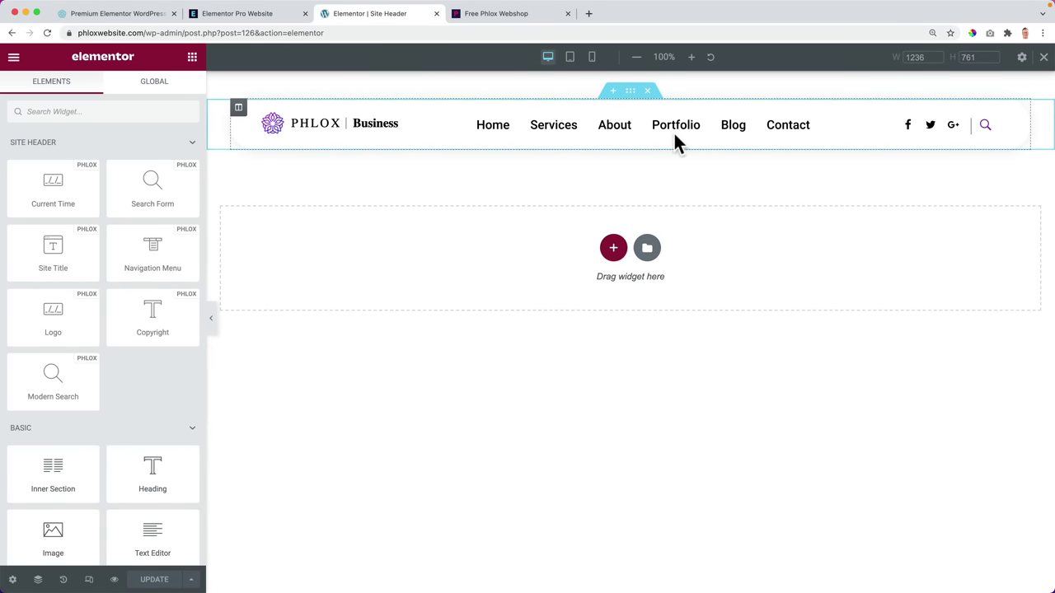
Switch to the Elementor Pro Website, look over its homepage, and open its Header in the Elementor editor
left_click(272, 15)
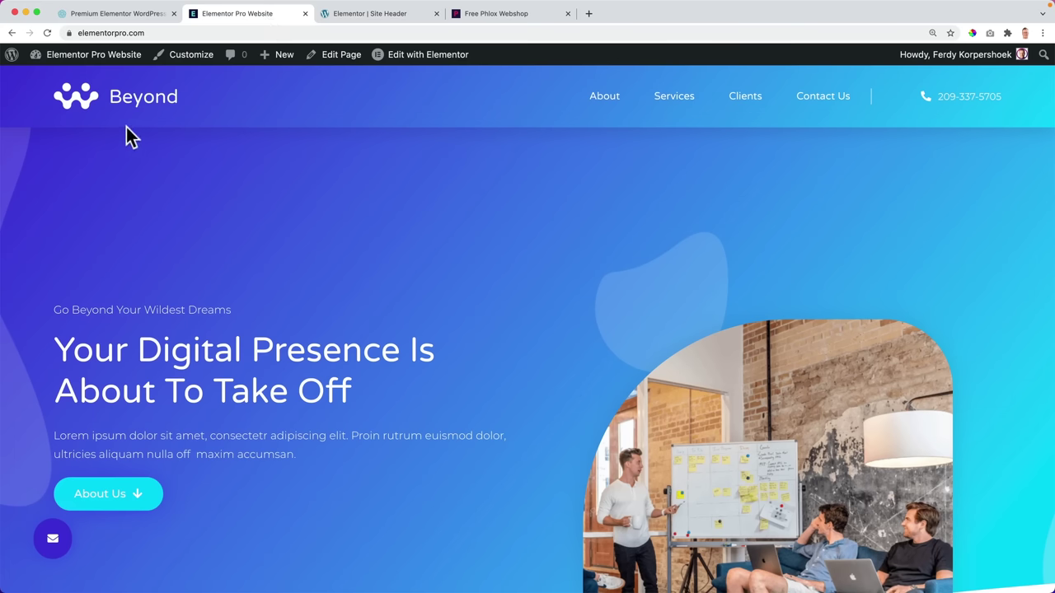
scroll(454, 159, "down", 3)
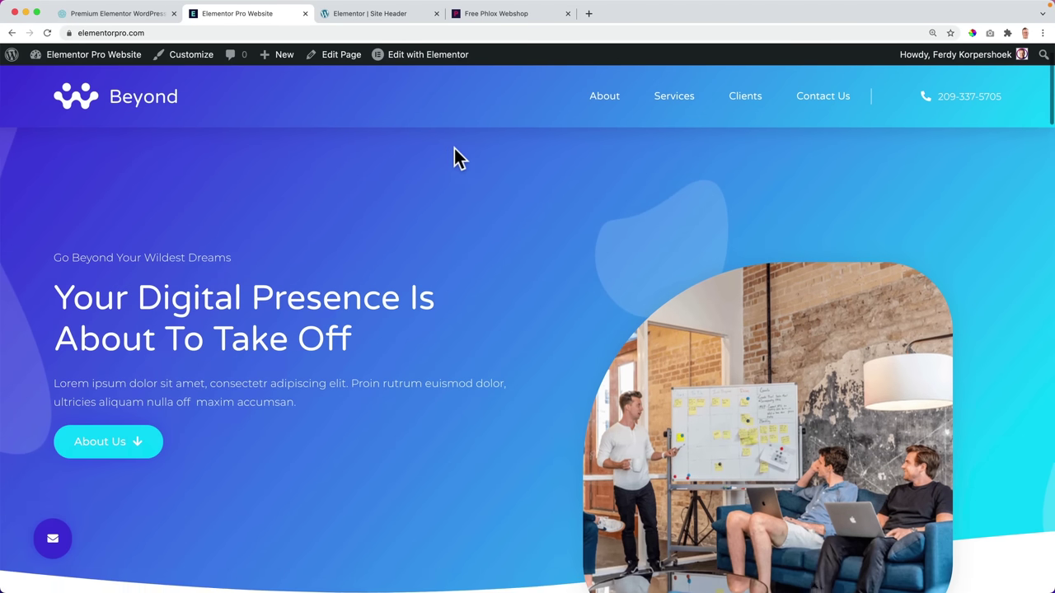
scroll(395, 124, "up", 3)
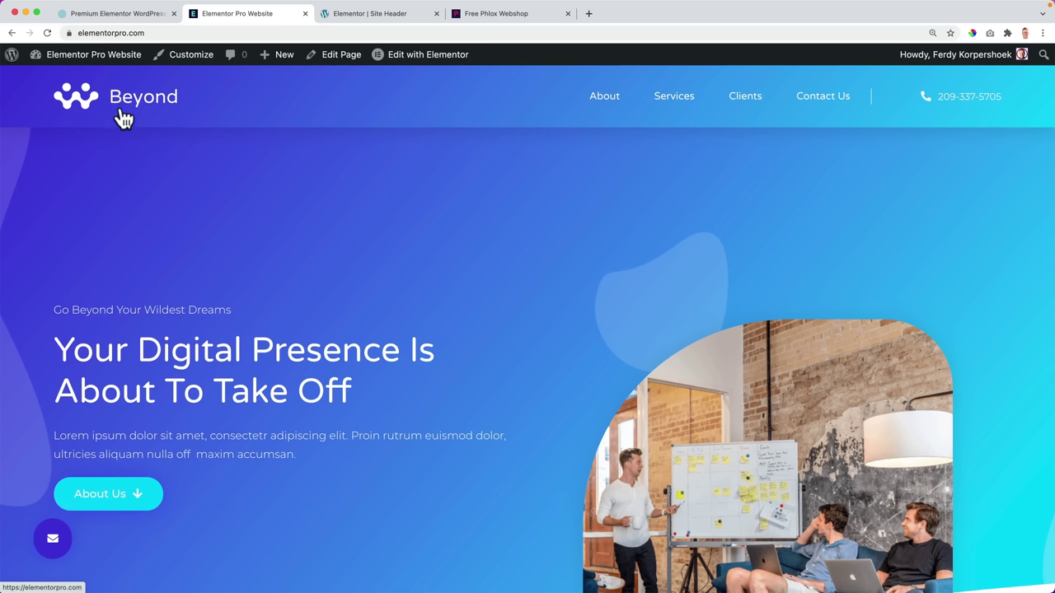
mouse_move(412, 66)
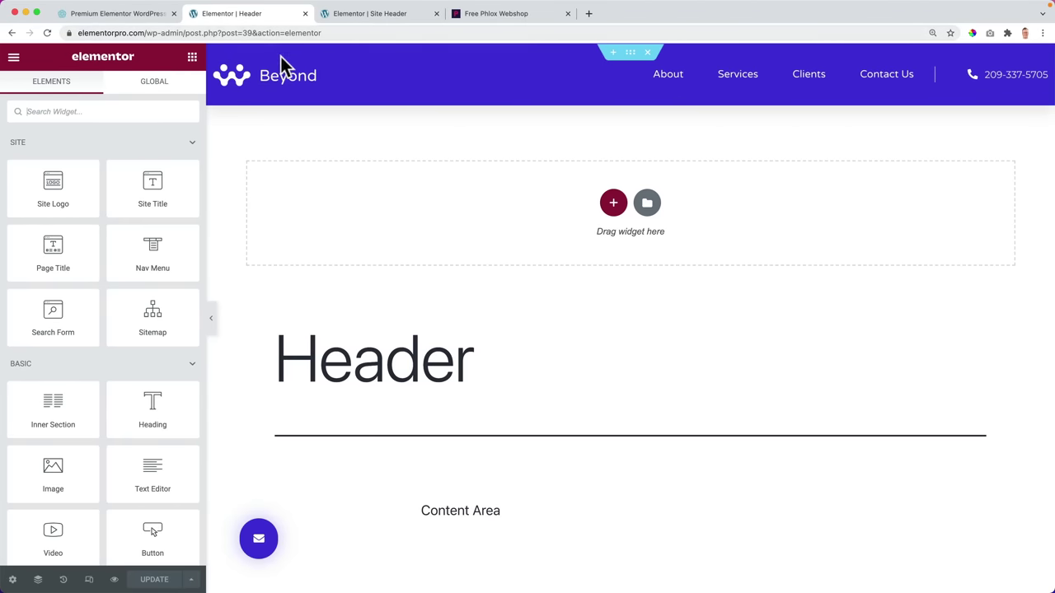
Compare both header editors, then collapse the Site and Basic widget groups on the Elementor Pro site and examine the Pro widgets
left_click(368, 17)
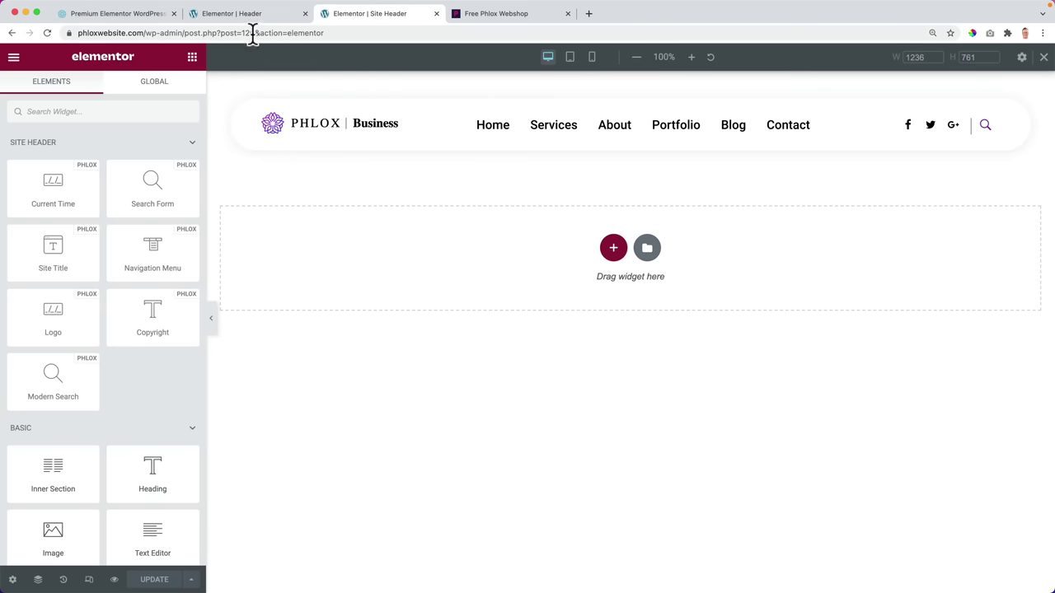
left_click(247, 15)
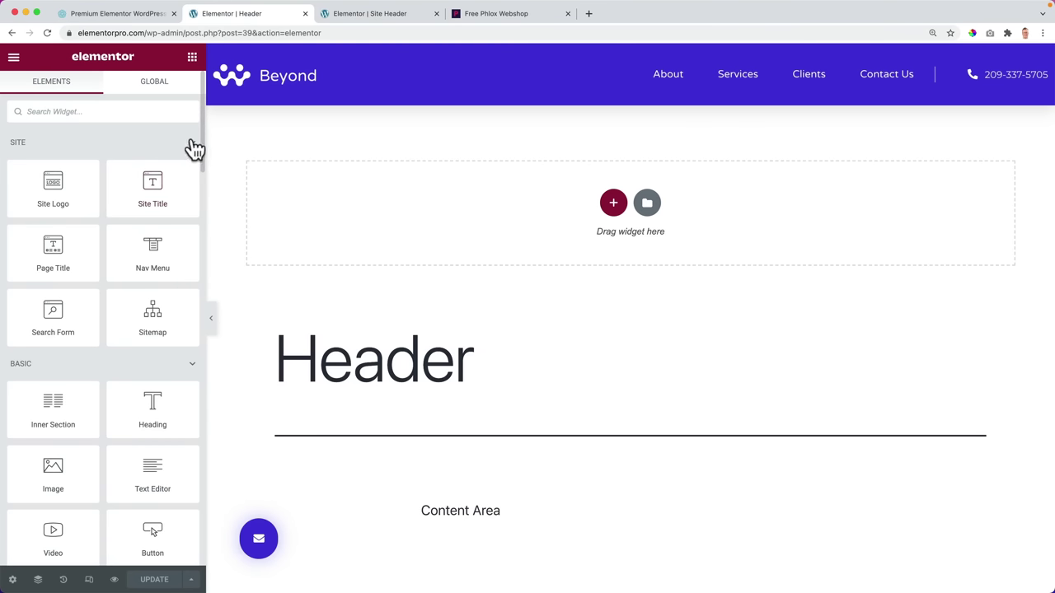
left_click(191, 145)
left_click(189, 183)
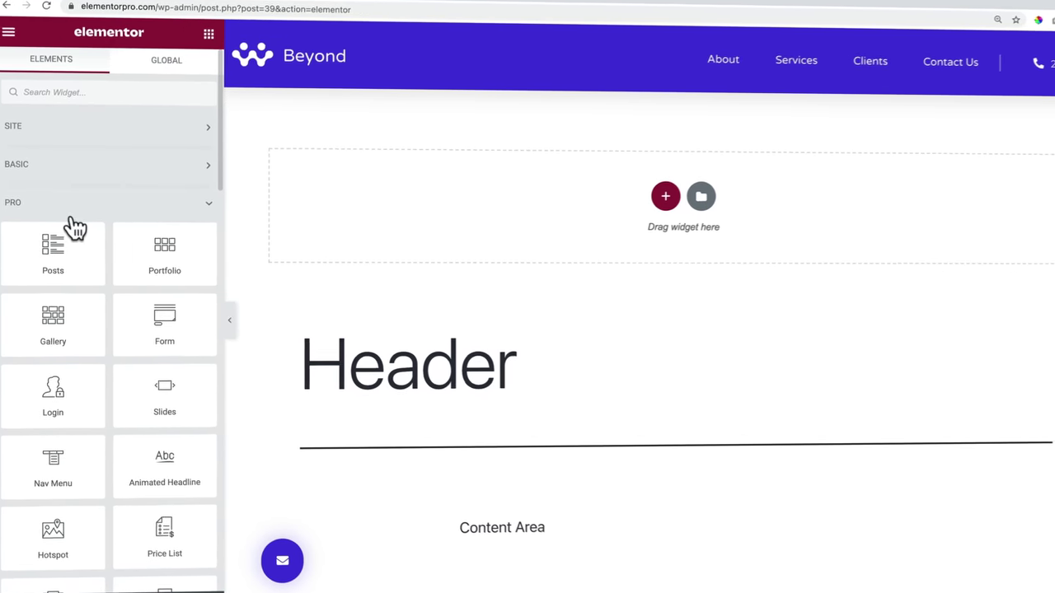
scroll(82, 214, "down", 5)
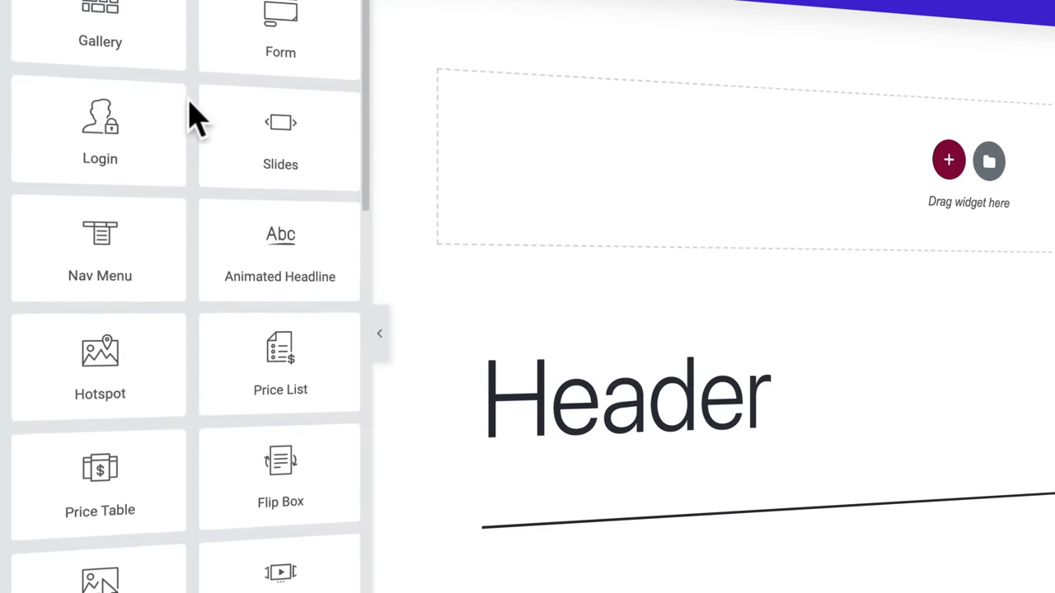
scroll(191, 119, "down", 8)
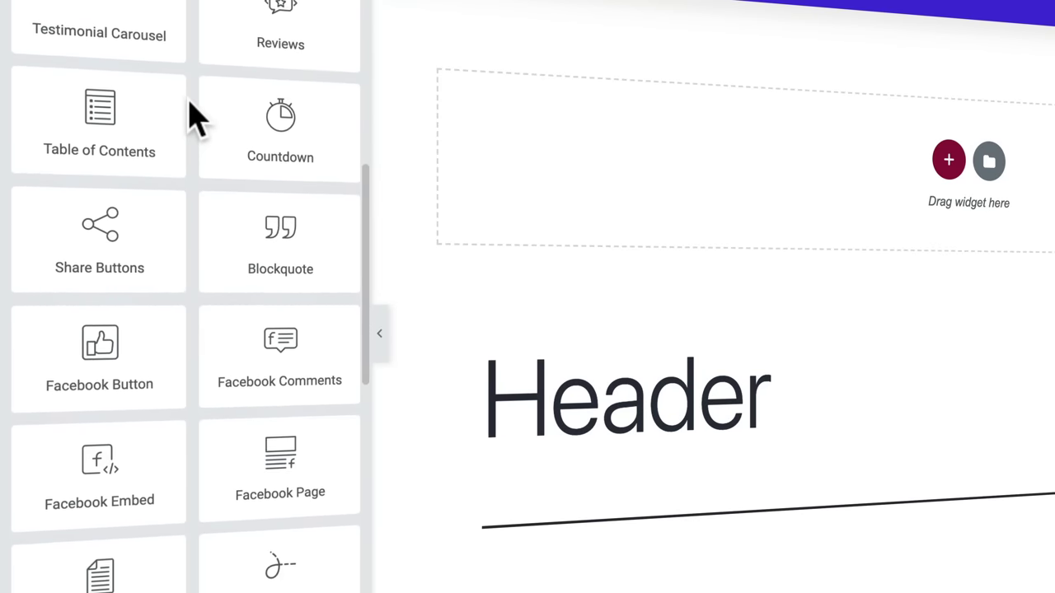
scroll(193, 114, "down", 7)
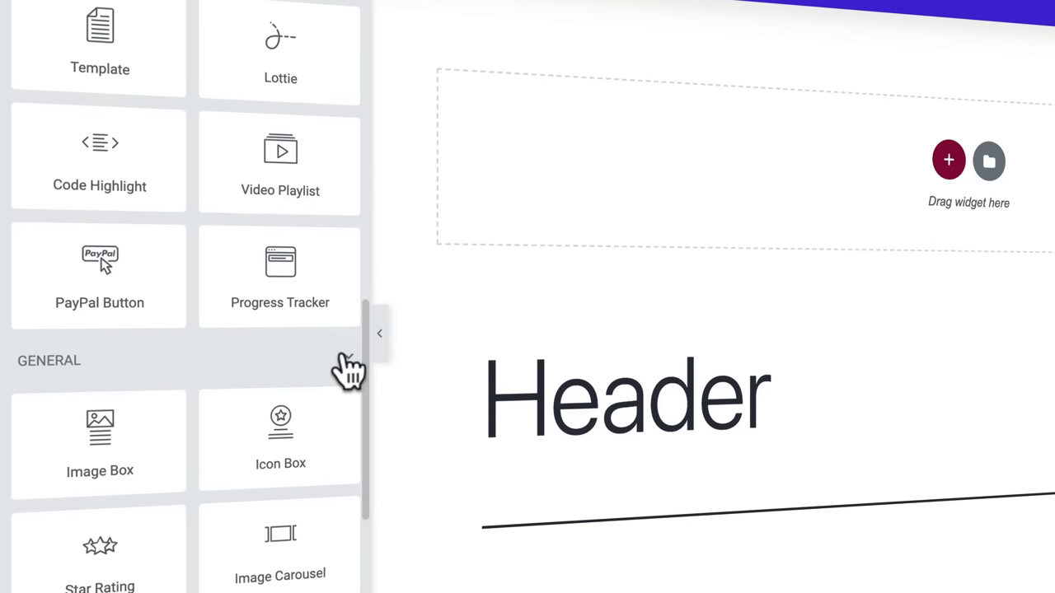
scroll(346, 371, "up", 10)
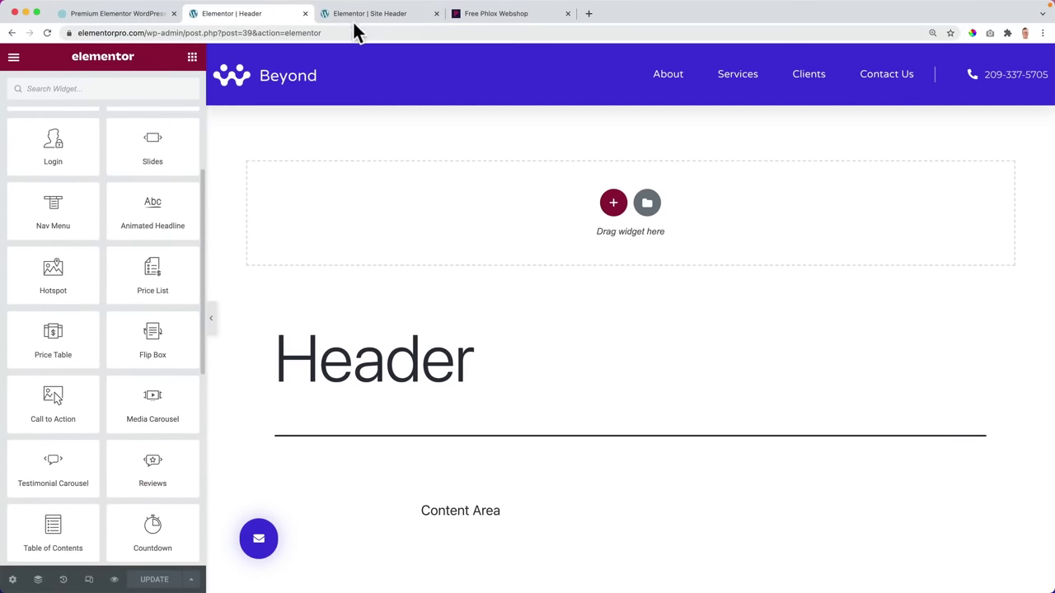
Switch to the Phlox Site Header editor and collapse the Basic, Pro and General widget groups
left_click(359, 17)
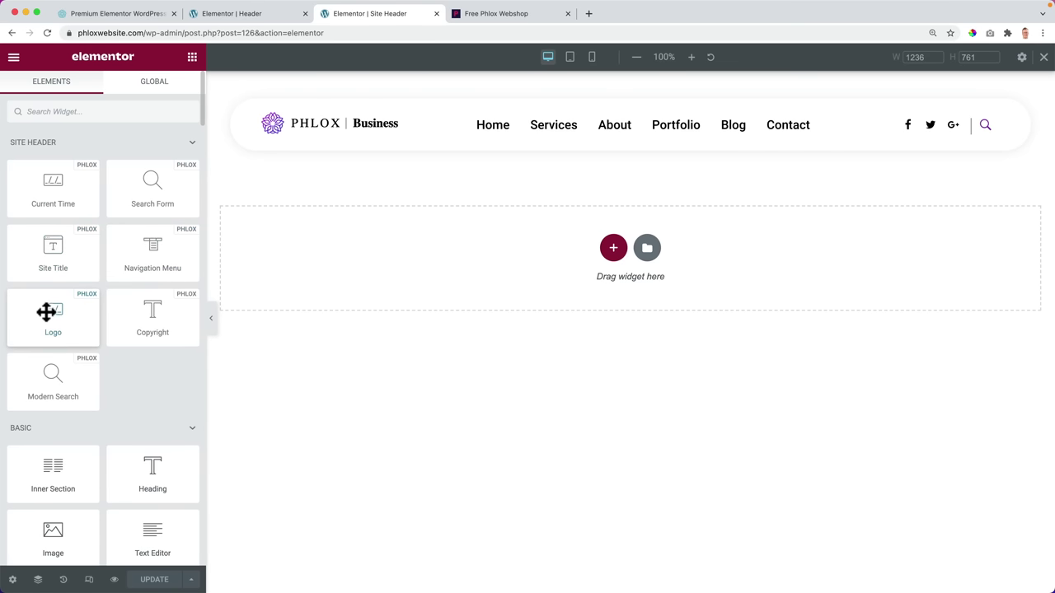
scroll(201, 367, "down", 2)
left_click(190, 360)
scroll(157, 313, "down", 4)
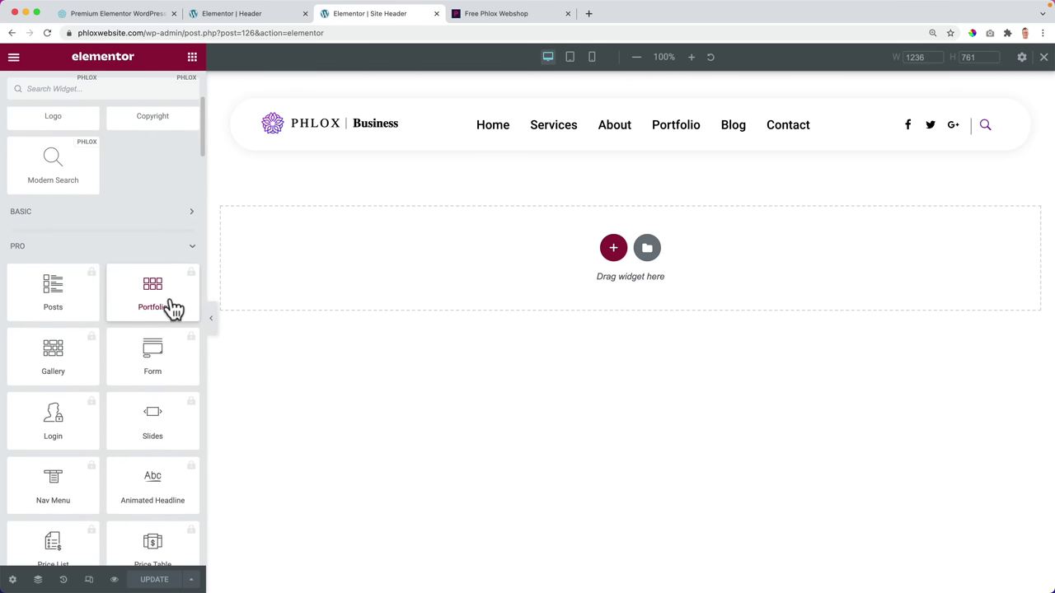
left_click(189, 247)
scroll(148, 272, "down", 2)
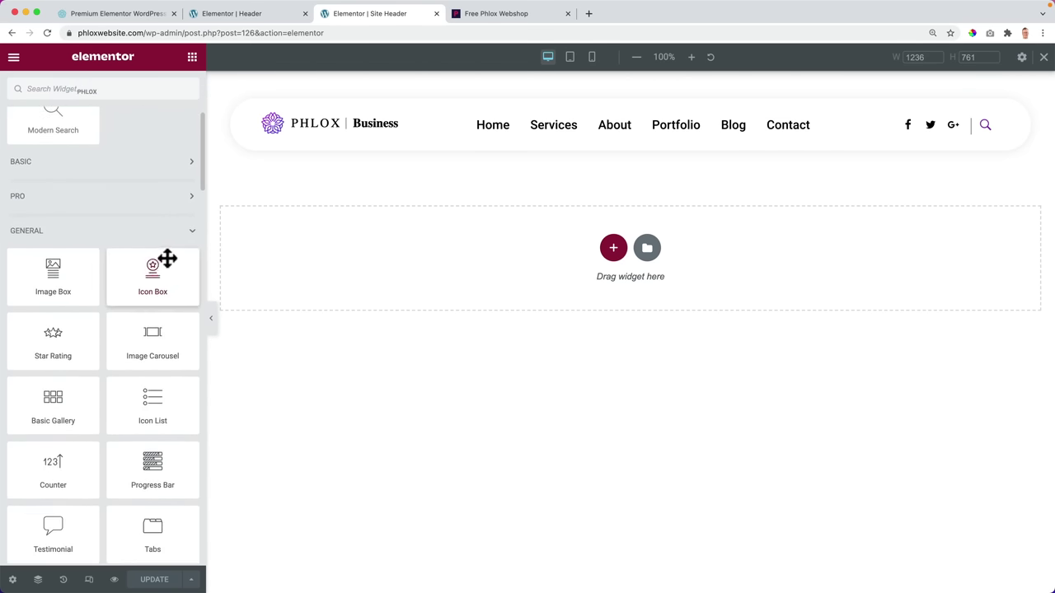
left_click(192, 233)
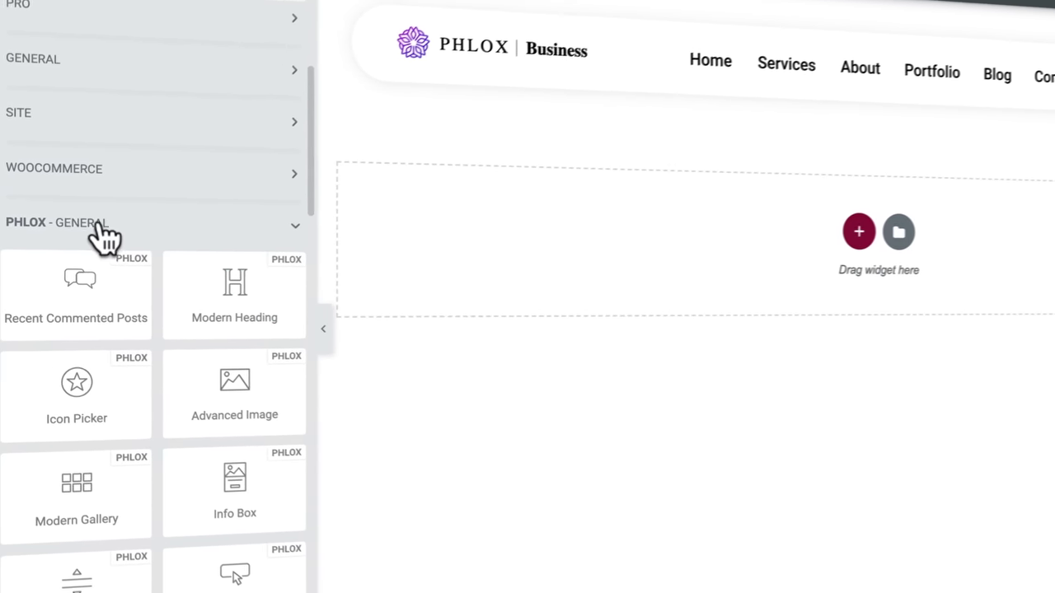
Examine the Phlox widgets in the General, Featured, Posts and Portfolio groups, then return to the start of the widget list
scroll(177, 240, "down", 7)
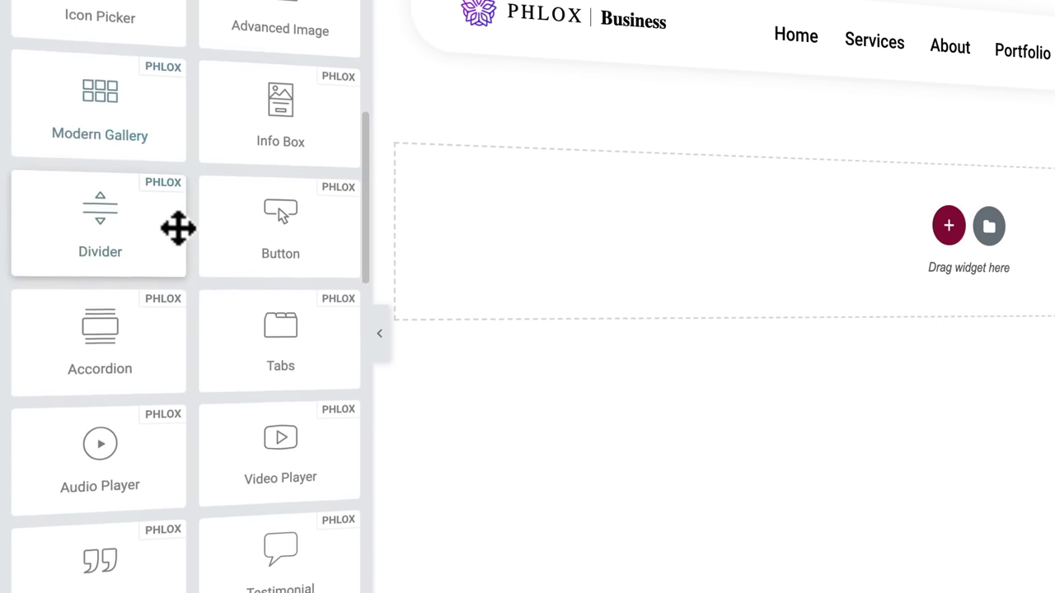
scroll(177, 241, "down", 10)
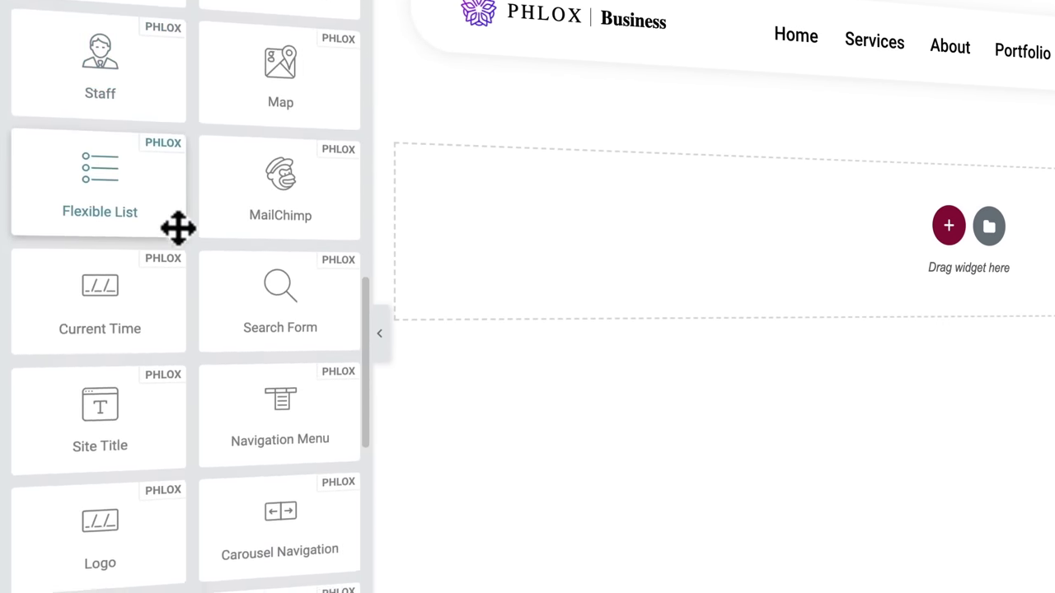
scroll(177, 228, "down", 5)
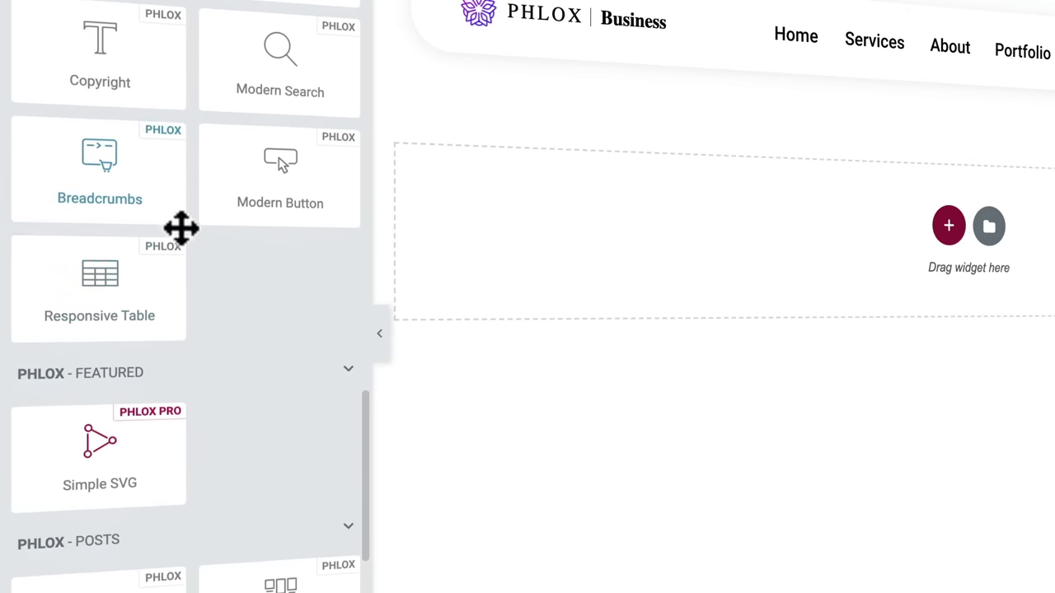
scroll(218, 276, "down", 5)
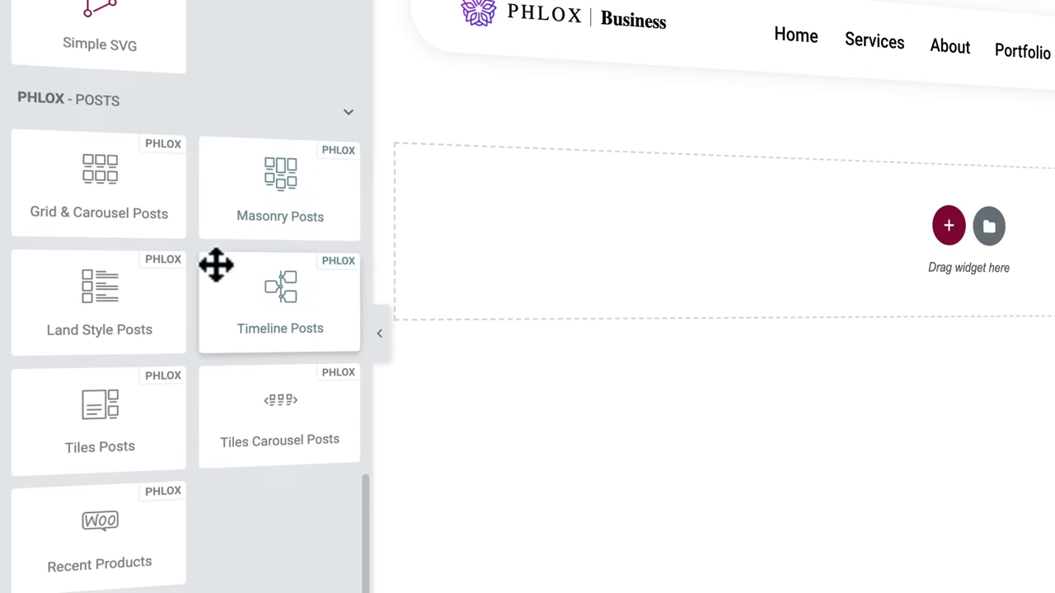
scroll(198, 255, "down", 7)
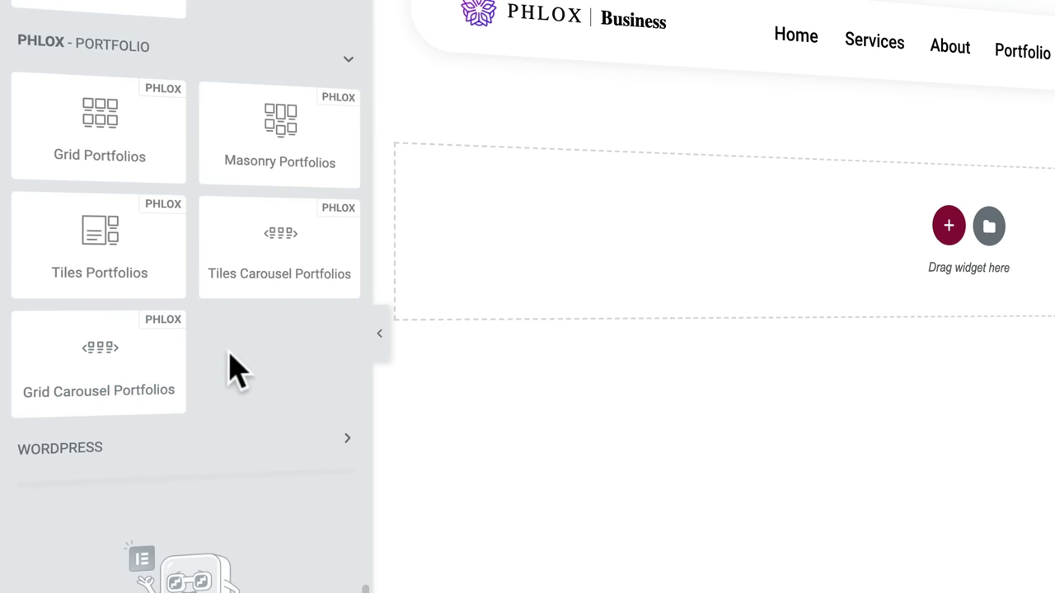
scroll(239, 404, "up", 10)
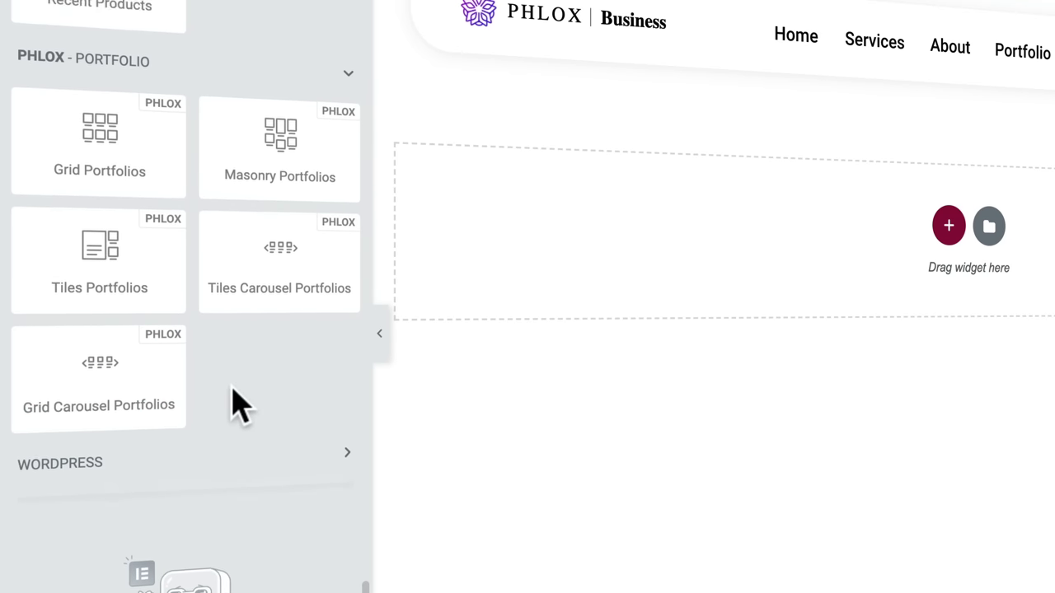
scroll(235, 400, "up", 15)
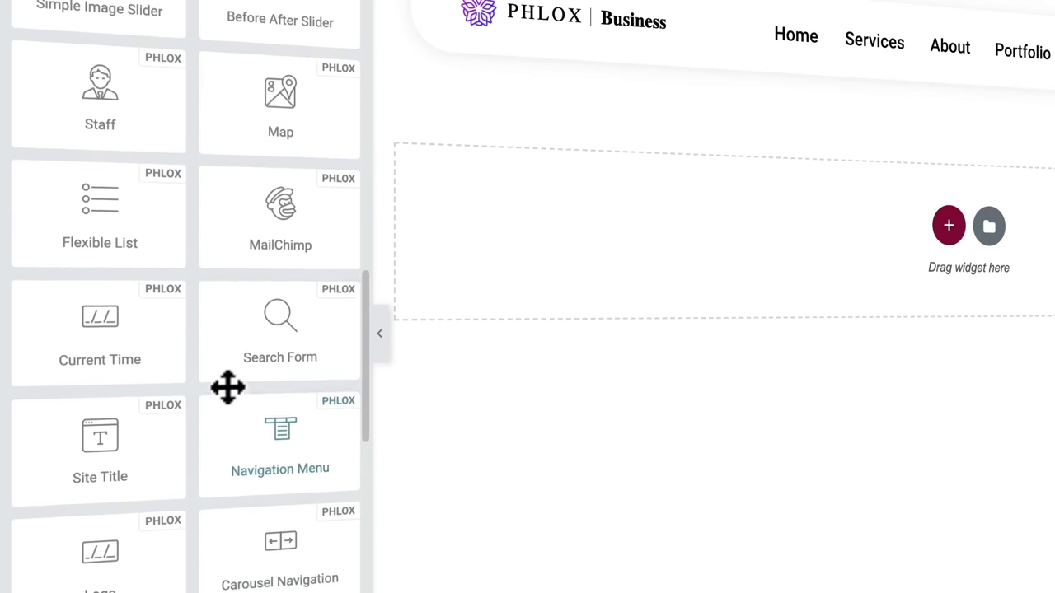
scroll(229, 404, "up", 5)
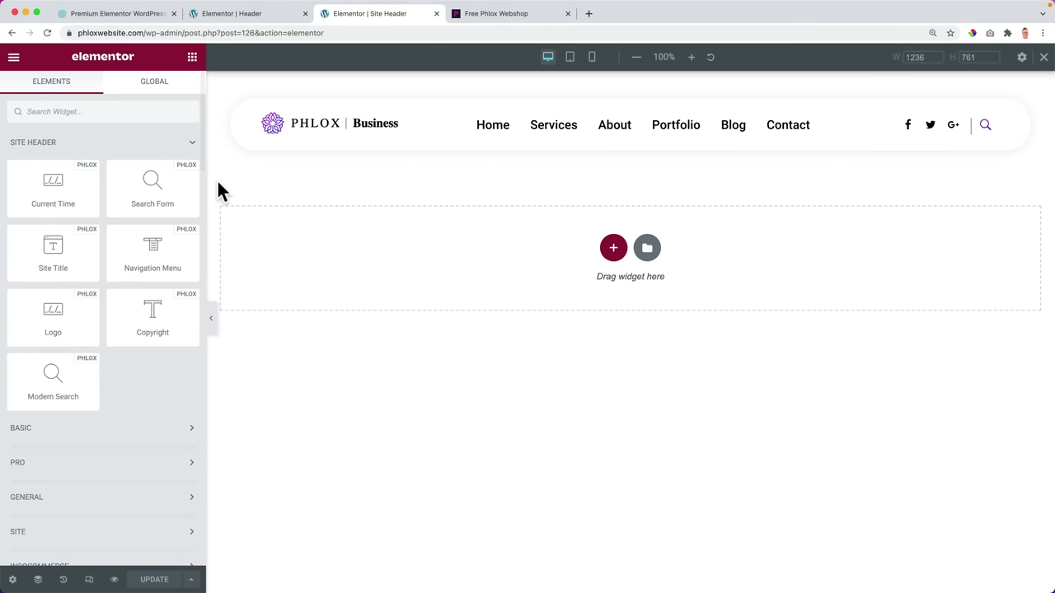
Use the Elementor Finder to search for "homepage", open the Phlox site's Homepage, and look over it down to the footer
key("super+e")
type("homepage")
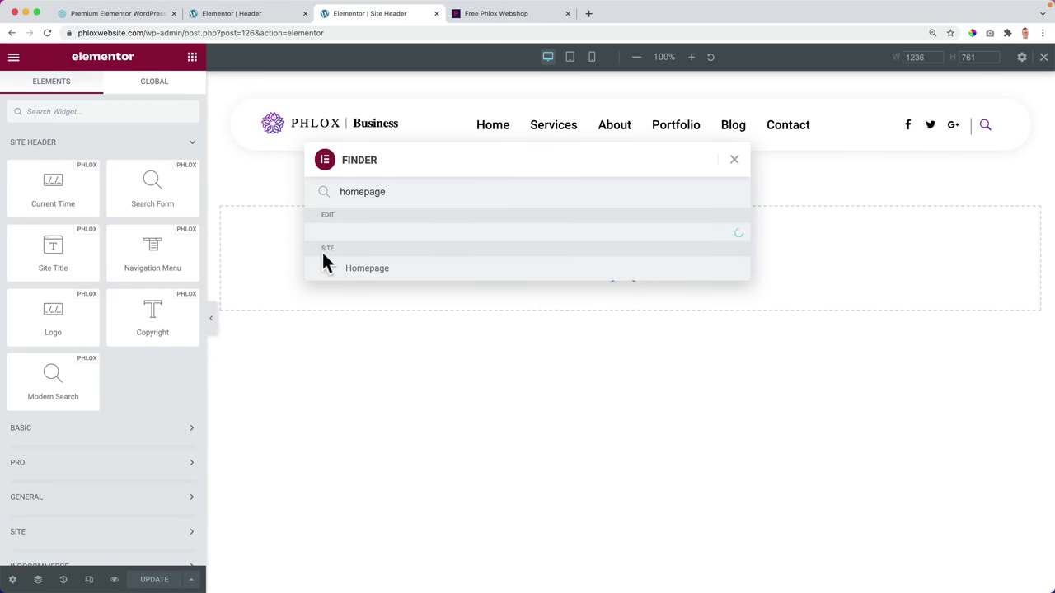
left_click(325, 262)
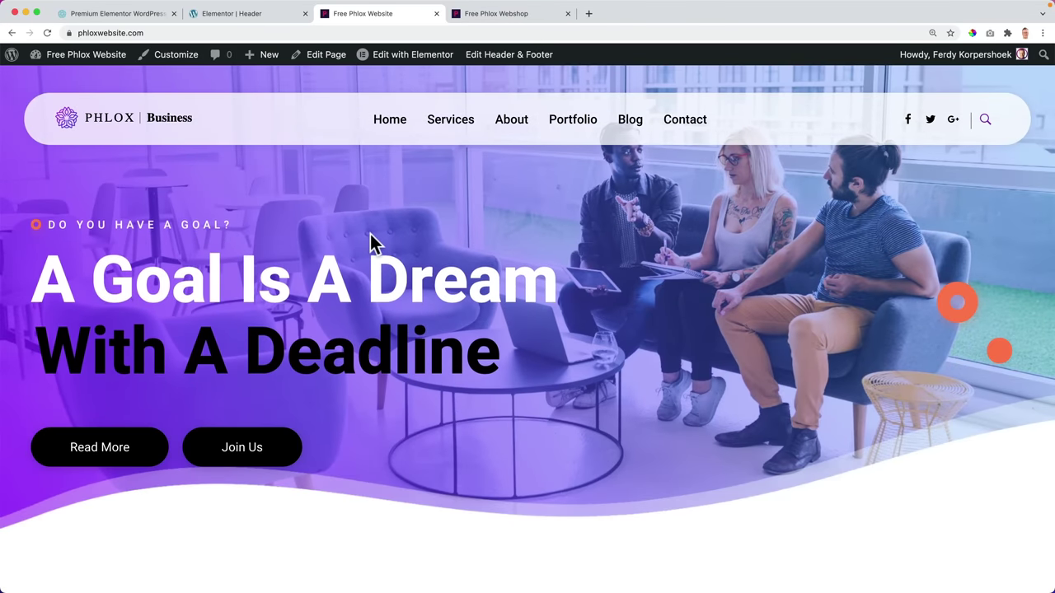
scroll(370, 234, "down", 20)
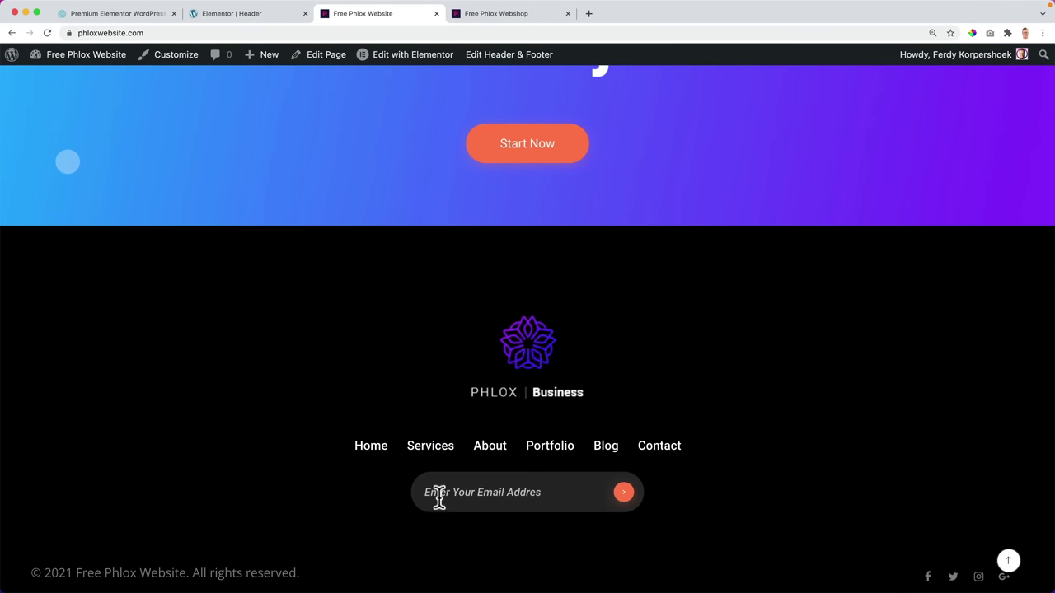
mouse_move(436, 70)
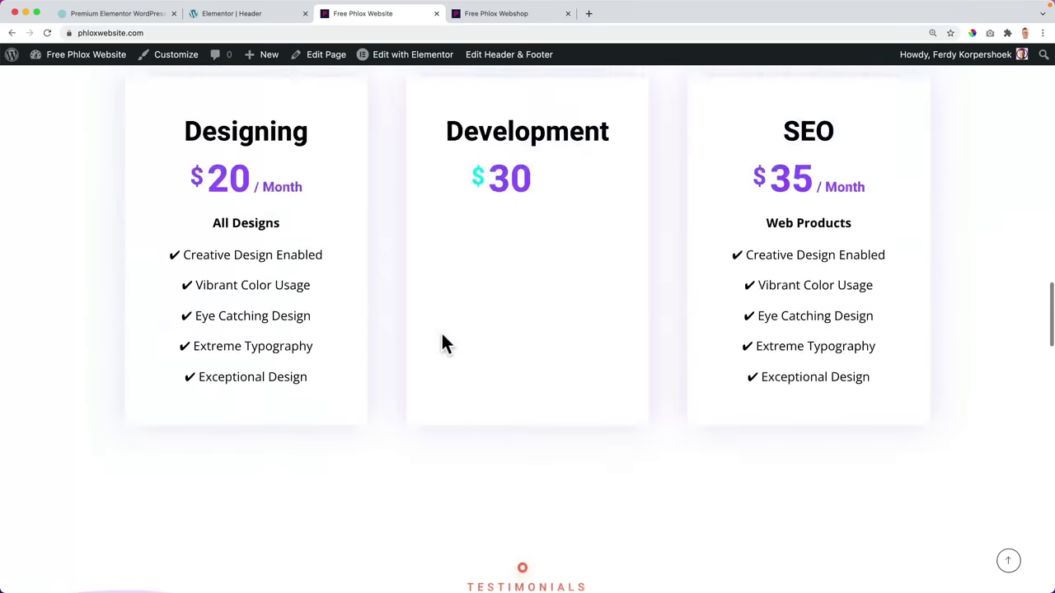
scroll(509, 258, "down", 10)
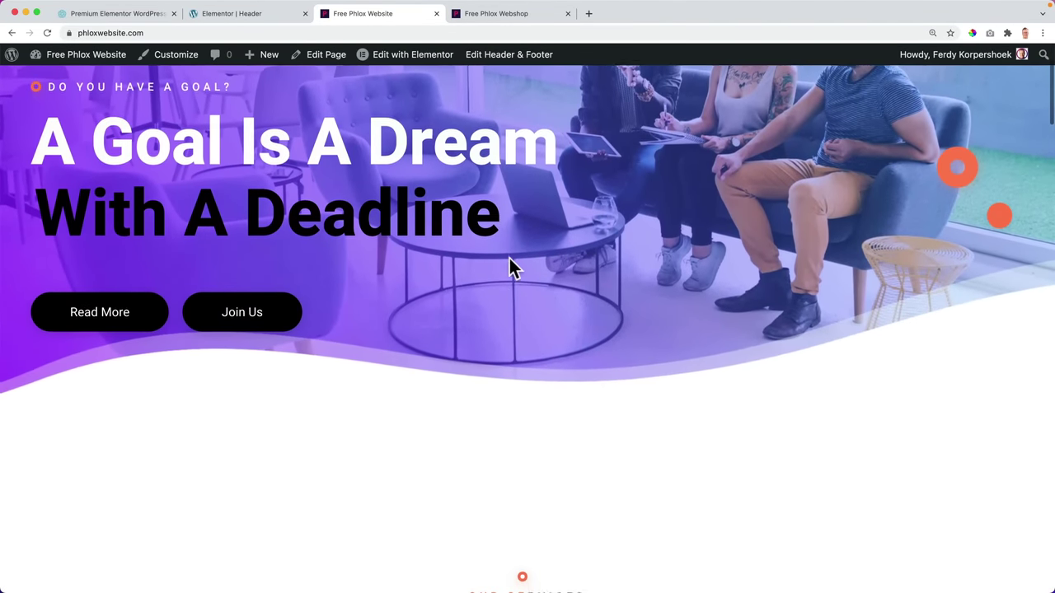
scroll(509, 256, "down", 4)
scroll(509, 256, "up", 15)
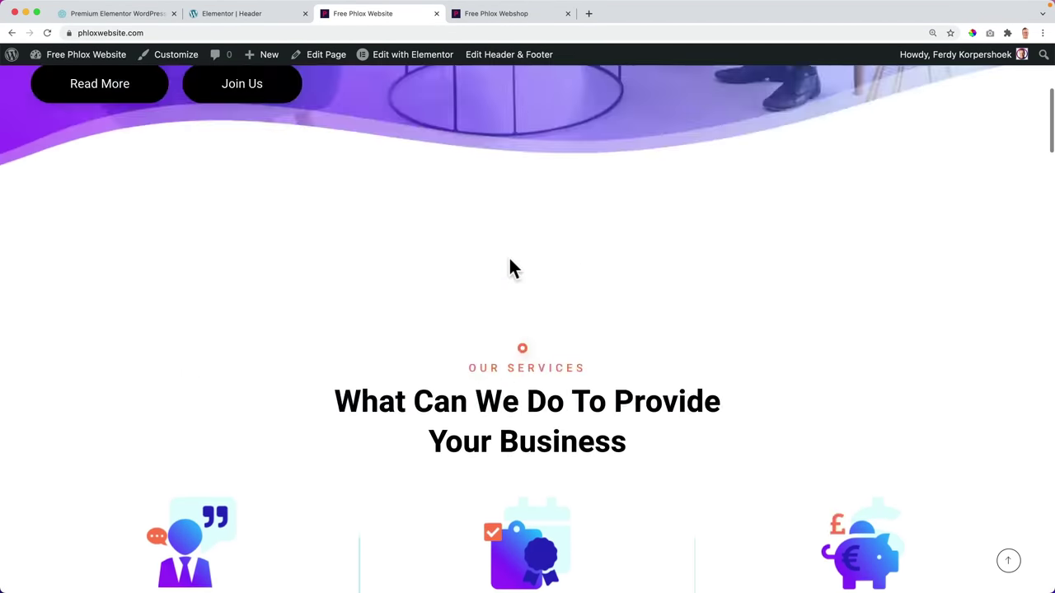
Reload the Phlox homepage and examine its animated sections, from the services and pricing to the testimonials, recent posts and contact area
key("super+r")
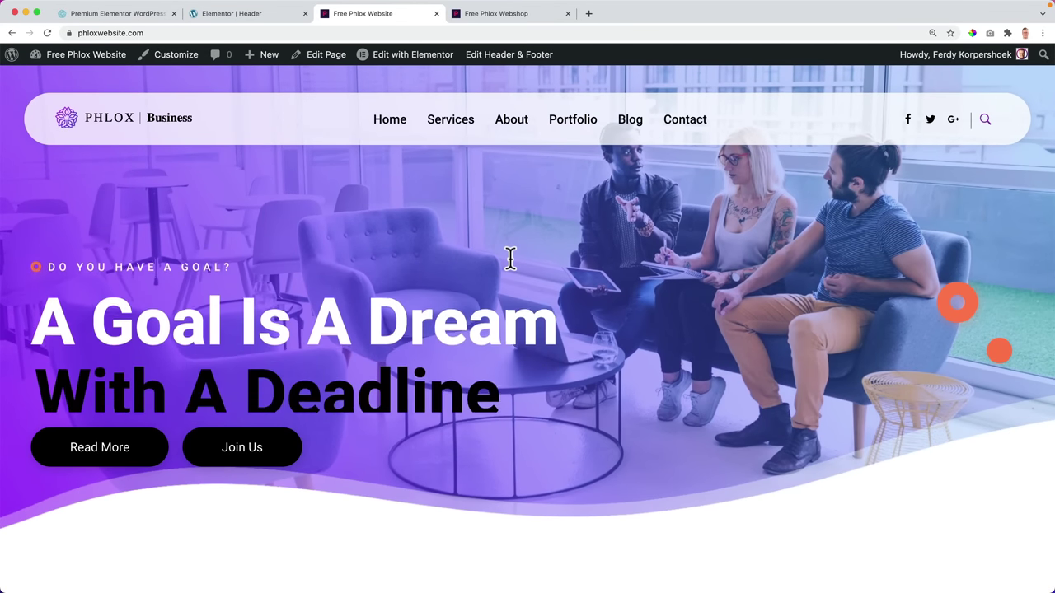
scroll(510, 258, "down", 10)
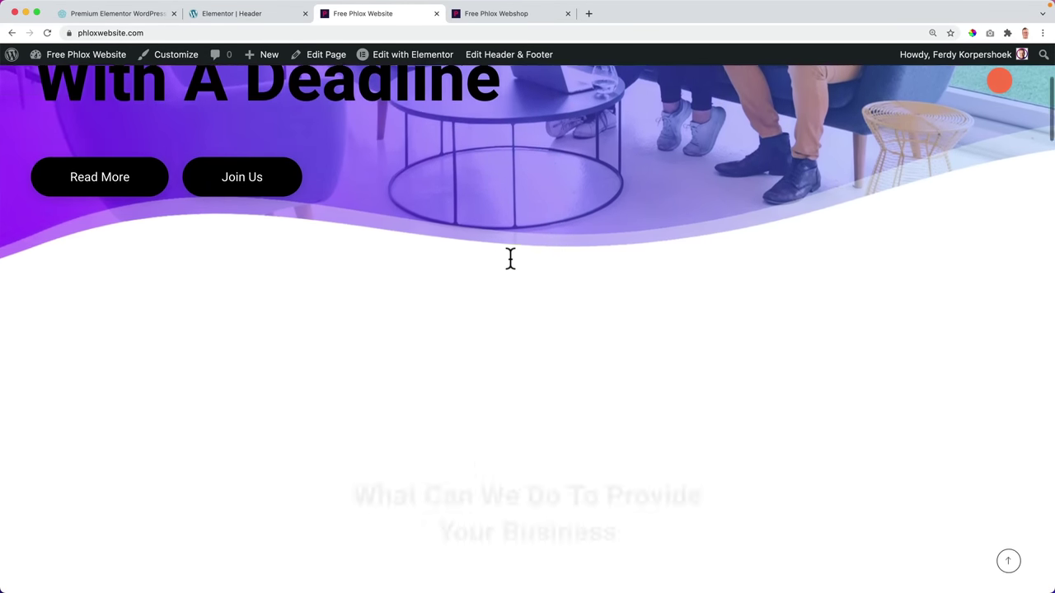
scroll(510, 259, "down", 6)
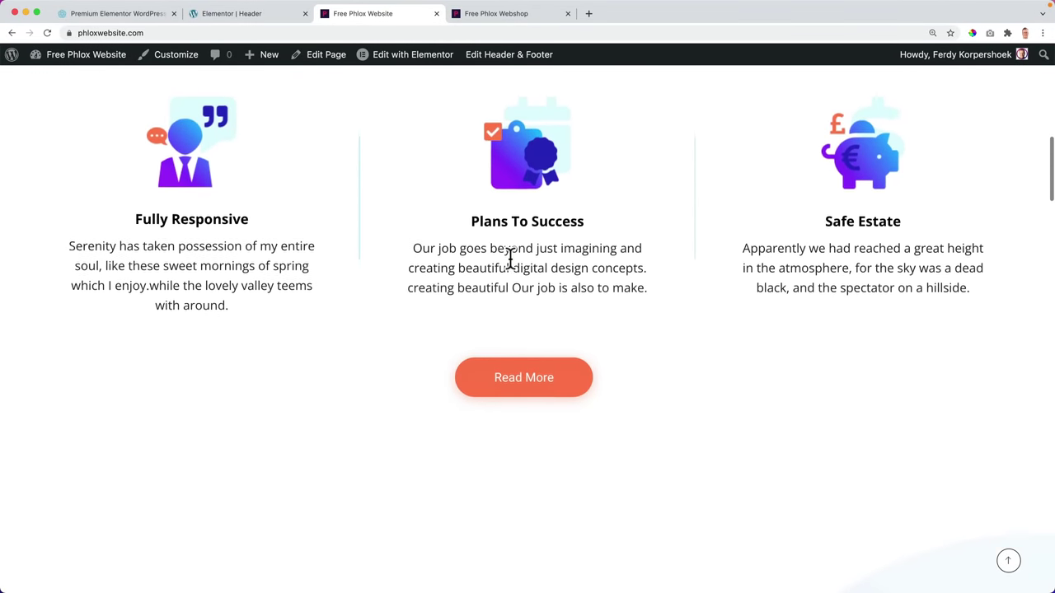
scroll(510, 258, "down", 8)
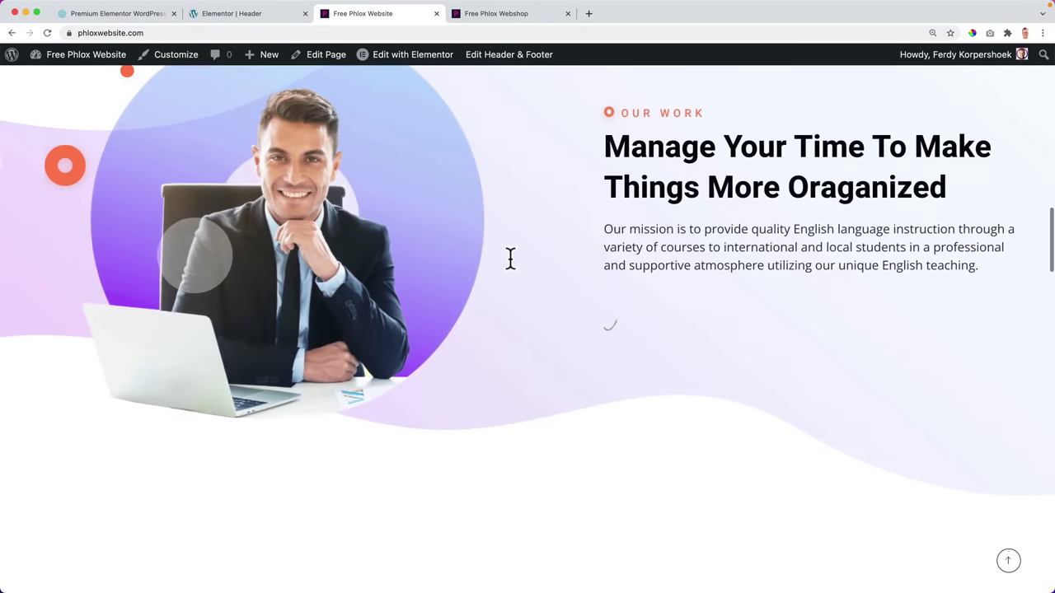
scroll(510, 257, "down", 6)
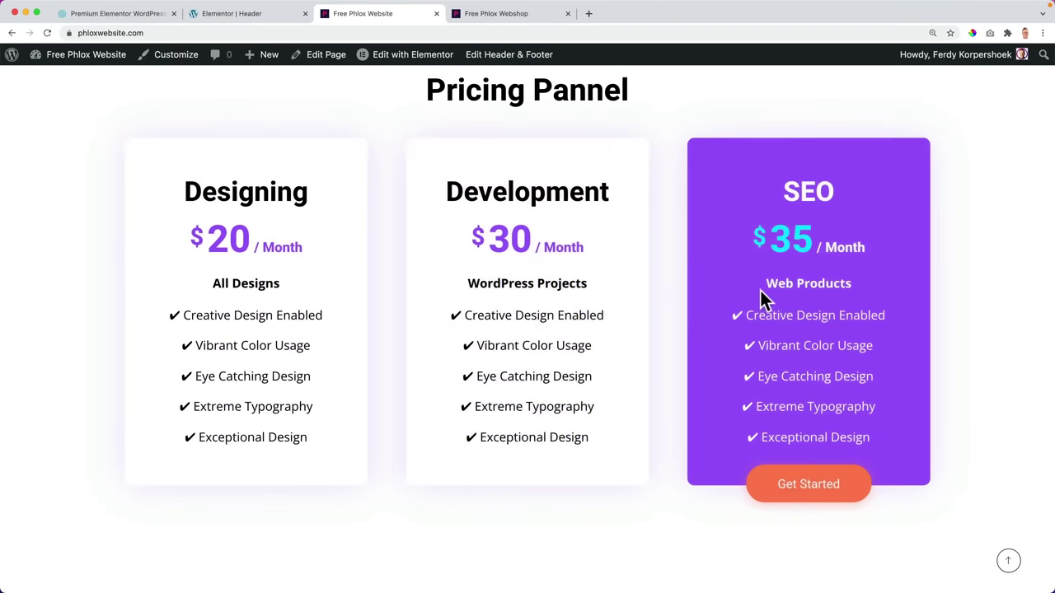
scroll(429, 321, "down", 6)
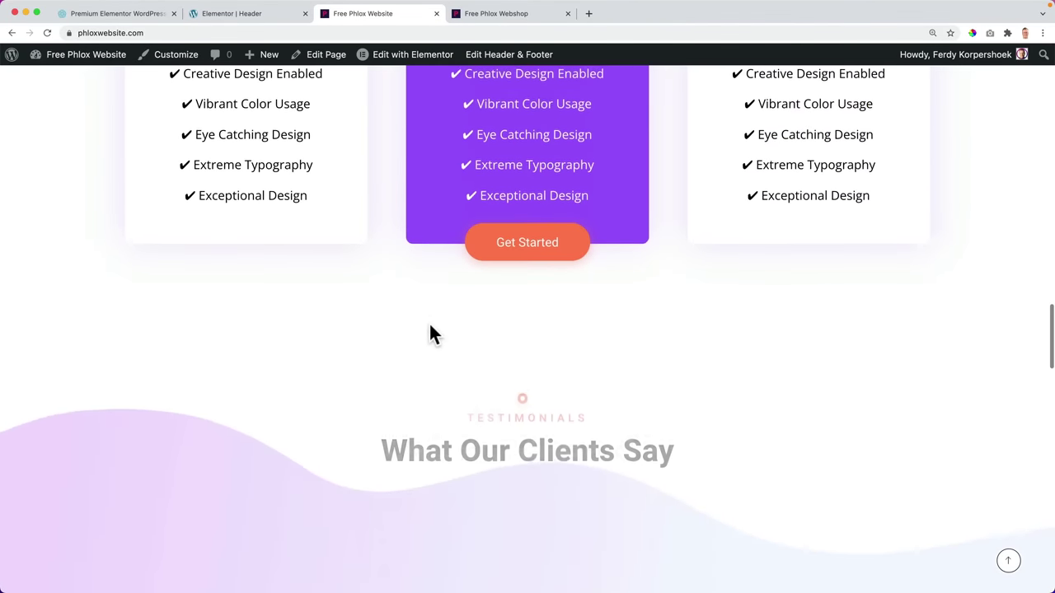
scroll(430, 324, "down", 4)
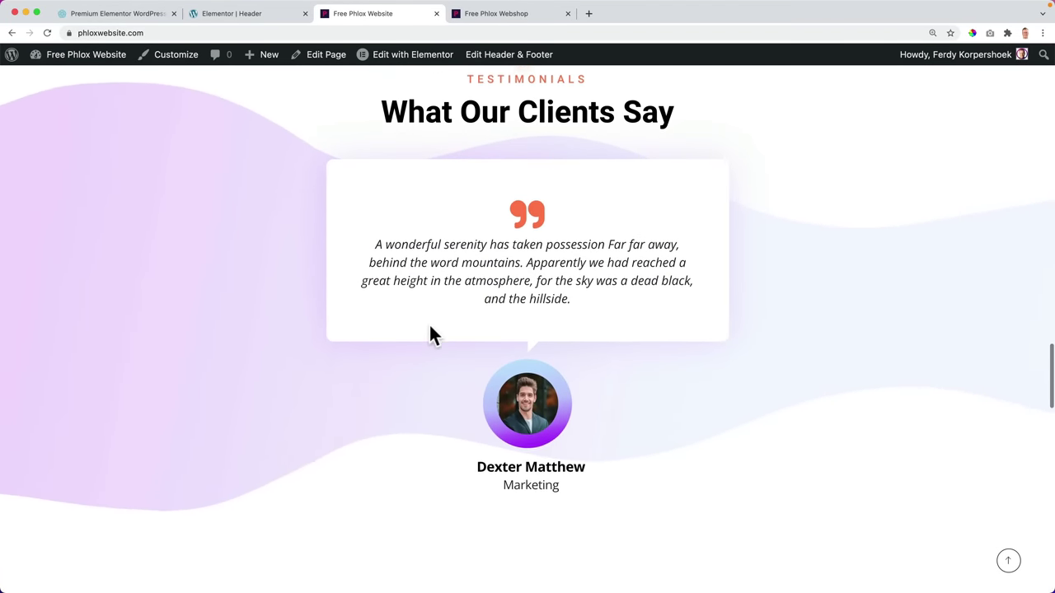
scroll(429, 323, "down", 8)
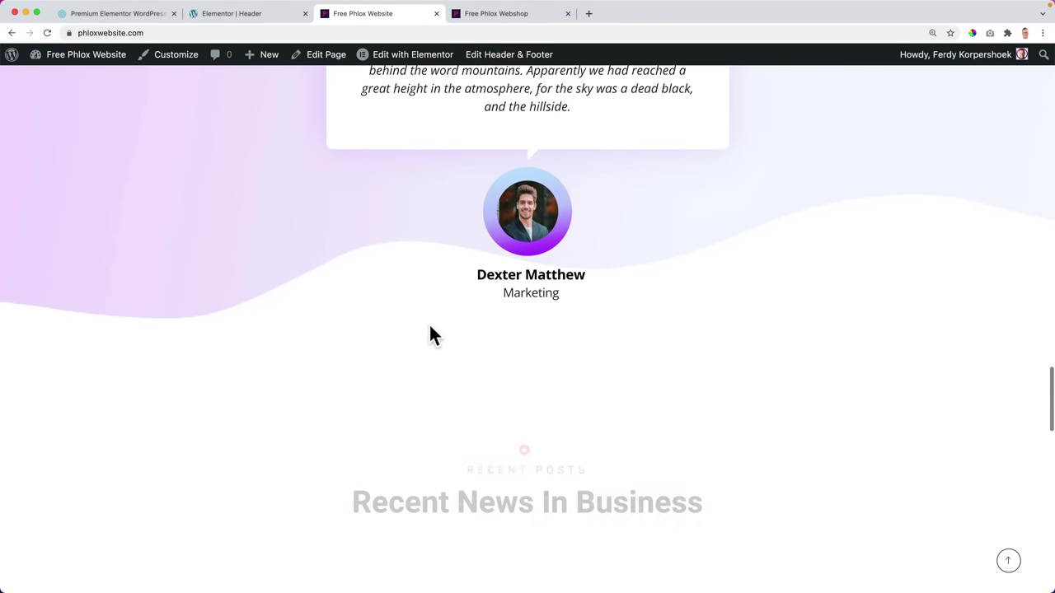
scroll(431, 327, "down", 5)
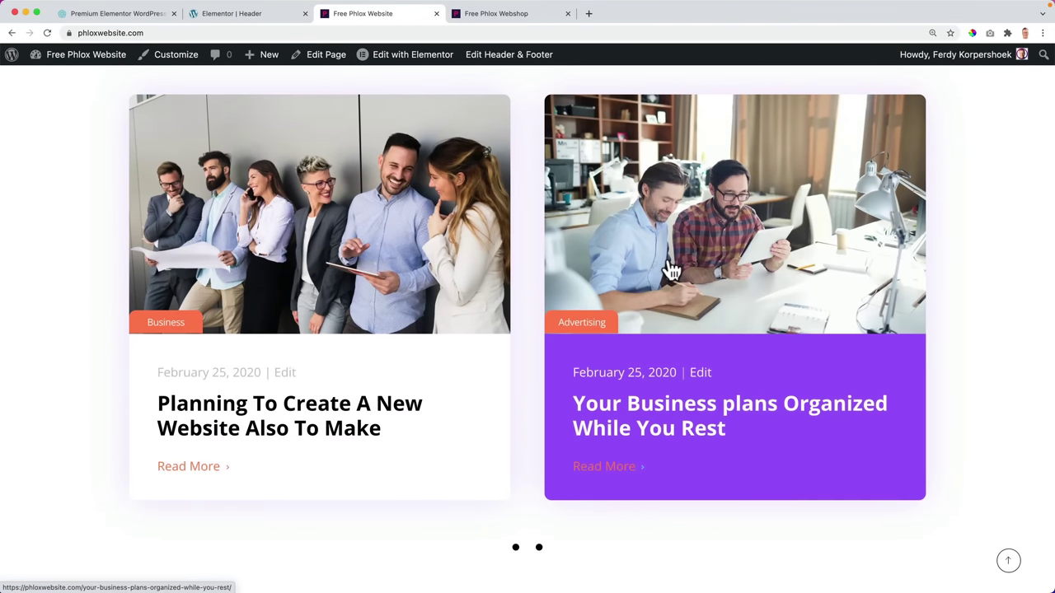
scroll(669, 268, "down", 4)
scroll(403, 365, "down", 14)
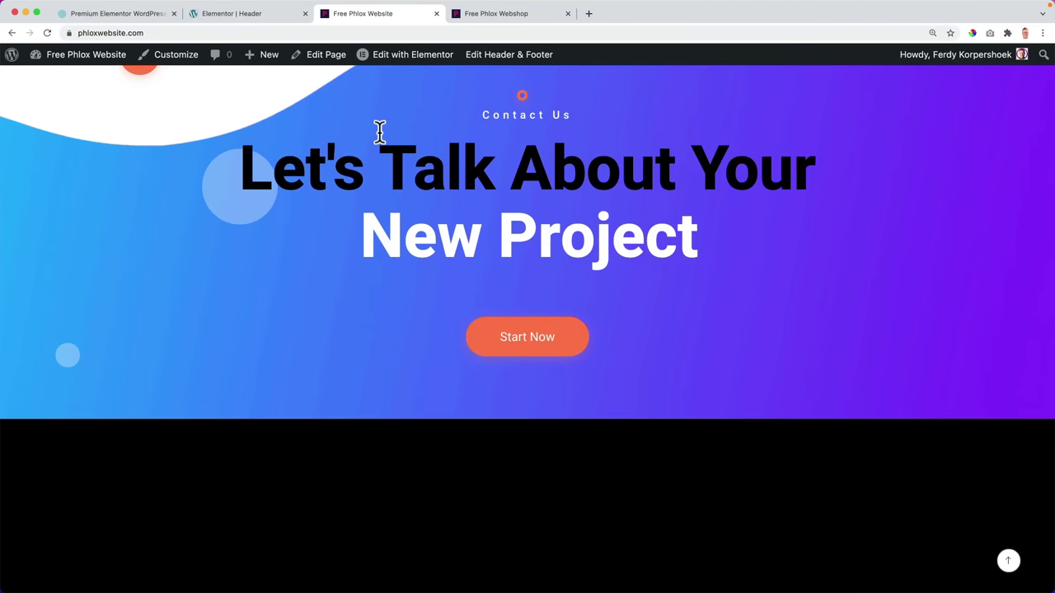
Open the Phlox homepage in the Elementor editor and select the hero's "Do You Have a goal?" Modern Heading to view its settings
mouse_move(413, 61)
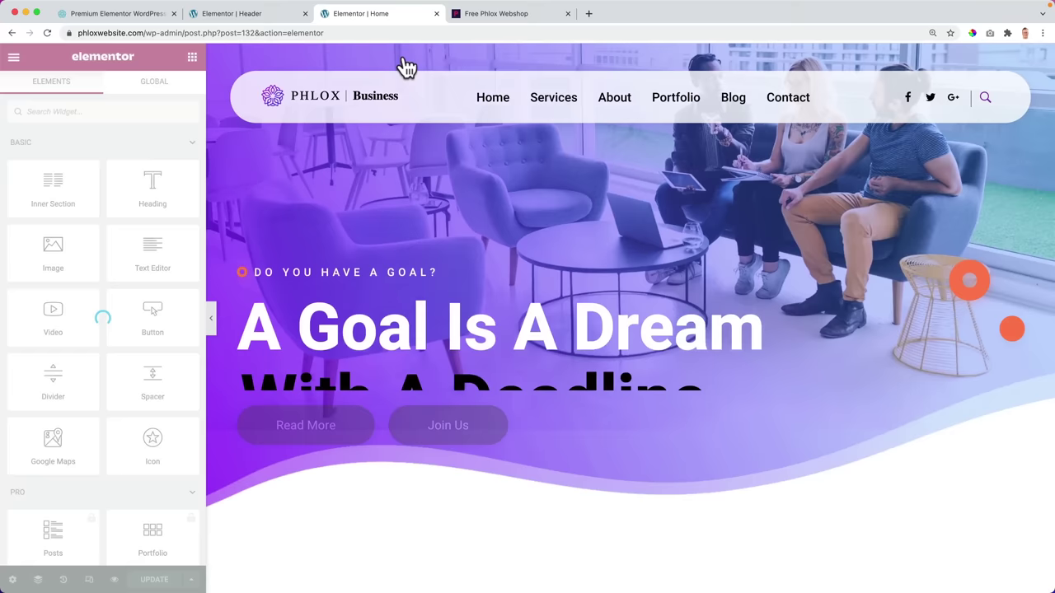
left_click(600, 275)
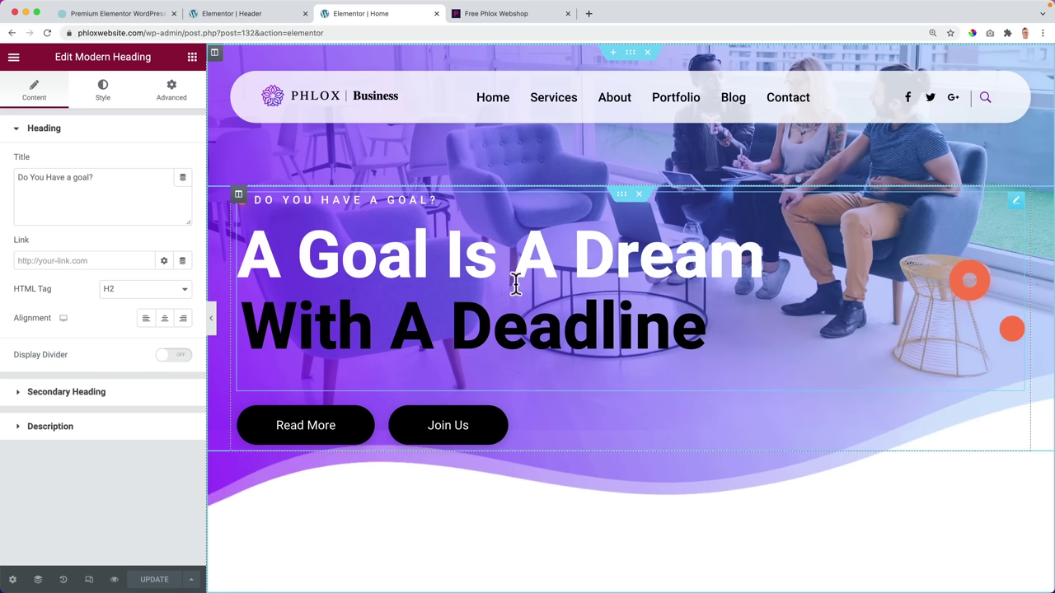
scroll(511, 284, "down", 3)
scroll(550, 260, "up", 3)
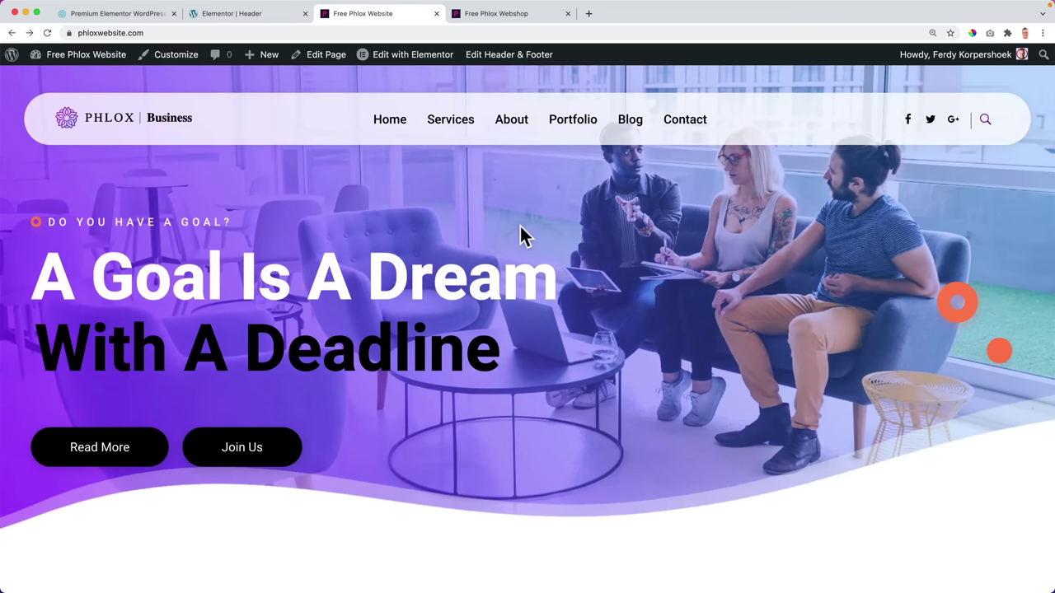
Return to the live Phlox homepage, review its services, work and pricing sections, and go back to the hero
scroll(524, 235, "down", 8)
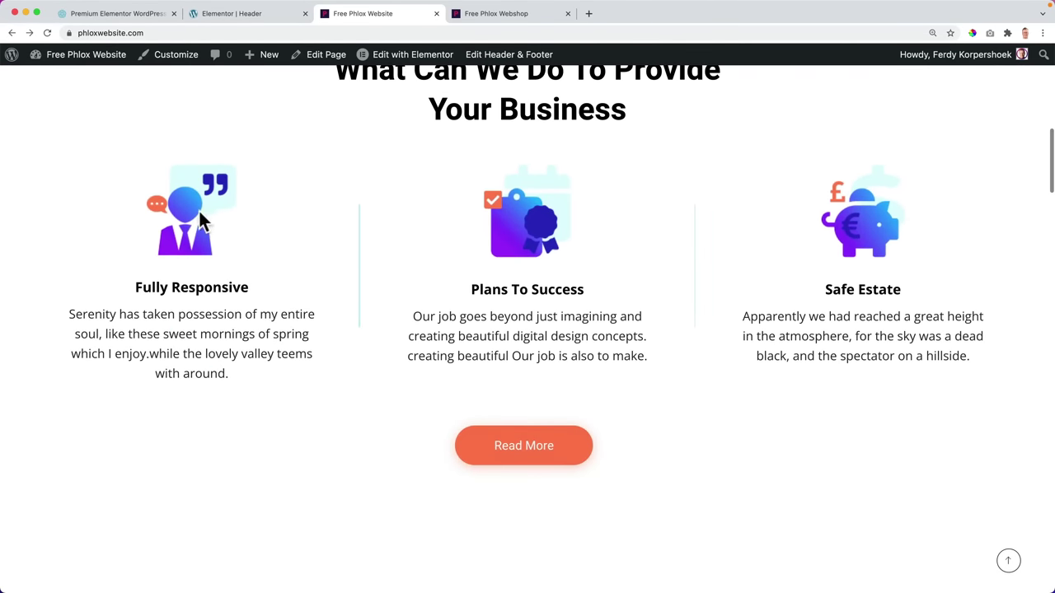
scroll(561, 449, "down", 5)
scroll(555, 301, "down", 12)
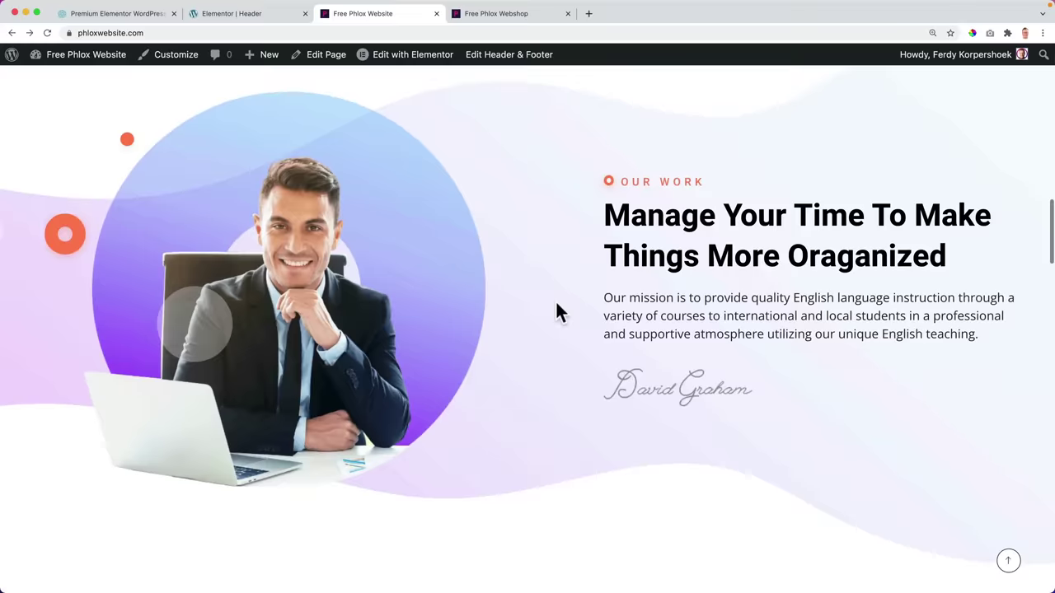
scroll(496, 308, "down", 3)
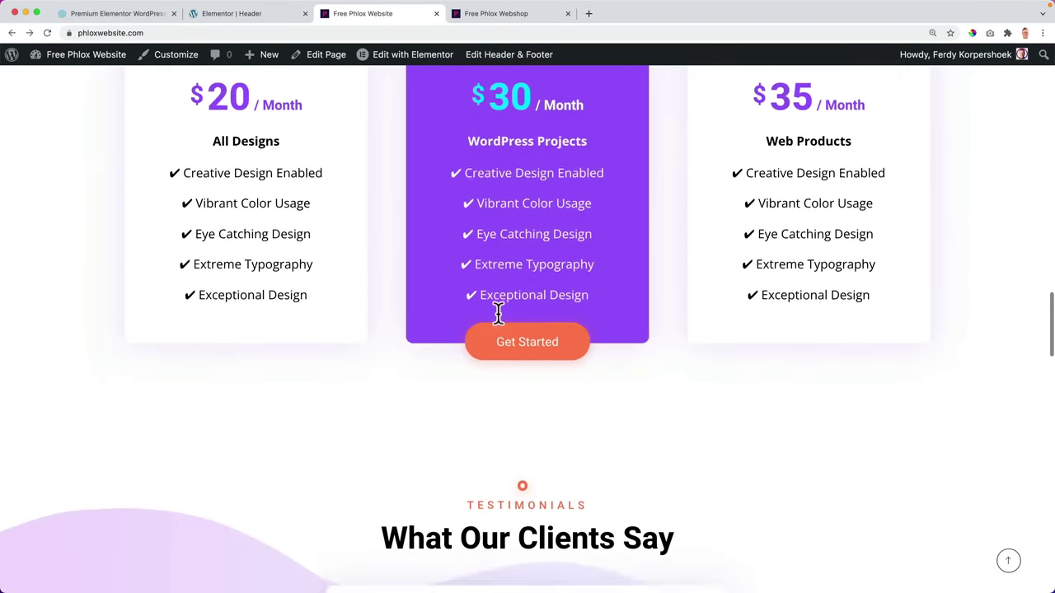
scroll(497, 313, "up", 14)
scroll(489, 326, "up", 5)
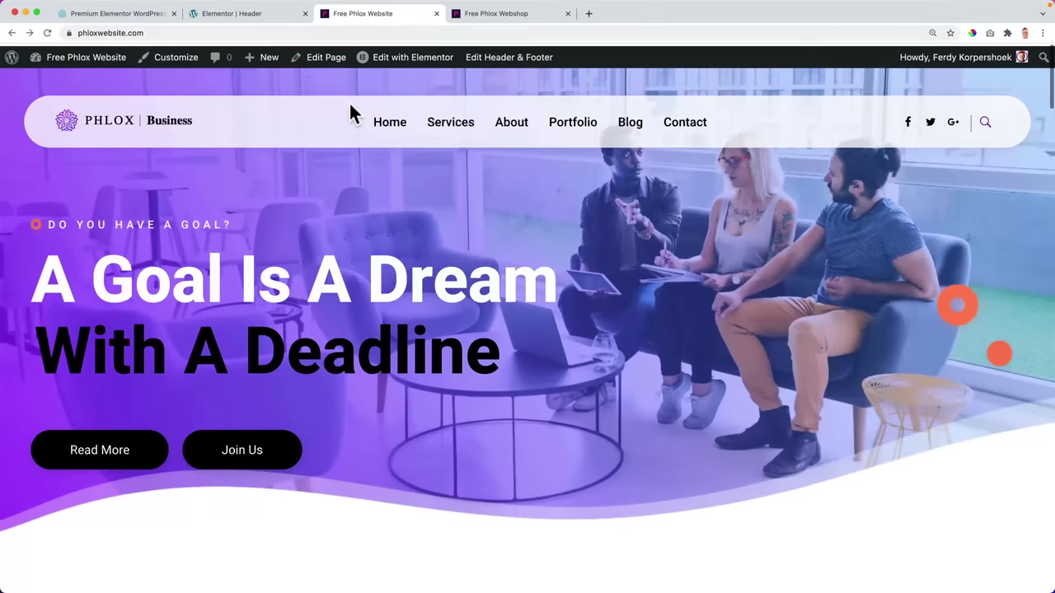
Open the Phlox homepage in the Elementor editor, show the Global Colors in the site settings, and look over the page below the hero
left_click(408, 56)
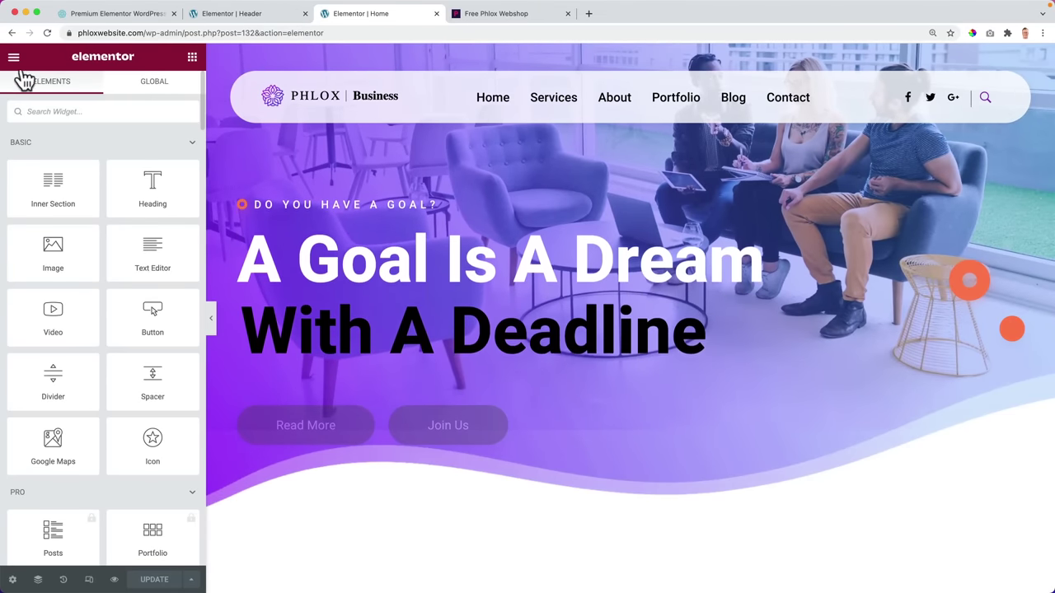
left_click(14, 58)
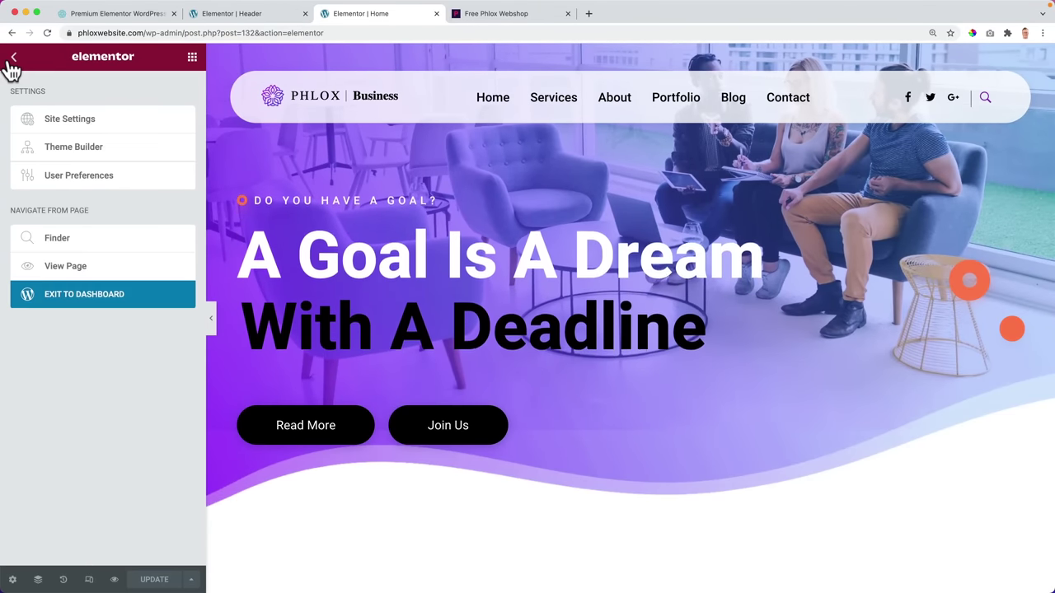
left_click(79, 119)
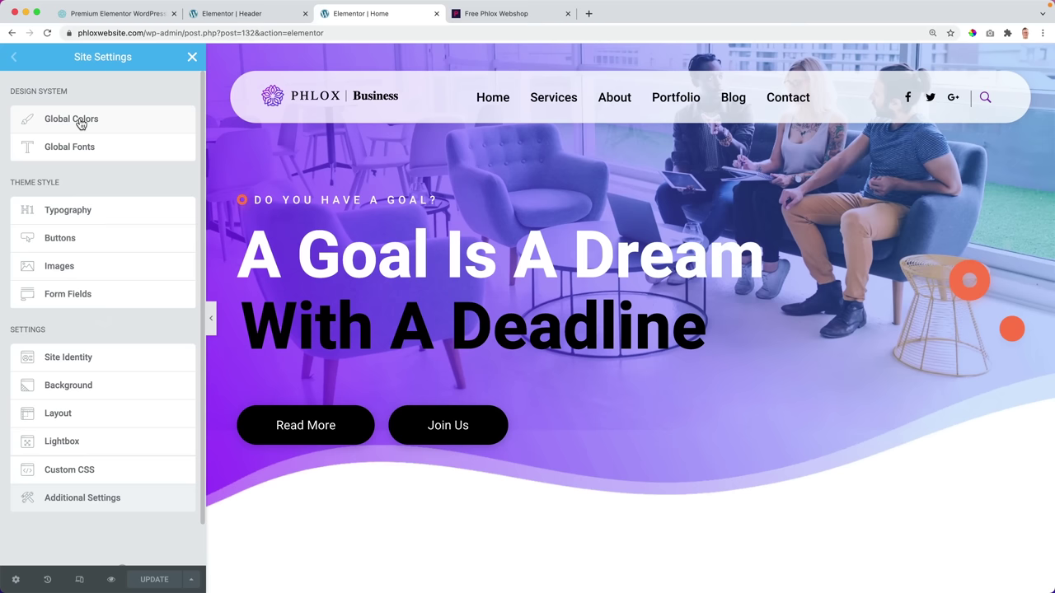
left_click(78, 122)
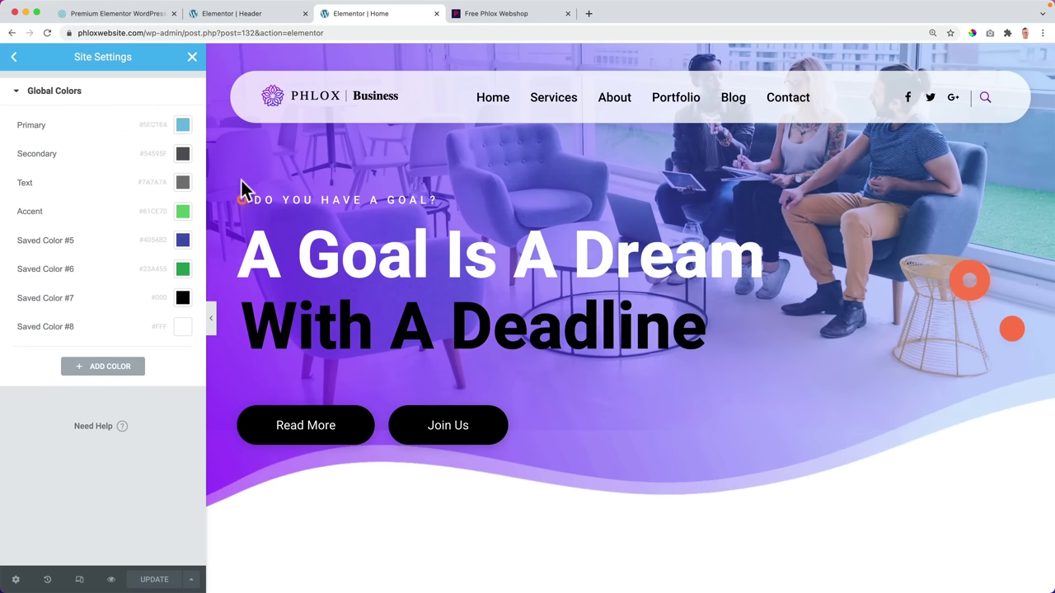
scroll(532, 237, "down", 15)
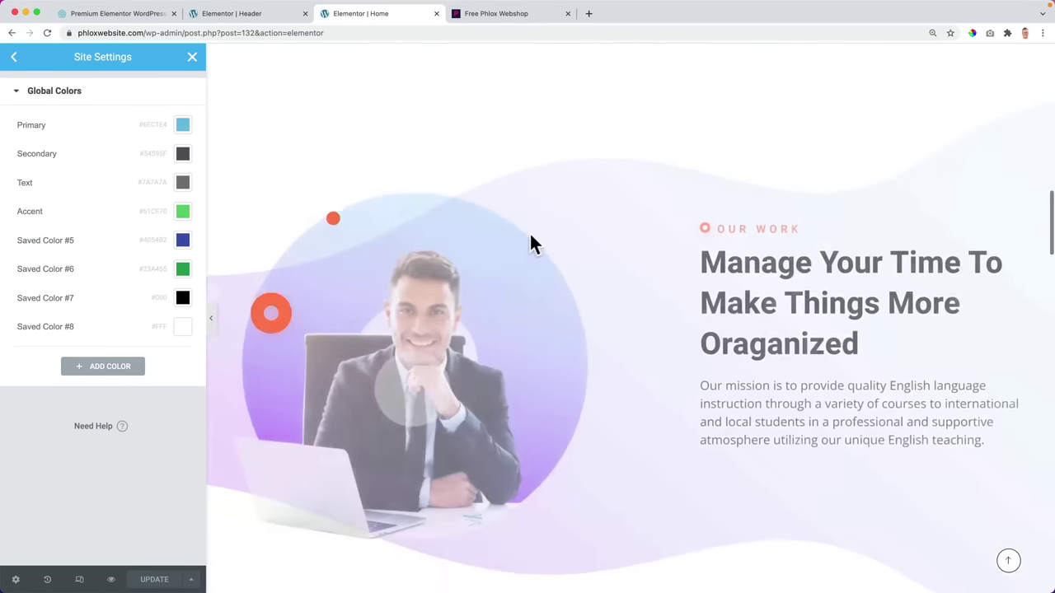
scroll(529, 231, "down", 10)
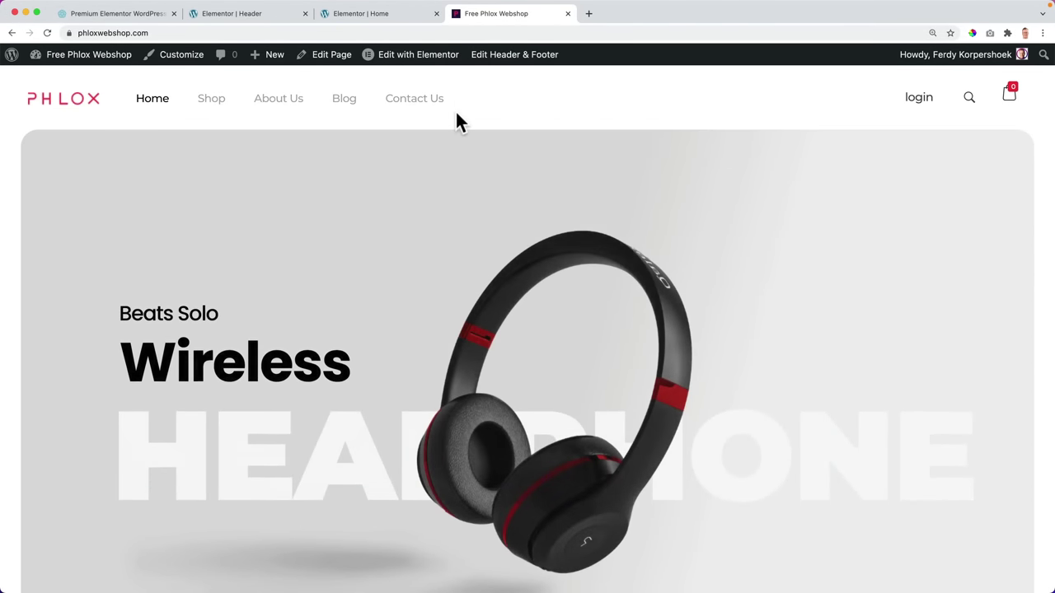
Switch to the Free Phlox Webshop homepage and look over its headphone hero, category banners, Summer Sale section and product grid
scroll(456, 114, "down", 3)
scroll(470, 165, "down", 2)
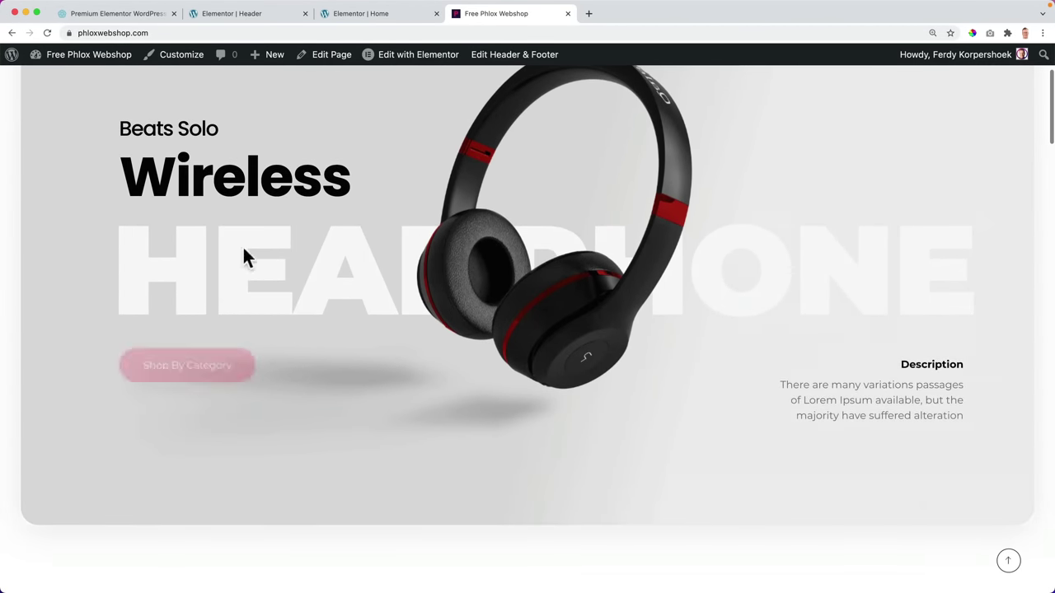
left_click_drag(254, 273, 388, 273)
scroll(487, 205, "down", 1)
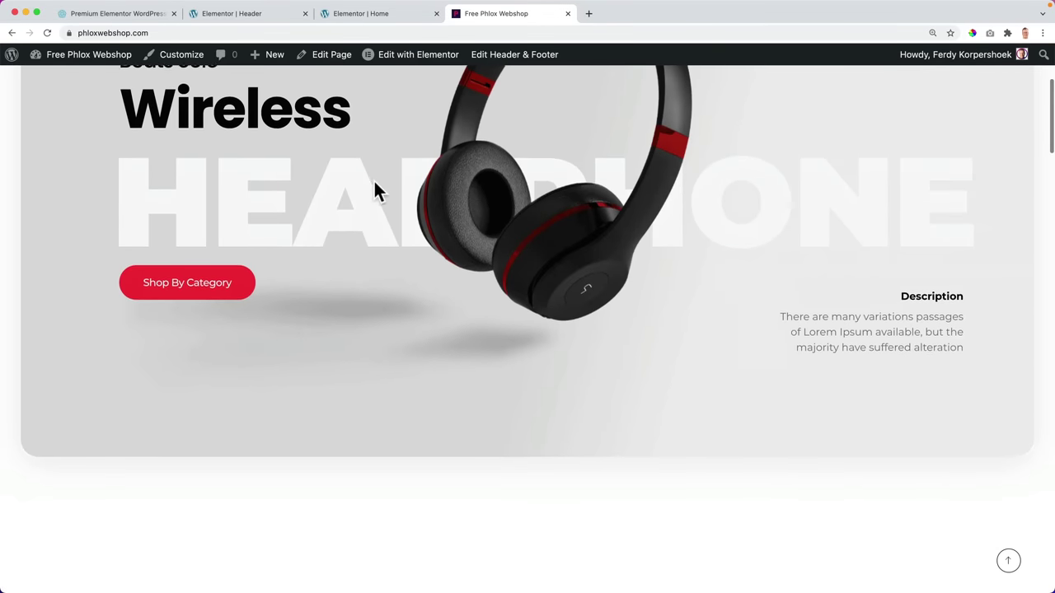
scroll(375, 189, "up", 1)
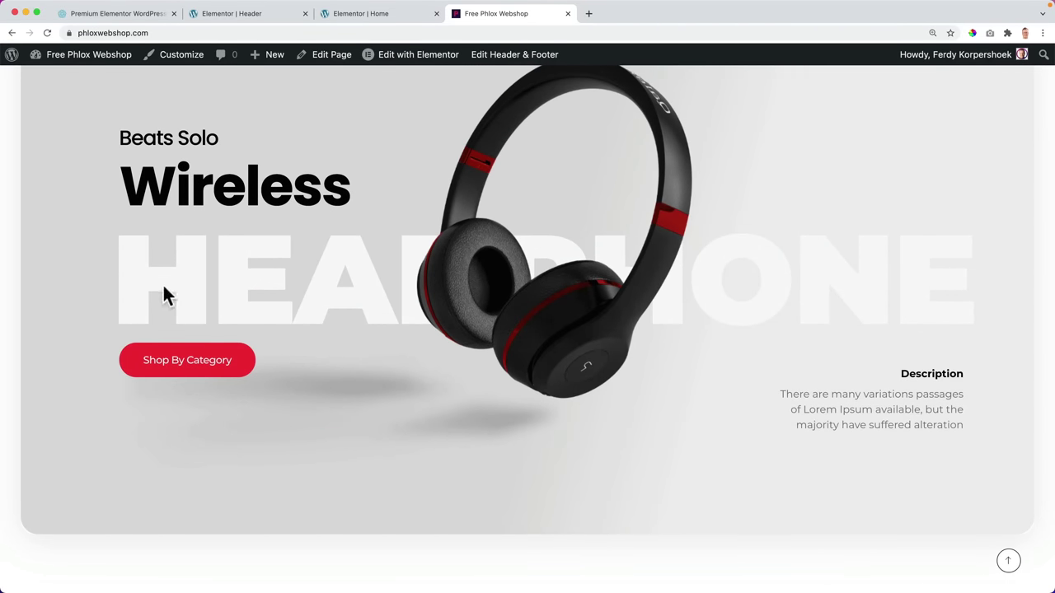
scroll(587, 268, "down", 6)
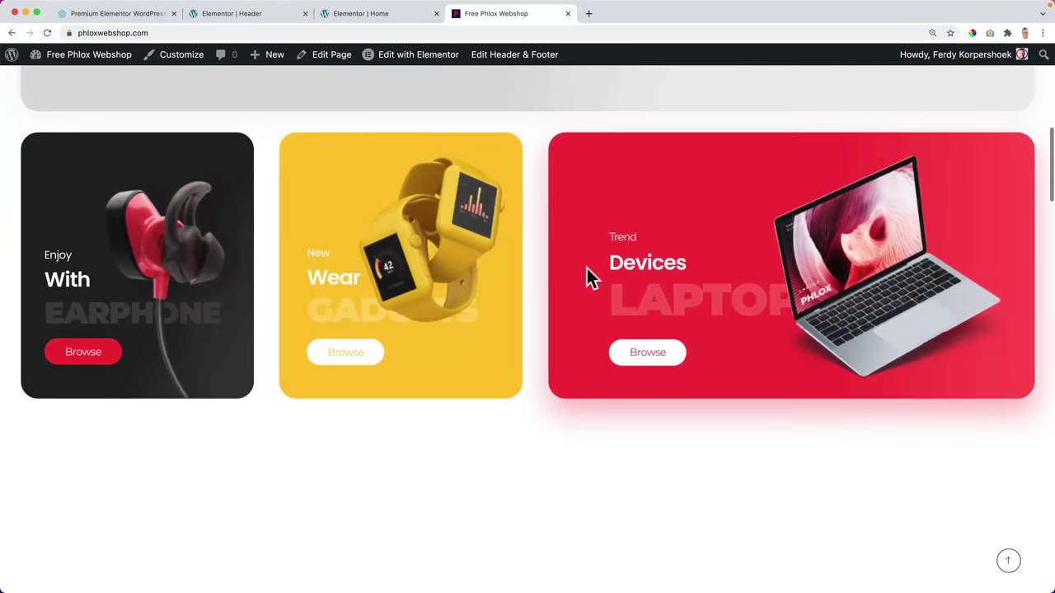
scroll(547, 265, "down", 5)
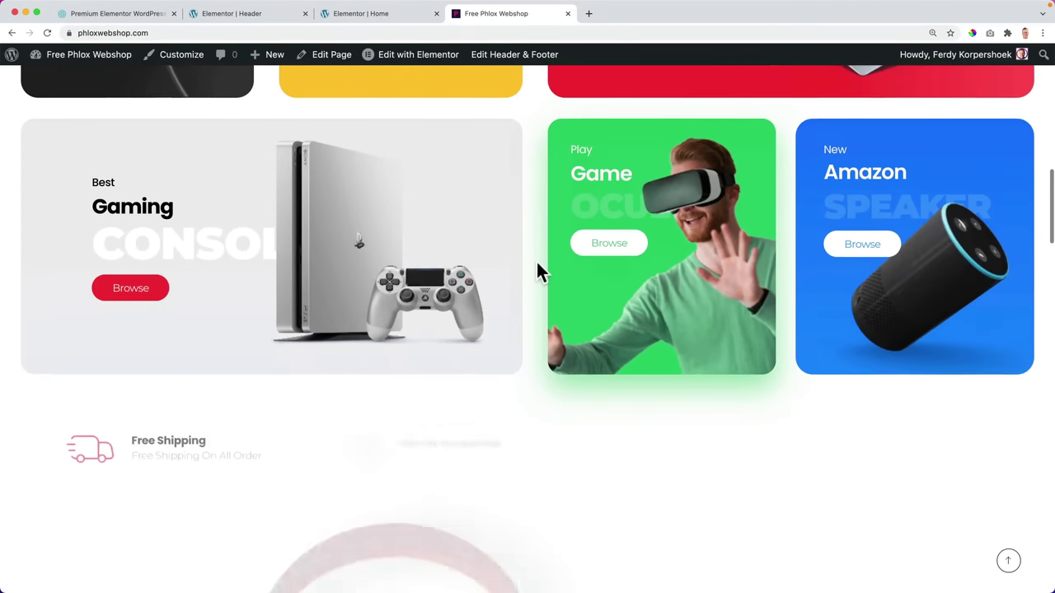
scroll(538, 272, "down", 5)
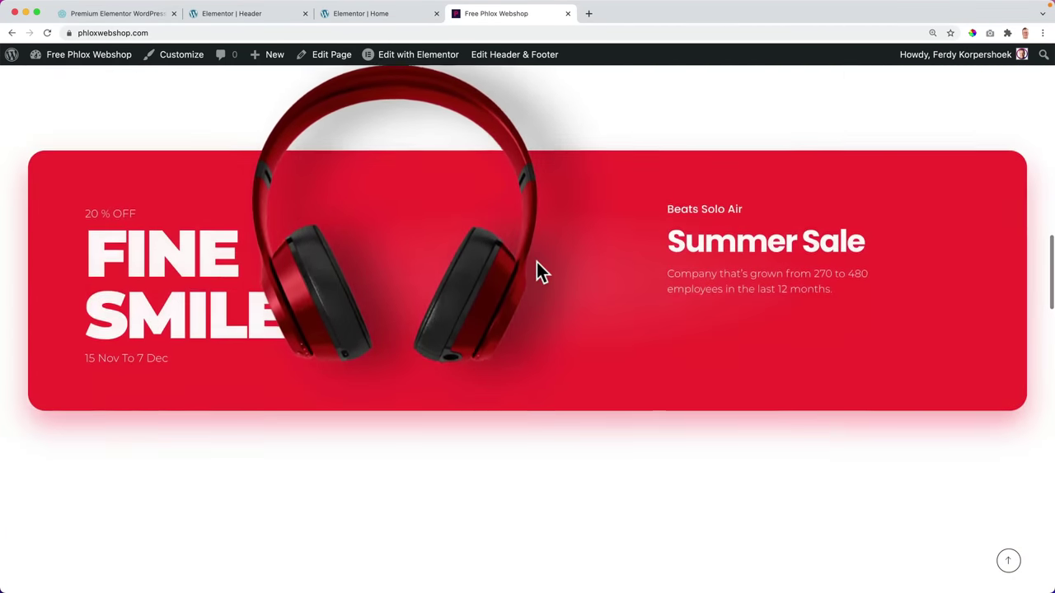
scroll(536, 264, "down", 6)
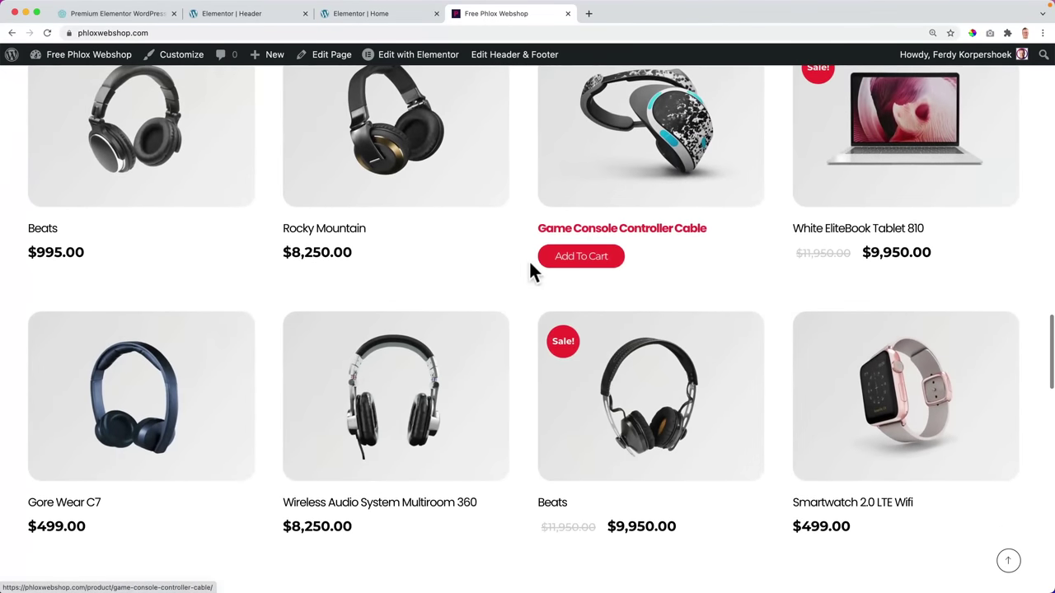
Open the Rocky Mountain headphone product from the webshop grid and set its quantity to 4
left_click(365, 144)
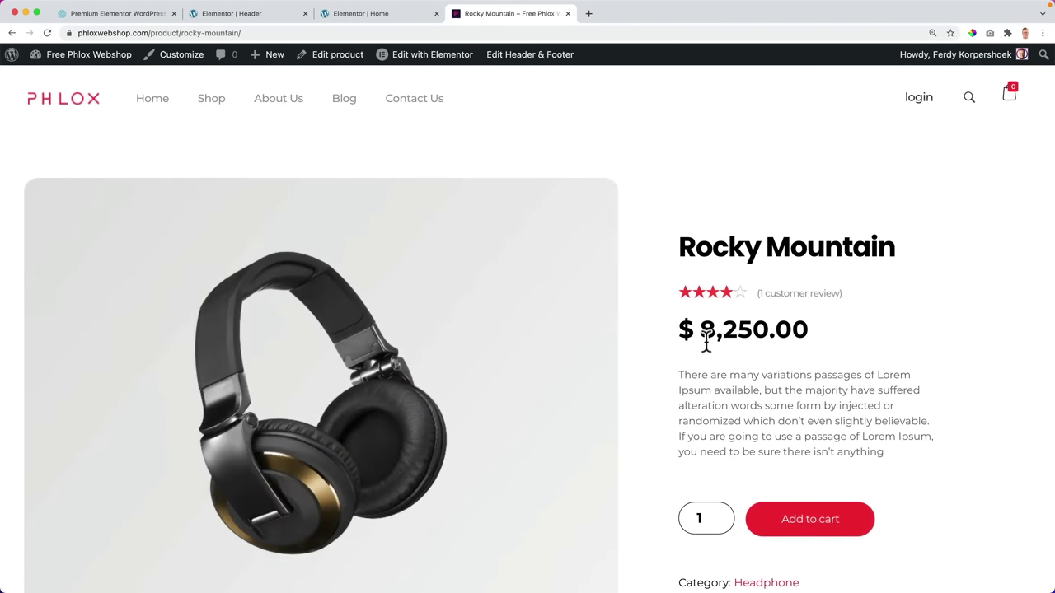
left_click(828, 333)
scroll(734, 325, "down", 5)
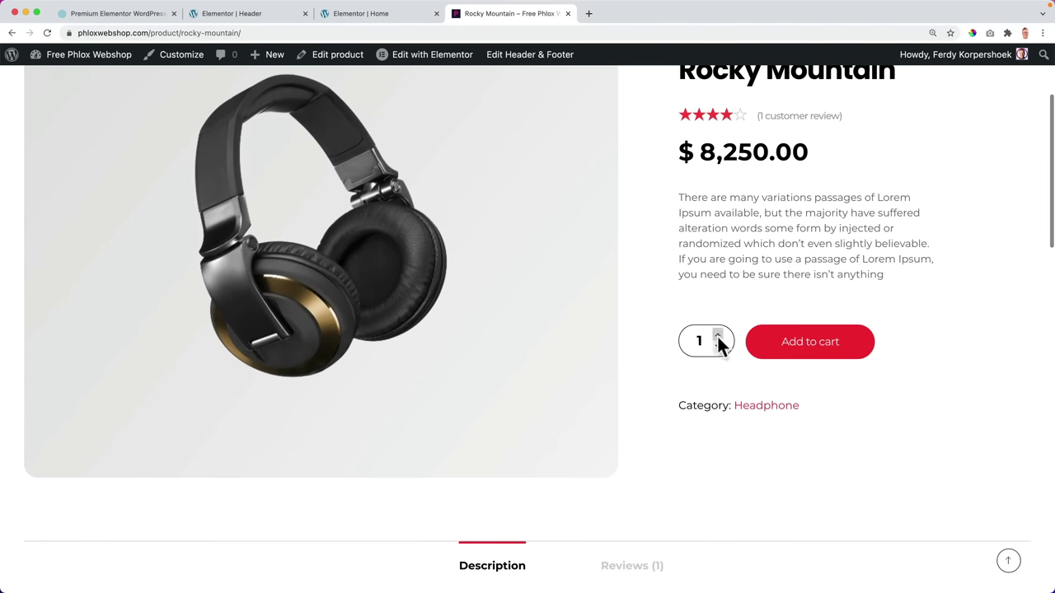
left_click(717, 335)
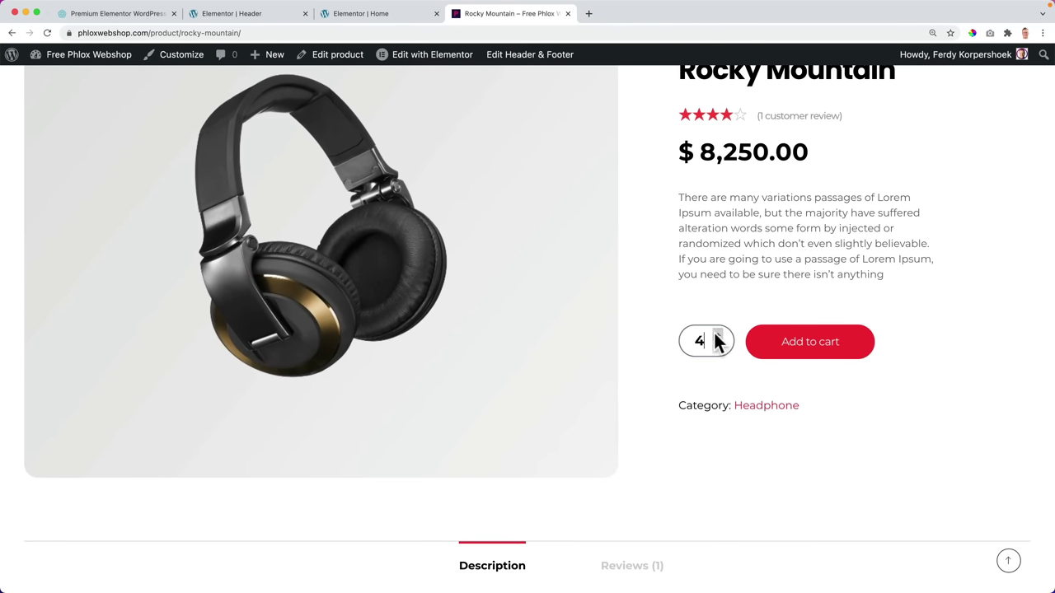
Review the Rocky Mountain product's description, reviews and related products, and add the chosen quantity to the cart
scroll(760, 354, "down", 7)
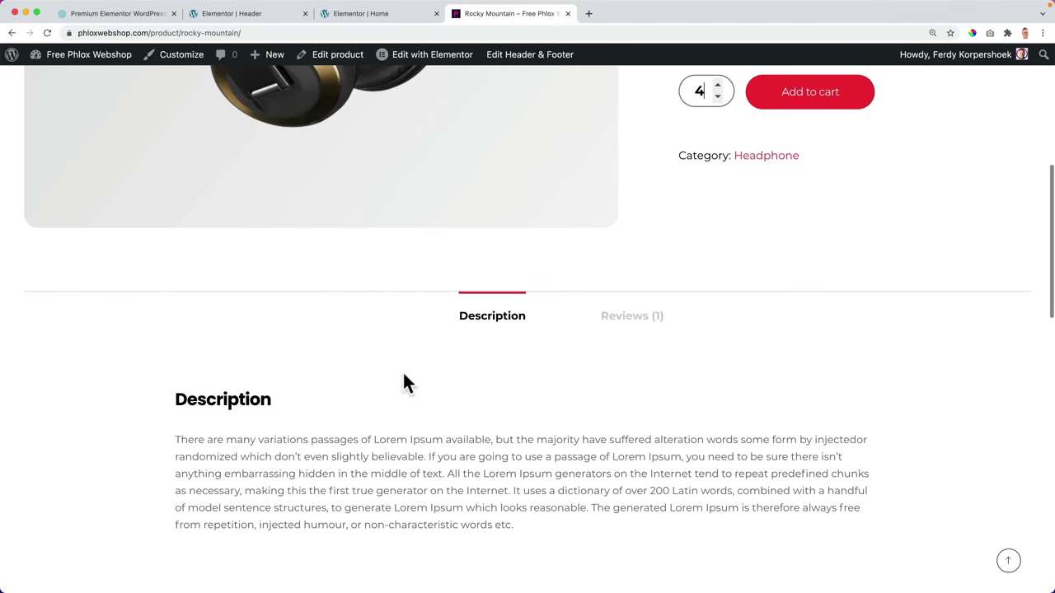
left_click(631, 319)
scroll(541, 334, "down", 14)
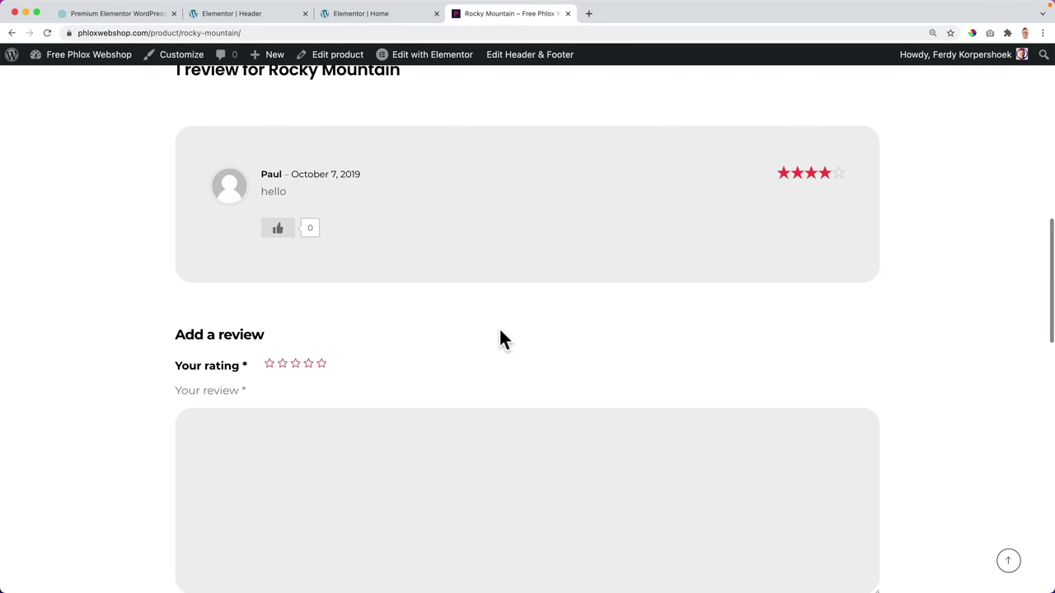
scroll(618, 329, "down", 18)
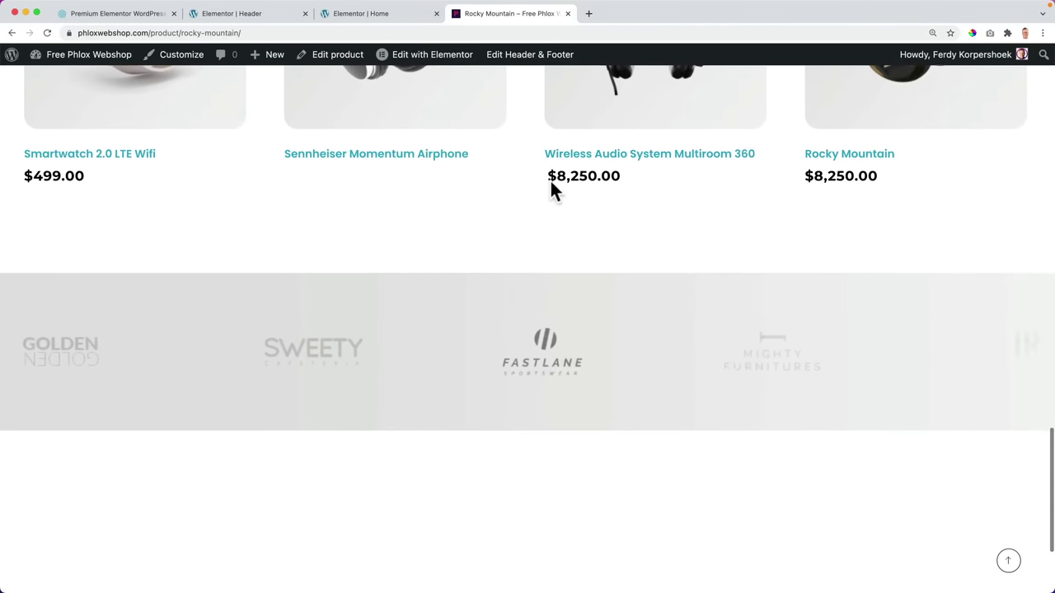
scroll(707, 267, "up", 20)
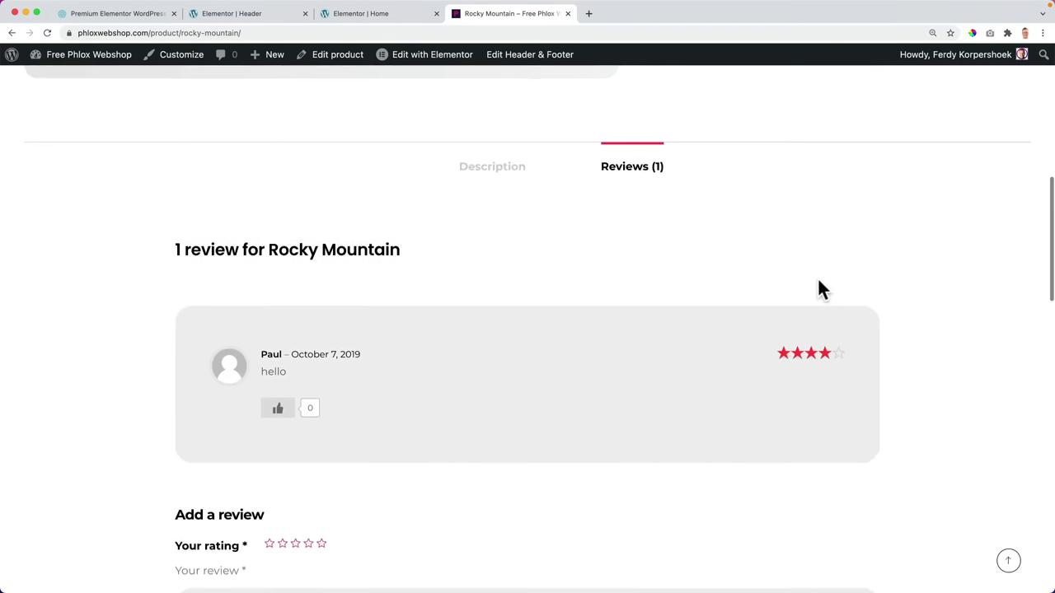
scroll(824, 290, "up", 2)
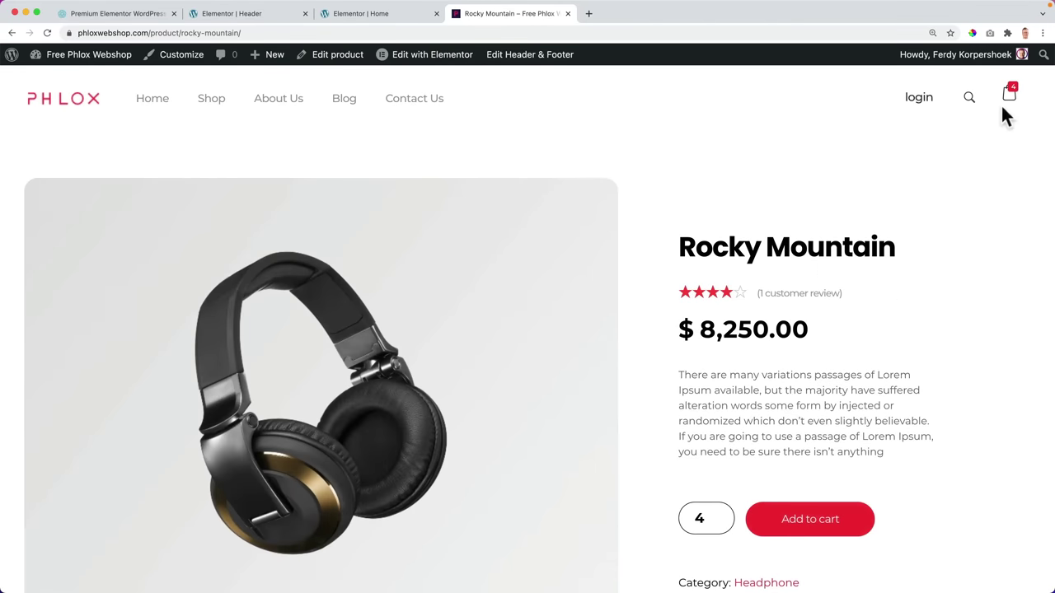
mouse_move(1019, 97)
Return to the Phlox business site and load its live homepage at phloxwebsite.com in place of the Elementor editor
left_click(350, 14)
left_click(291, 33)
key("Return")
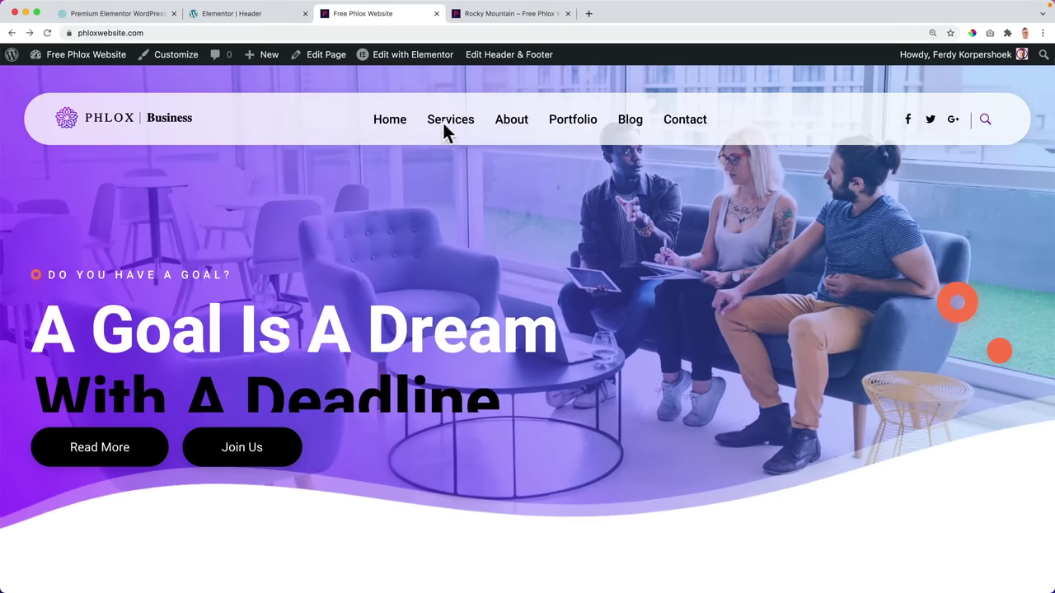
Open the Phlox site's Services page, examine its sections down to the contact area, and return to the page heading
left_click(456, 121)
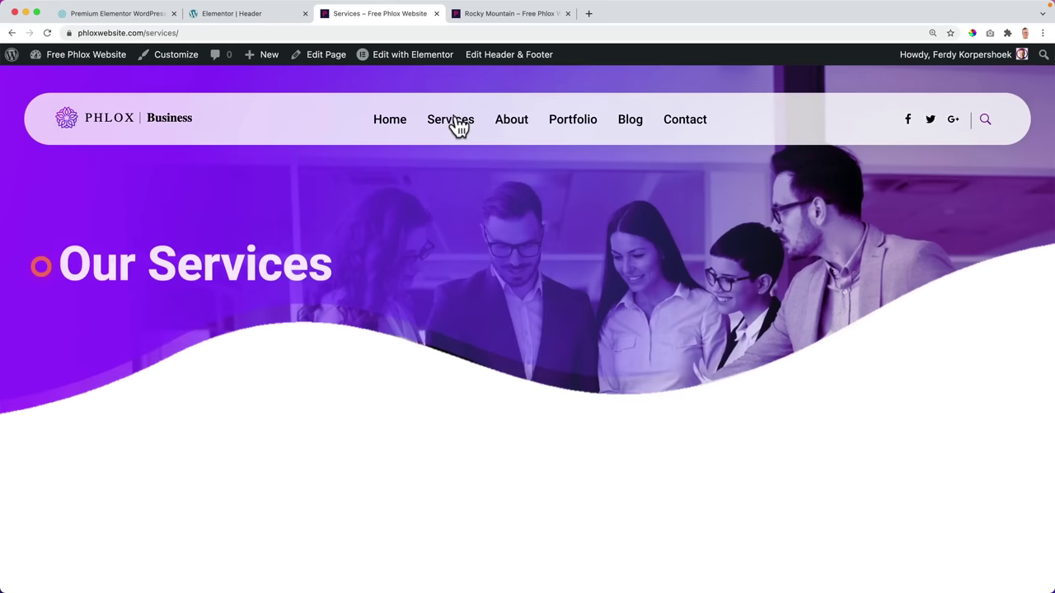
scroll(510, 230, "down", 10)
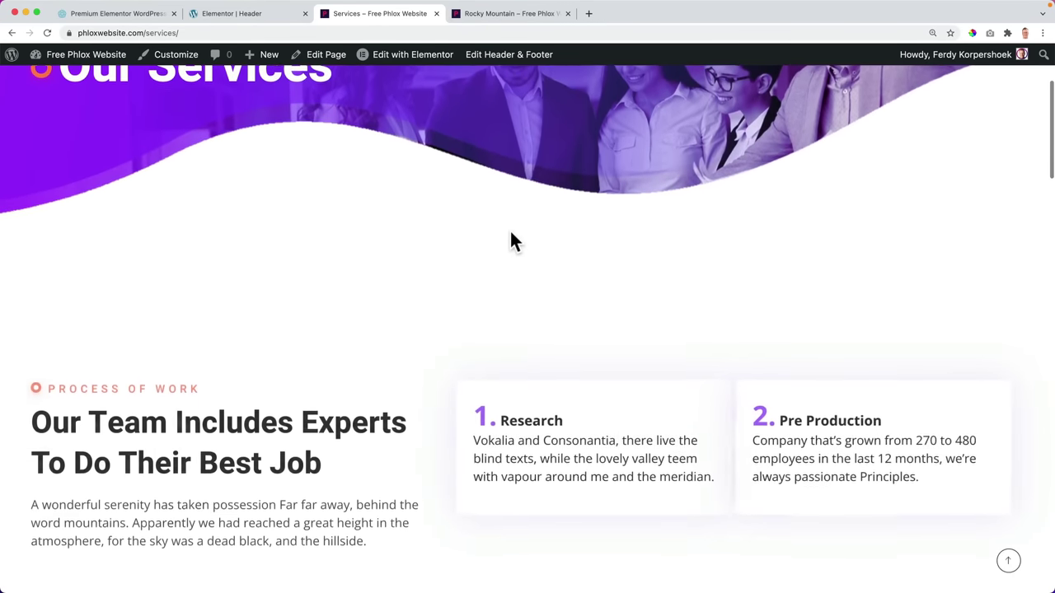
scroll(510, 231, "down", 5)
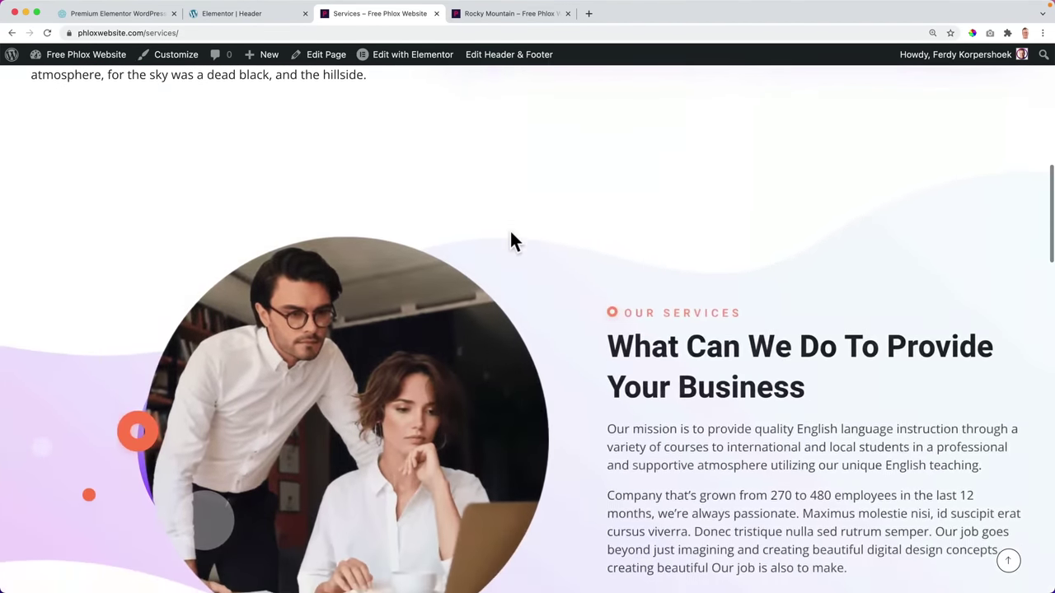
scroll(510, 232, "down", 8)
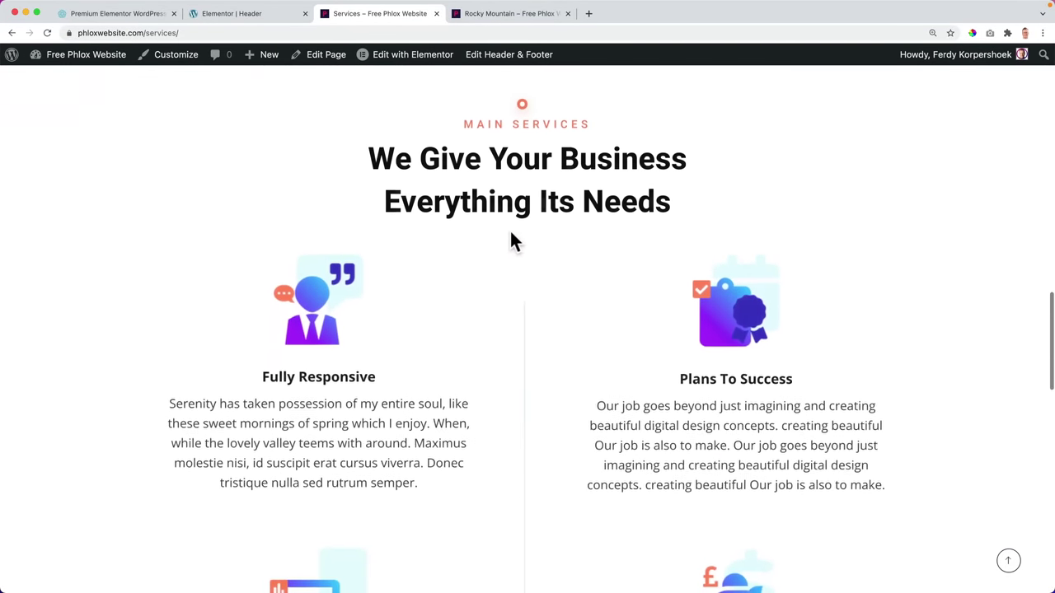
scroll(510, 242, "down", 10)
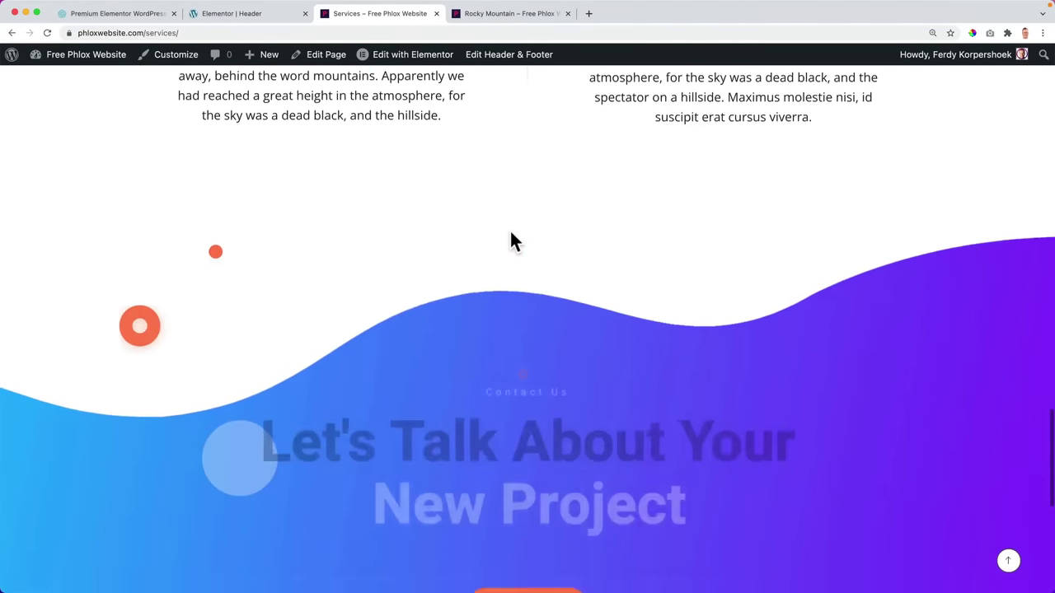
scroll(510, 230, "down", 5)
scroll(509, 228, "up", 20)
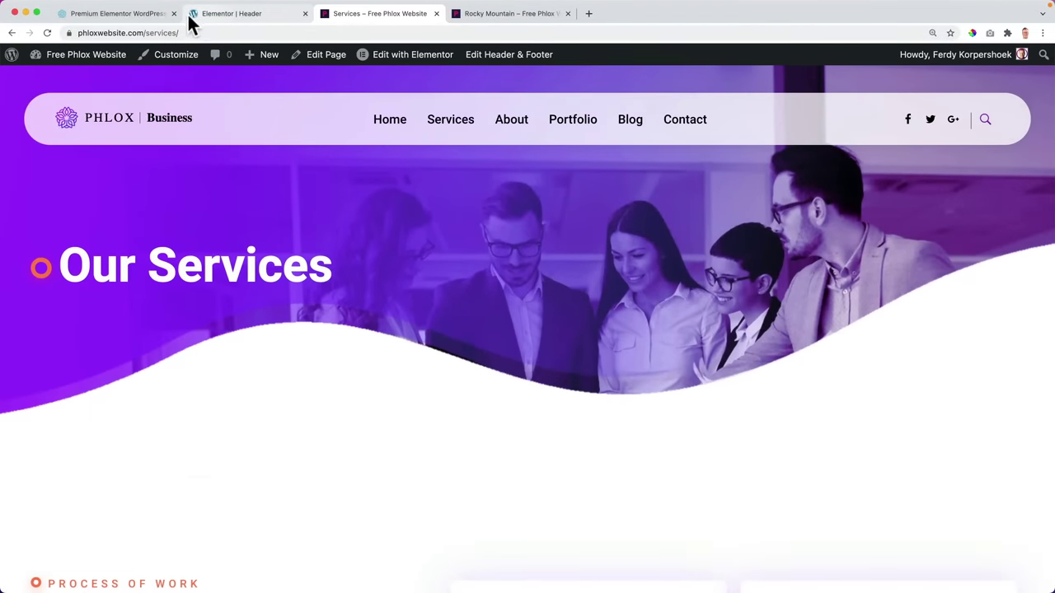
Switch to the live Elementor Pro website, open its Services page, and examine the service cards, FAQ accordion and closing clients banner
left_click(191, 17)
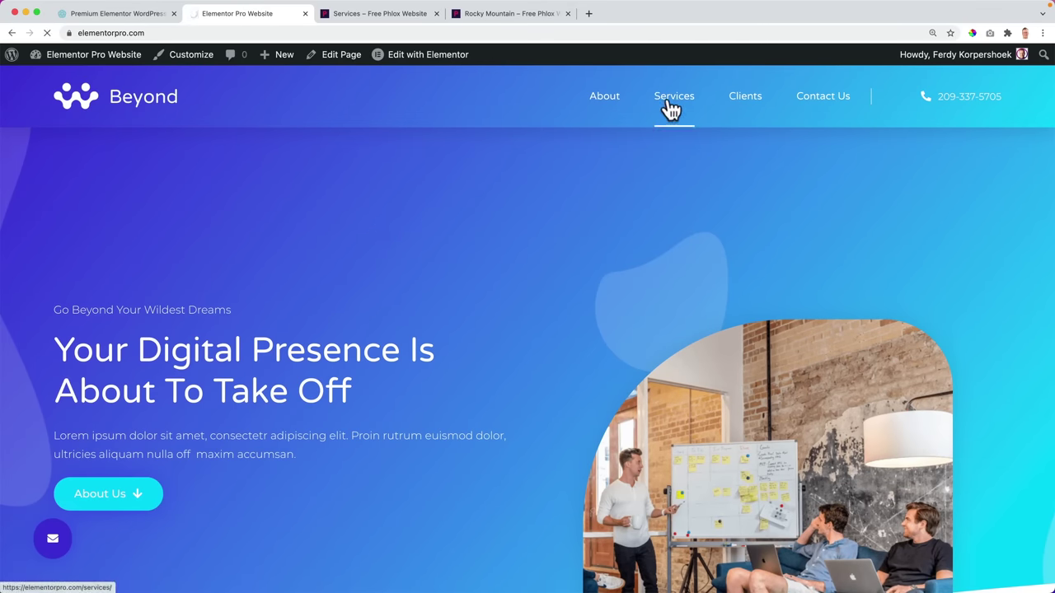
left_click(672, 99)
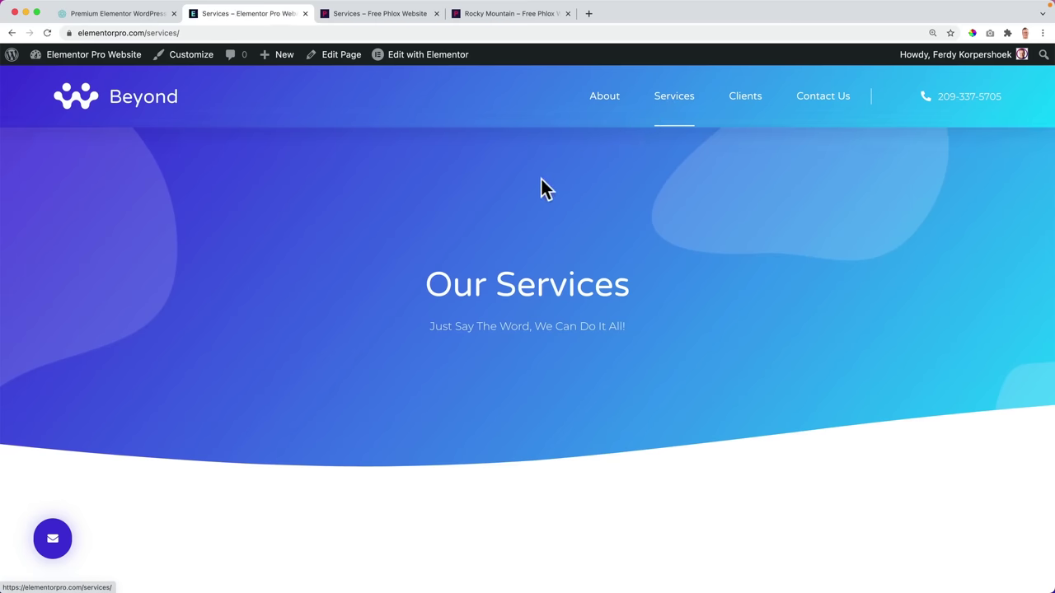
scroll(541, 188, "down", 8)
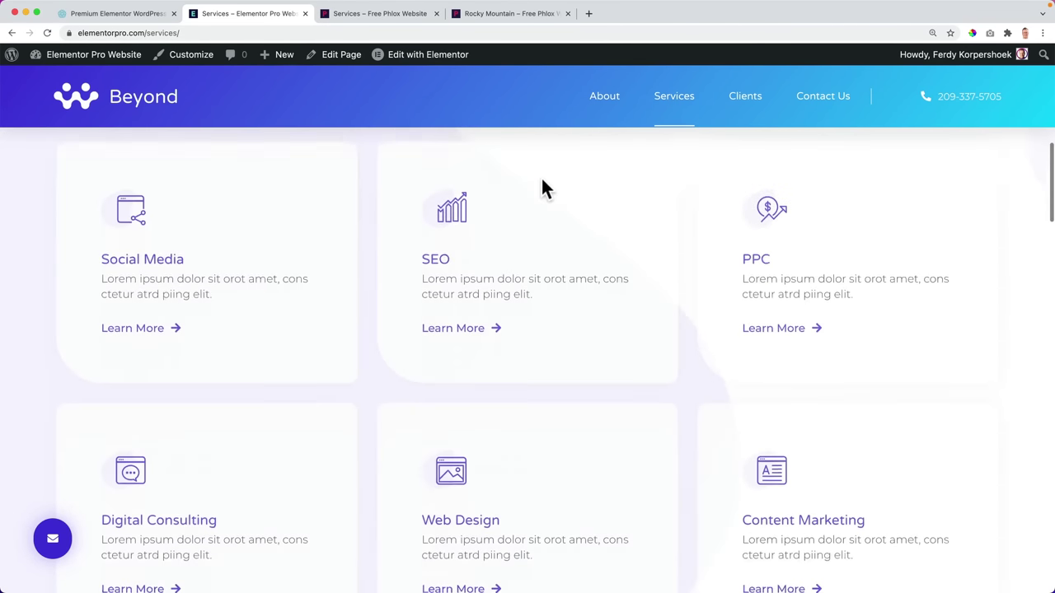
scroll(527, 193, "down", 8)
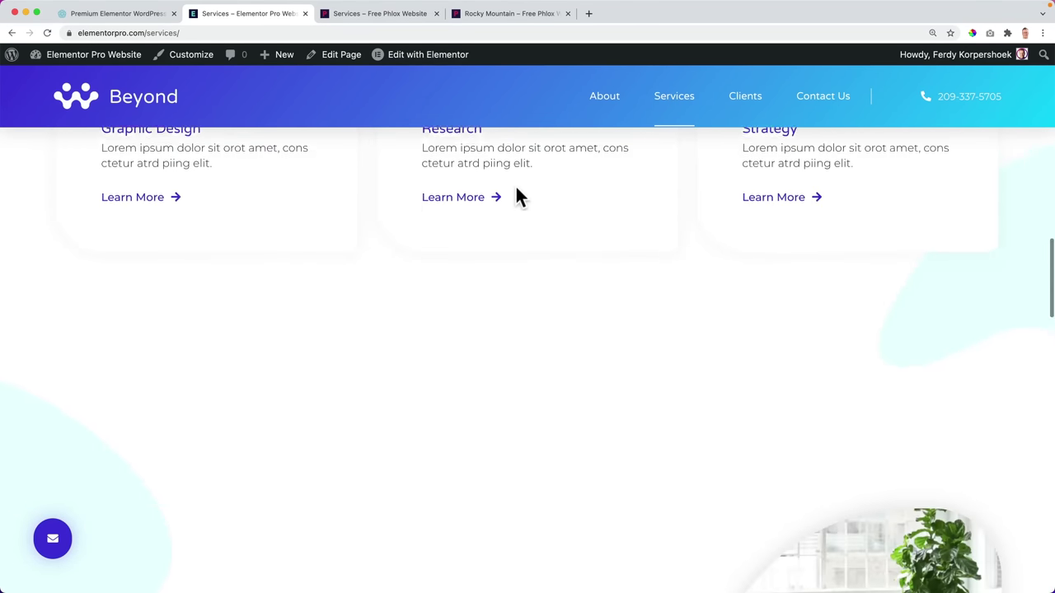
scroll(516, 195, "down", 10)
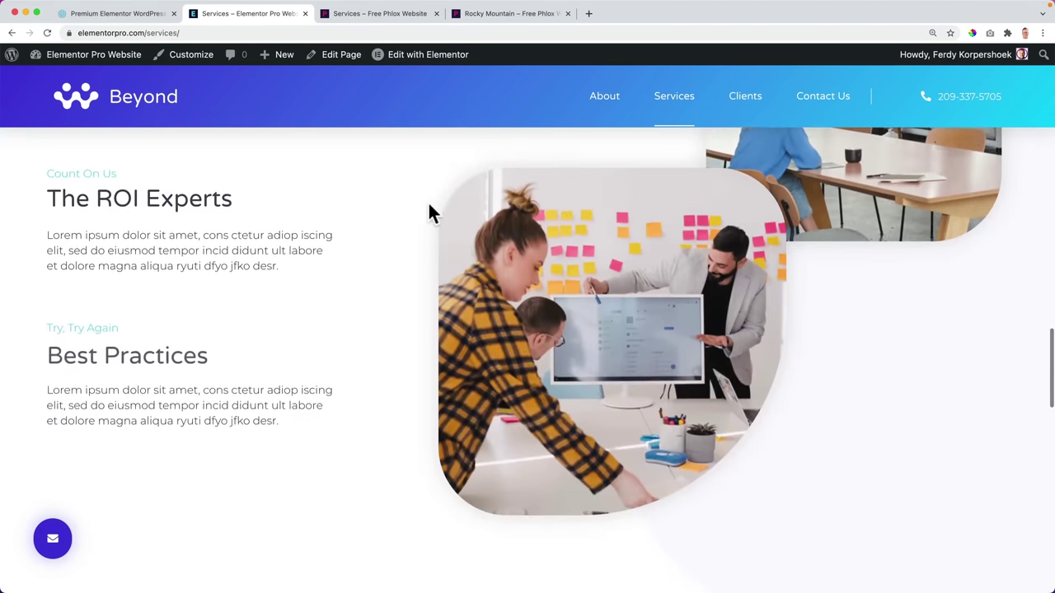
scroll(431, 213, "down", 10)
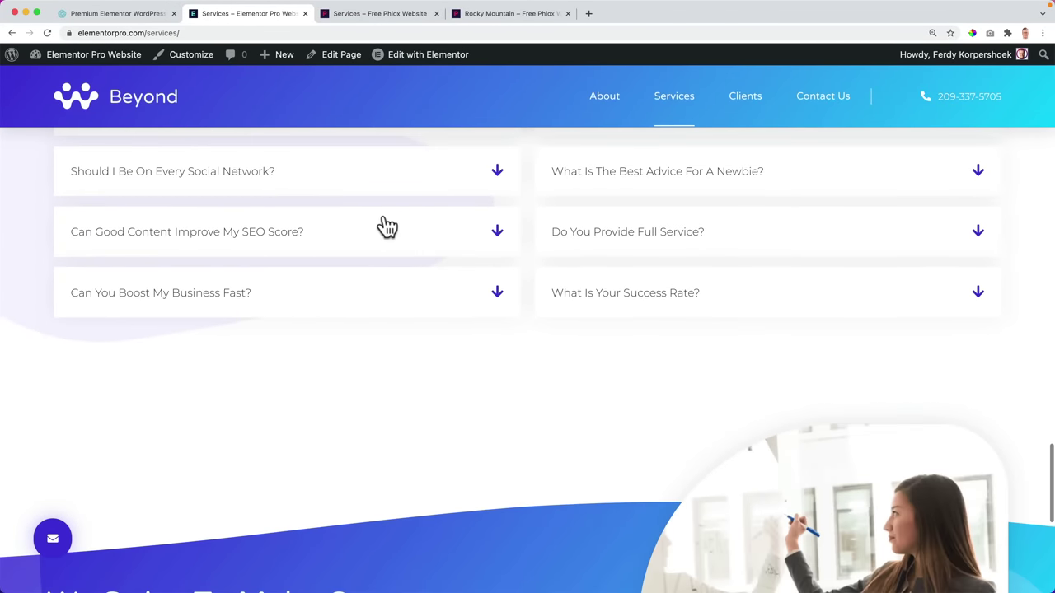
left_click(388, 227)
left_click(429, 217)
scroll(501, 224, "down", 5)
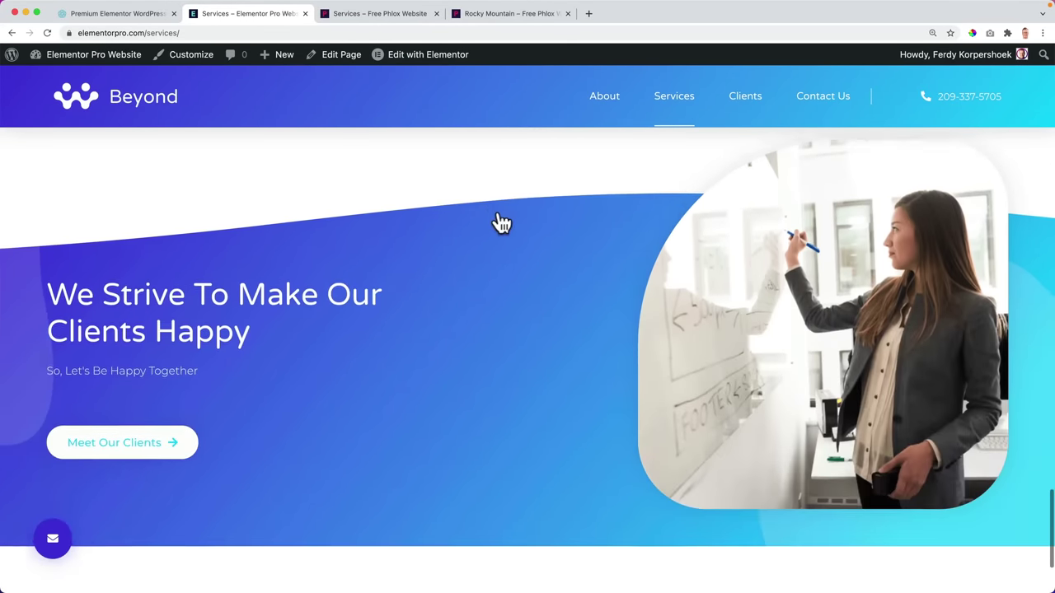
Switch back to the Phlox site's Services page and examine its service description, feature icons and remaining sections
scroll(497, 216, "down", 3)
scroll(462, 164, "up", 8)
left_click(386, 14)
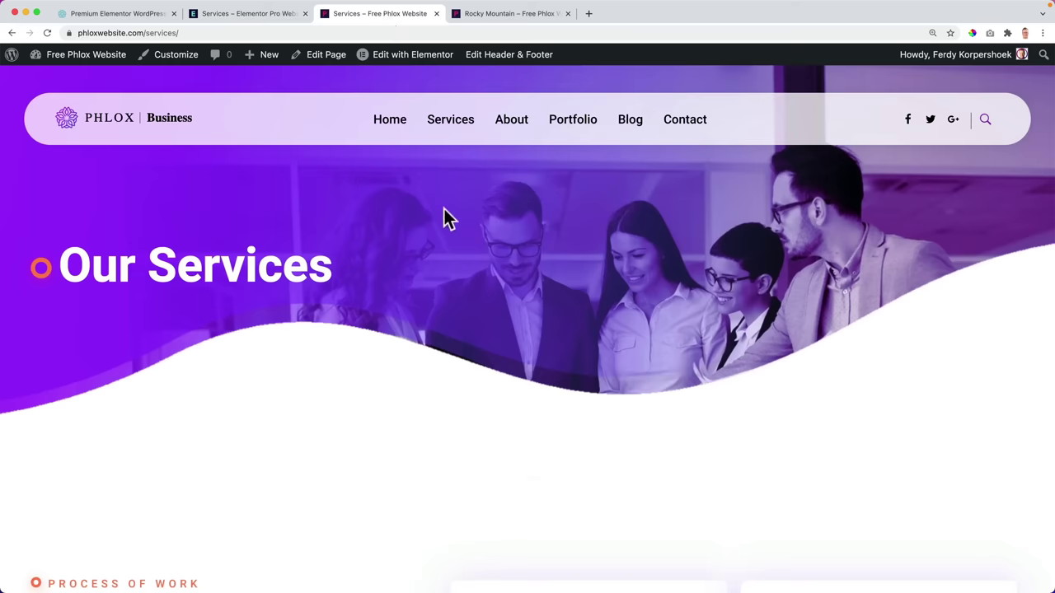
scroll(475, 232, "down", 10)
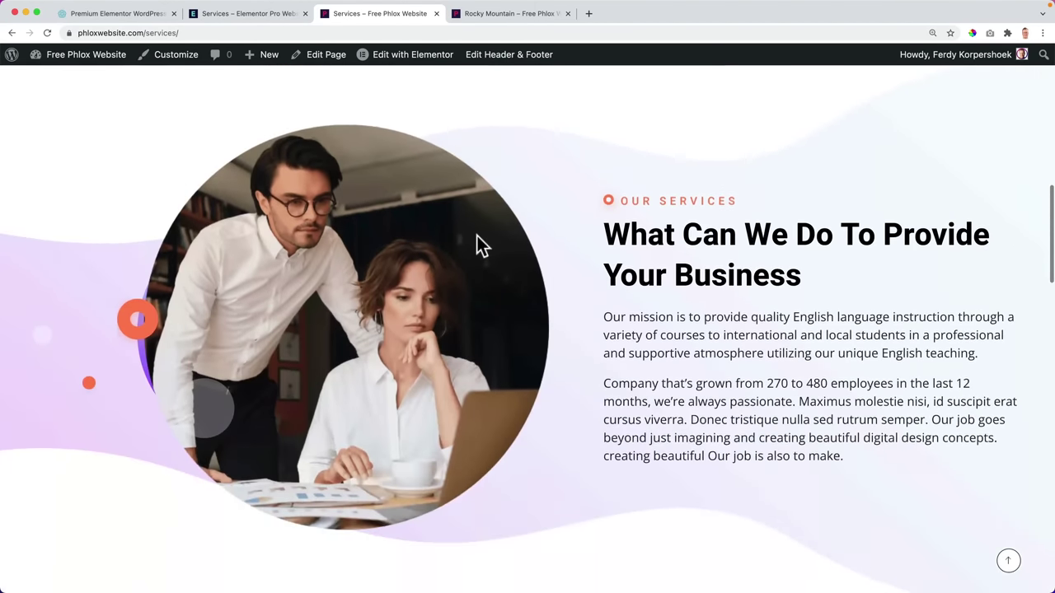
scroll(477, 236, "down", 8)
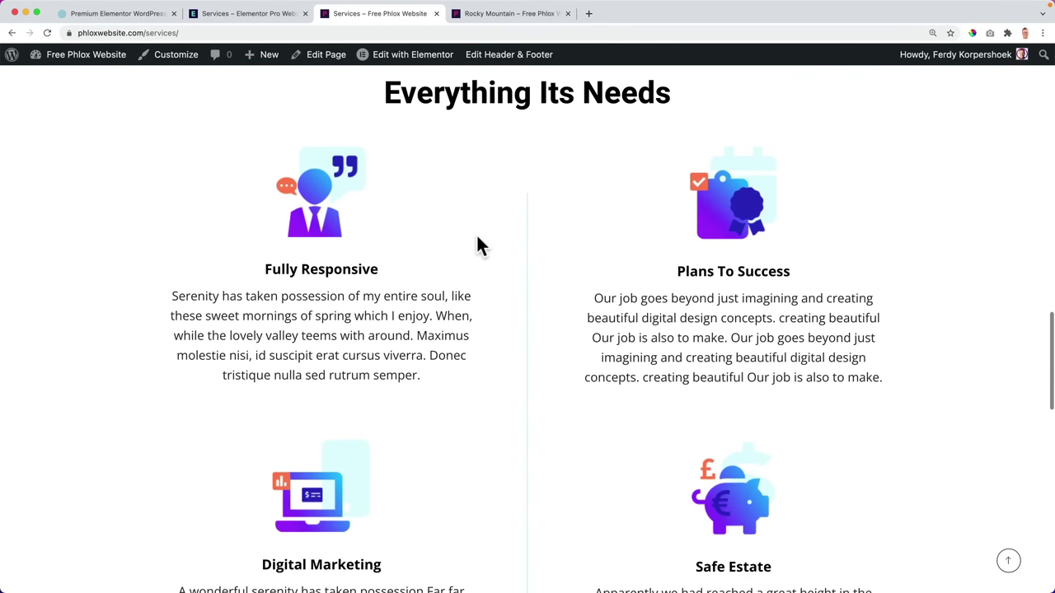
scroll(481, 245, "down", 1)
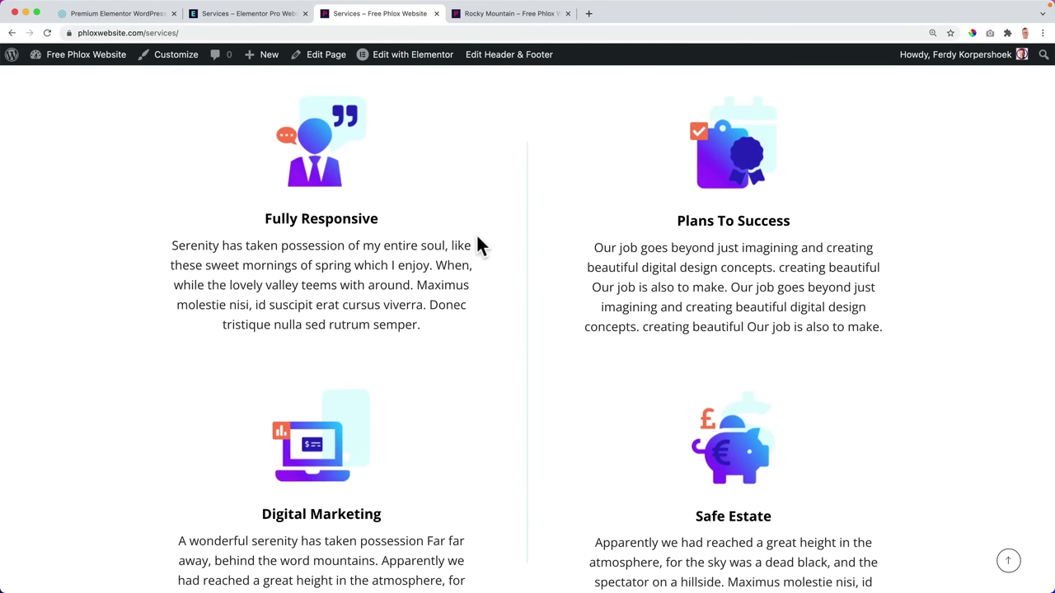
scroll(476, 233, "down", 10)
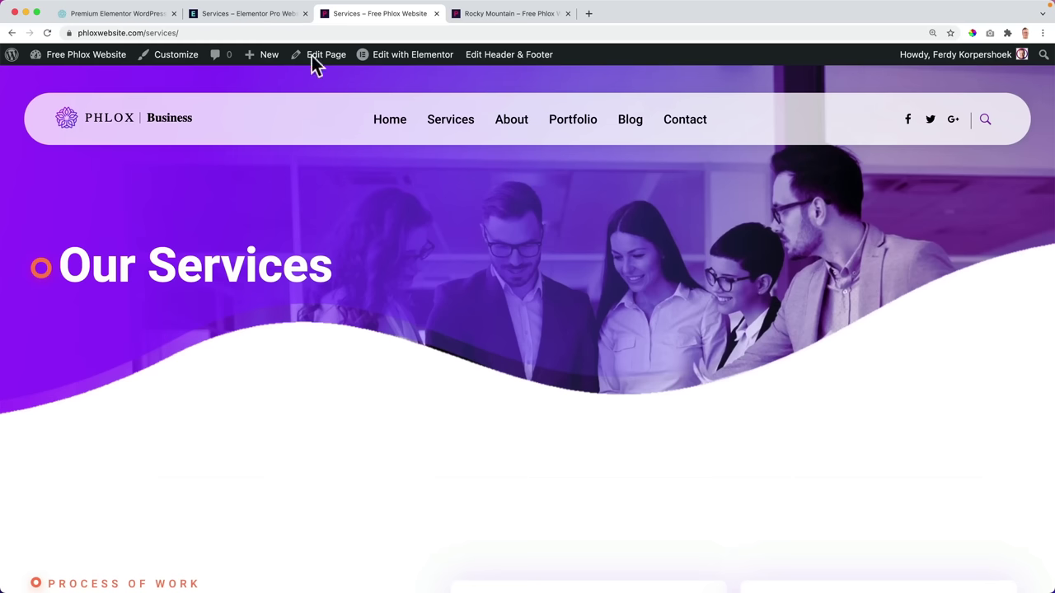
Open the Kit Library from the Elementor Pro site's WordPress dashboard and sort the template kits by Popular
left_click(243, 14)
left_click(74, 59)
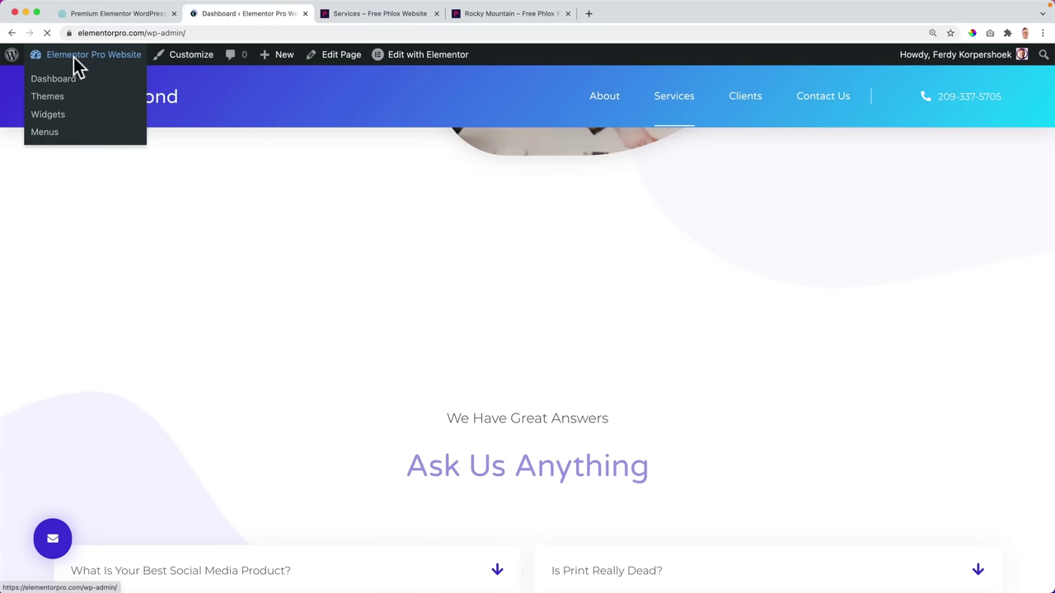
mouse_move(51, 290)
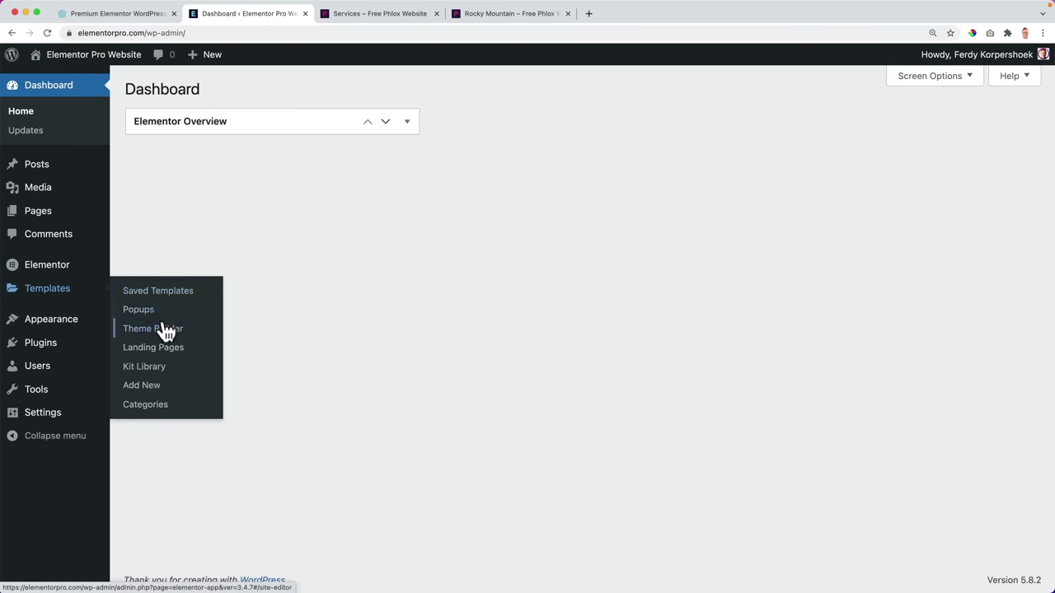
left_click(144, 367)
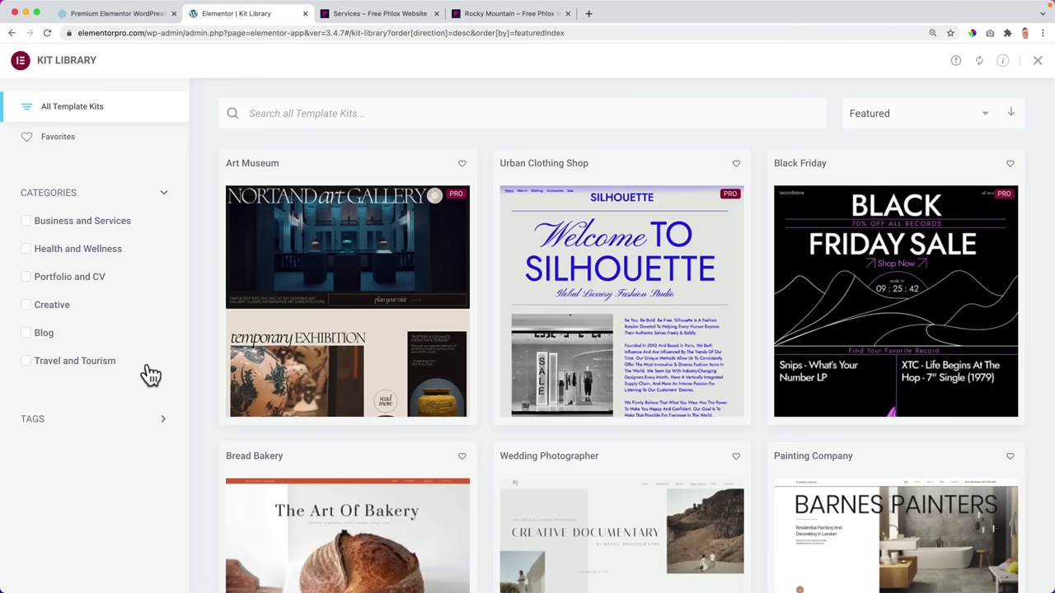
left_click(947, 113)
left_click(895, 145)
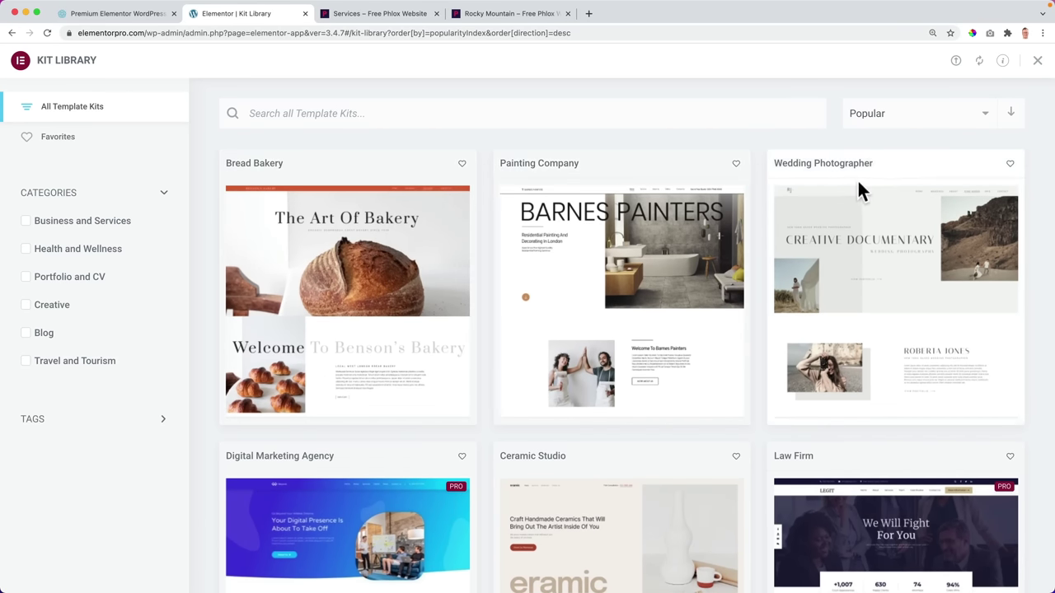
Preview the Wedding Photographer kit and examine its Weddings gallery and its About page down to the closing sections
scroll(857, 179, "down", 1)
left_click(898, 251)
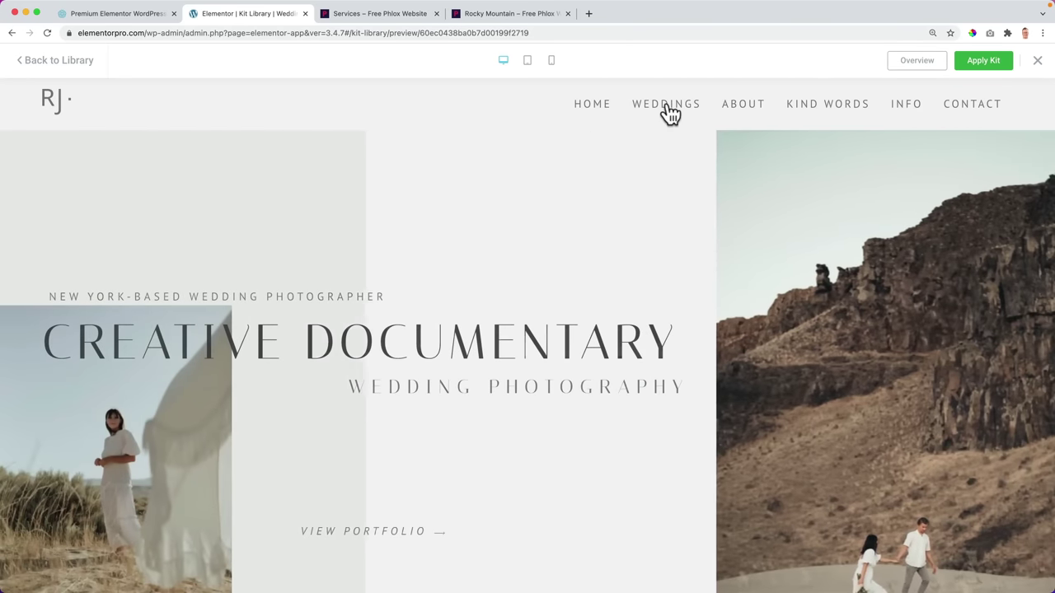
left_click(667, 111)
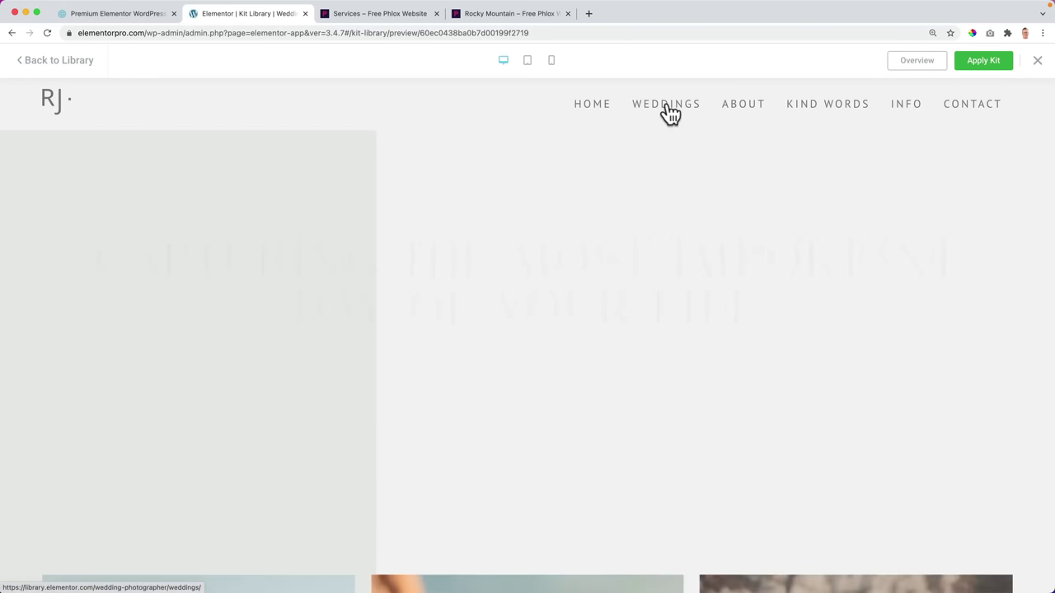
scroll(590, 209, "down", 8)
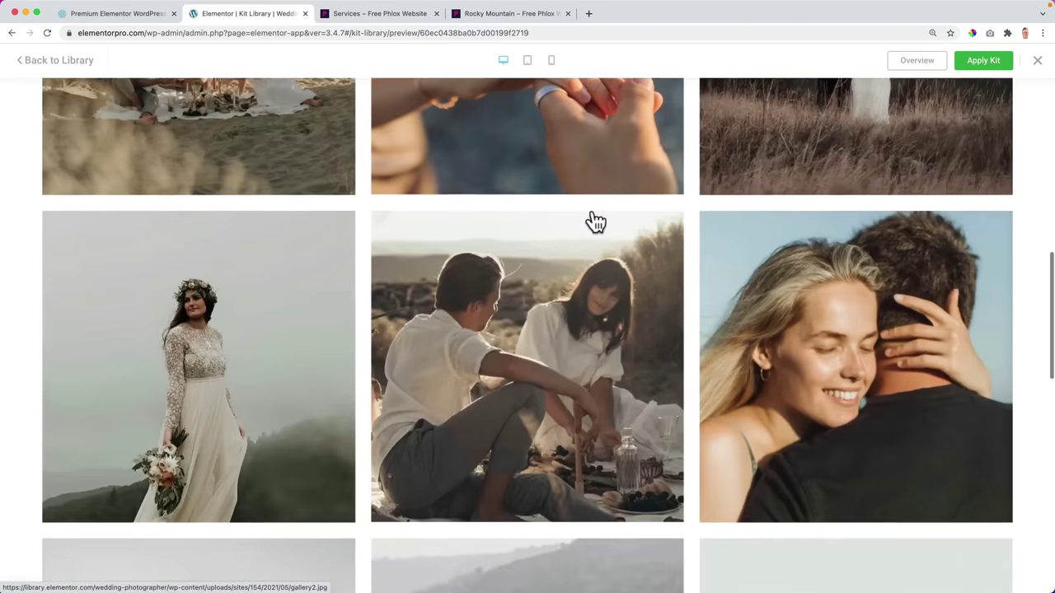
scroll(592, 208, "up", 10)
left_click(742, 105)
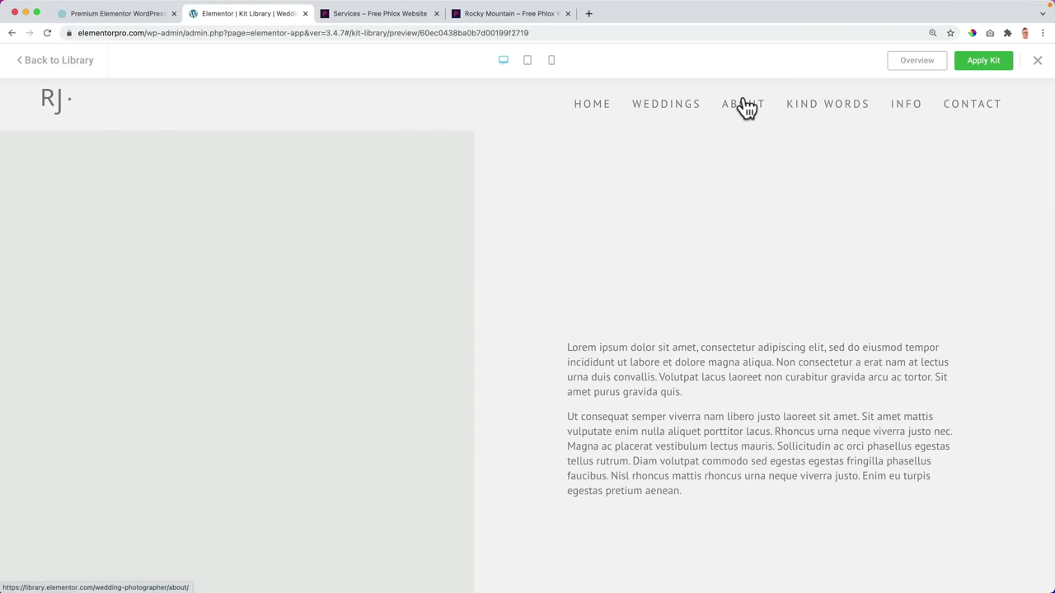
scroll(660, 207, "down", 12)
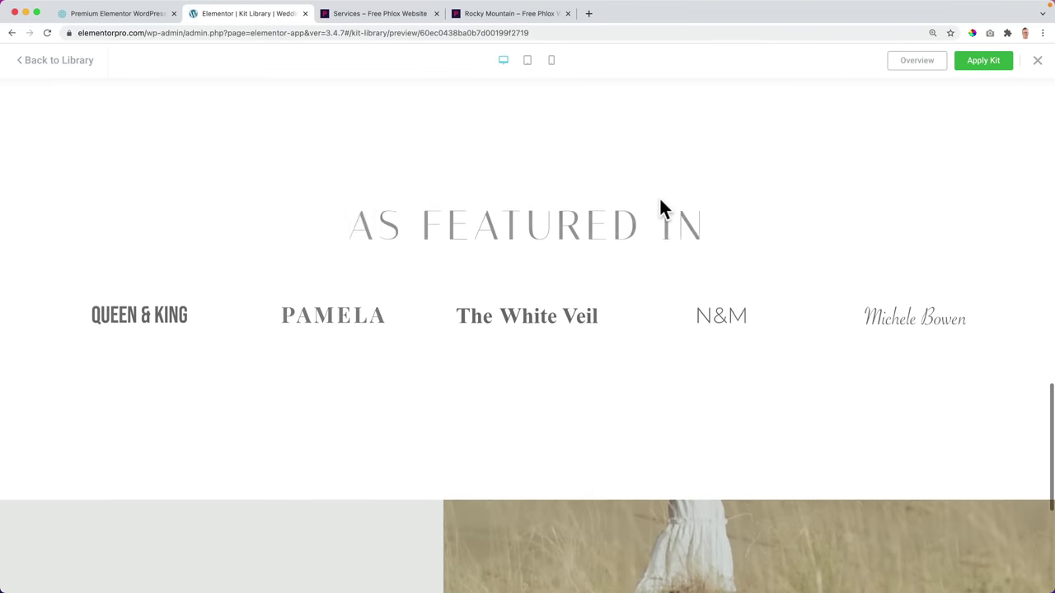
scroll(659, 202, "down", 5)
scroll(658, 204, "up", 15)
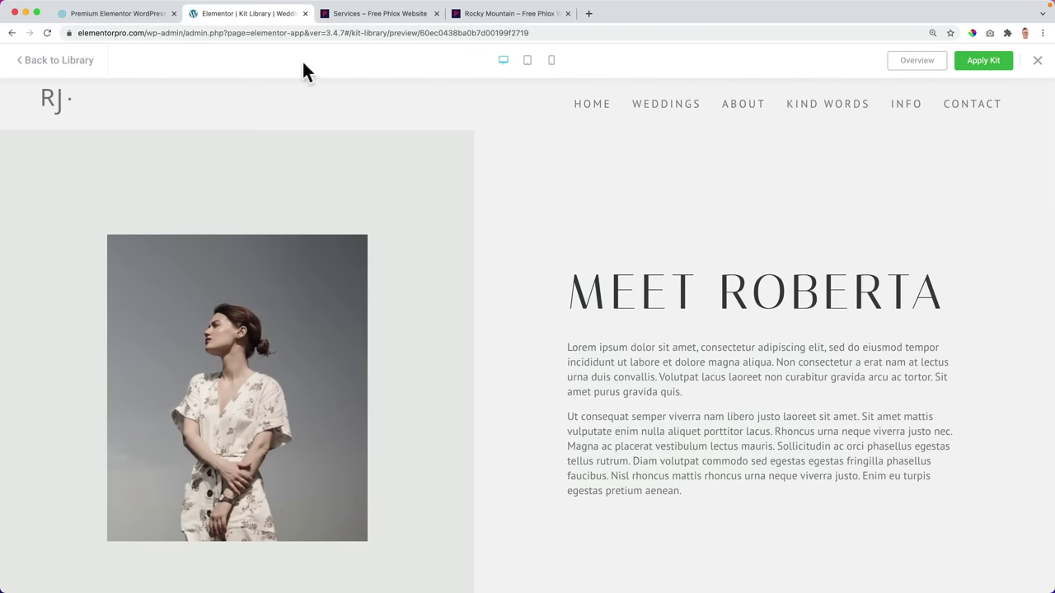
Return to the Kit Library and browse further down through the popular template kits
left_click(34, 65)
scroll(610, 187, "down", 7)
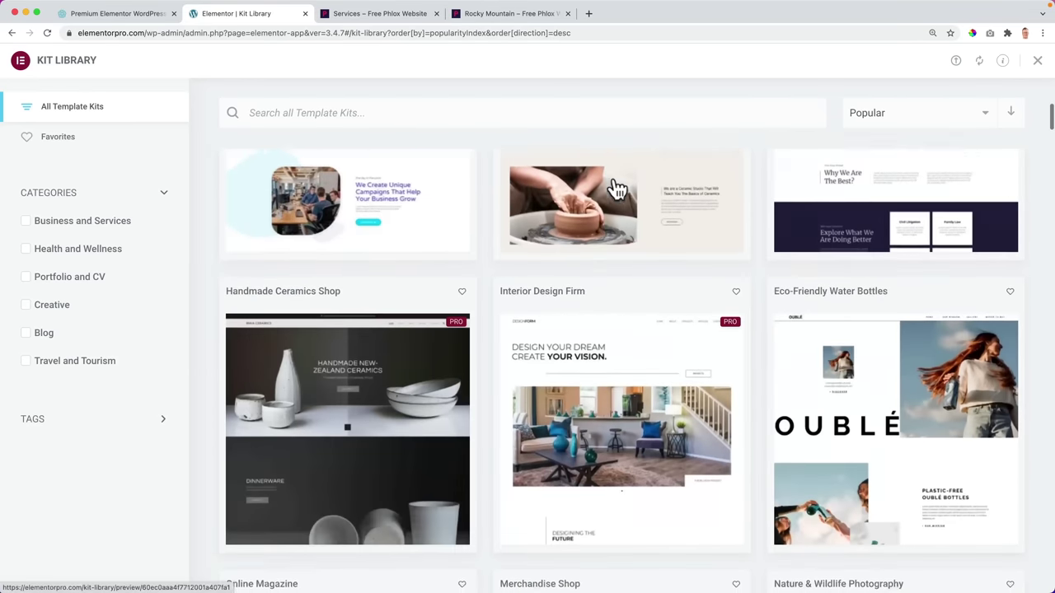
scroll(589, 201, "down", 8)
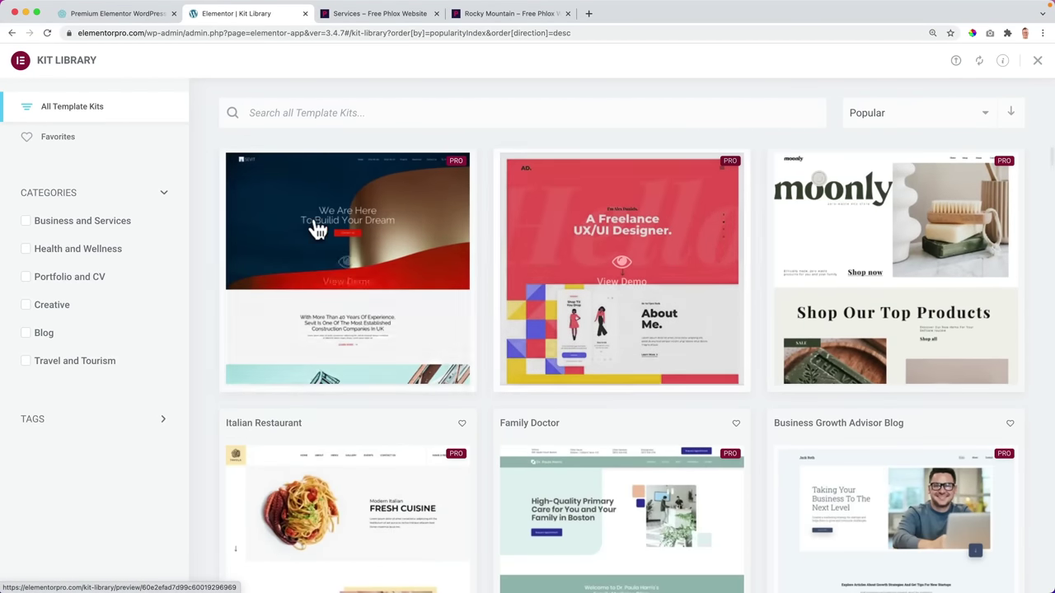
scroll(624, 198, "down", 8)
scroll(655, 240, "down", 8)
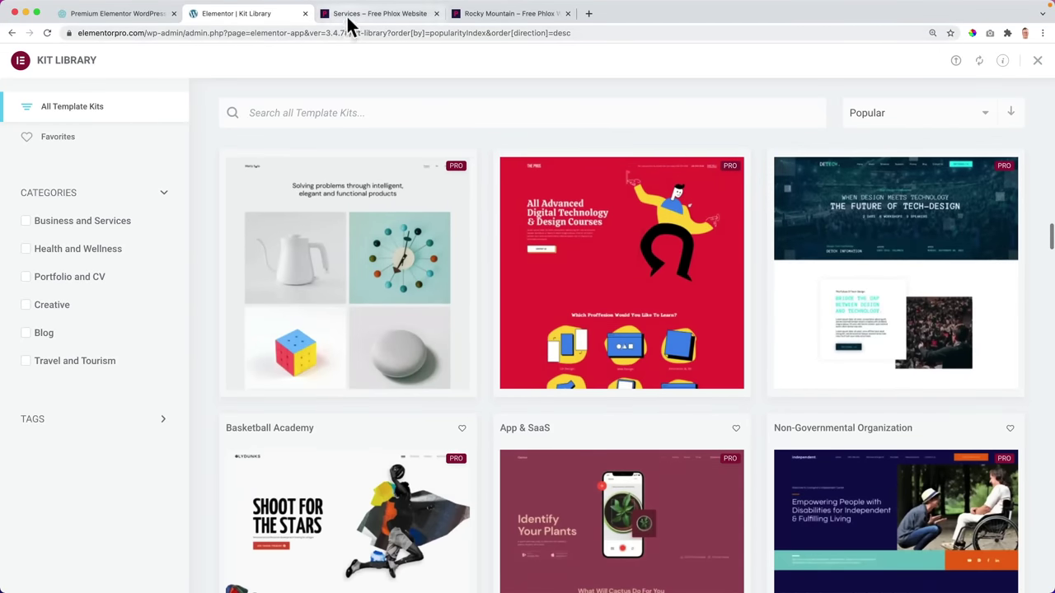
Open the Phlox theme's Demo Importer in the Phlox site's WordPress dashboard and browse the free and Pro-only templates
left_click(348, 18)
mouse_move(74, 57)
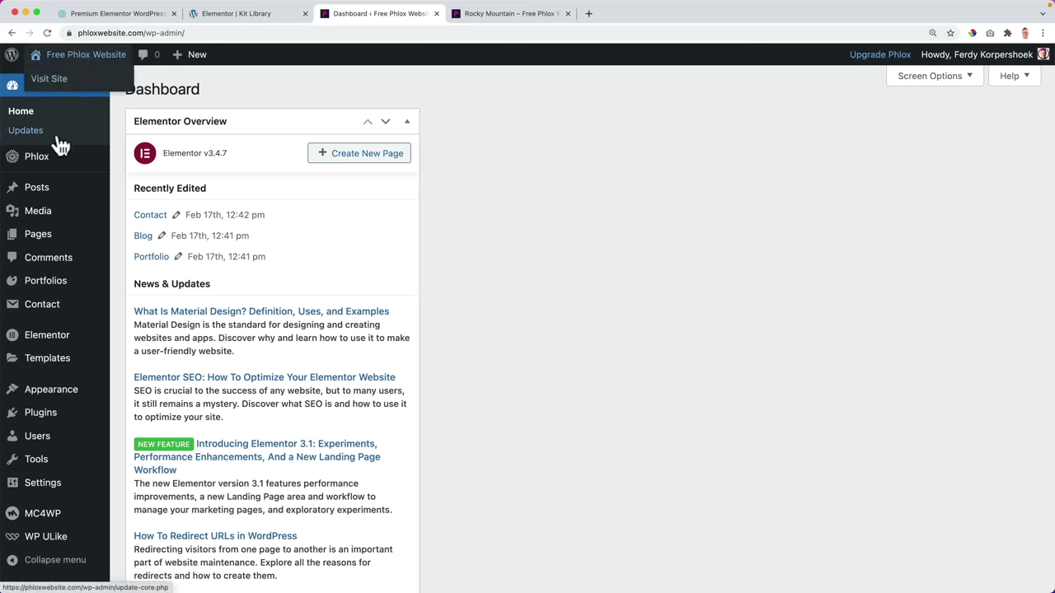
mouse_move(44, 159)
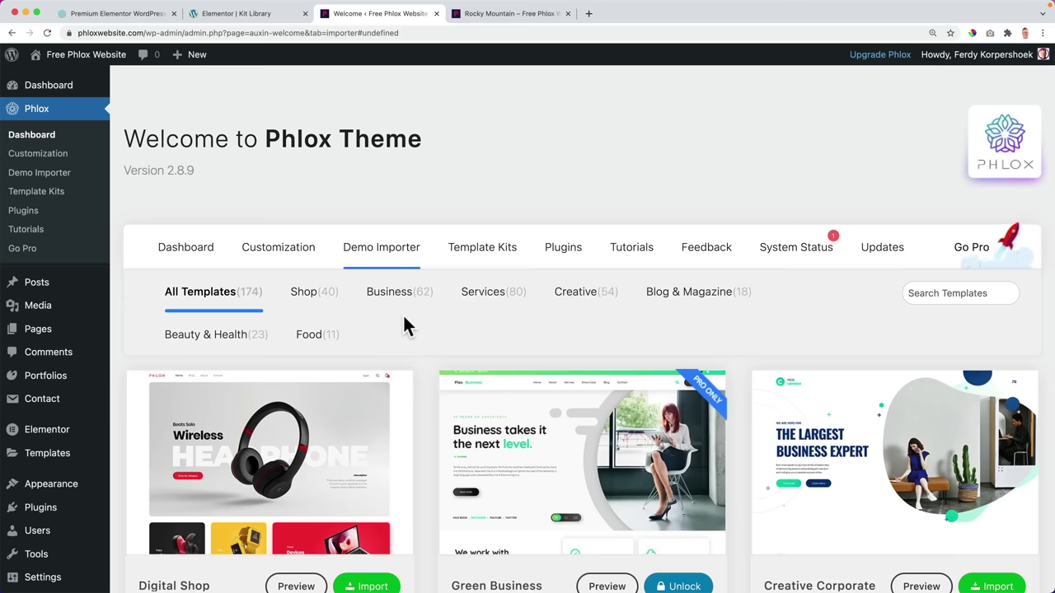
scroll(437, 321, "down", 5)
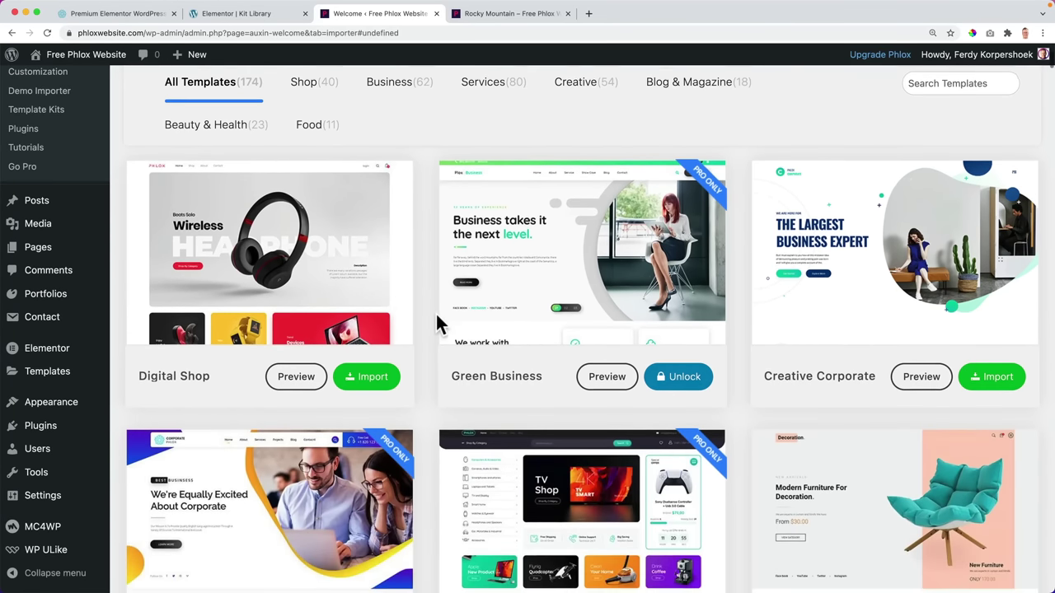
scroll(877, 261, "down", 5)
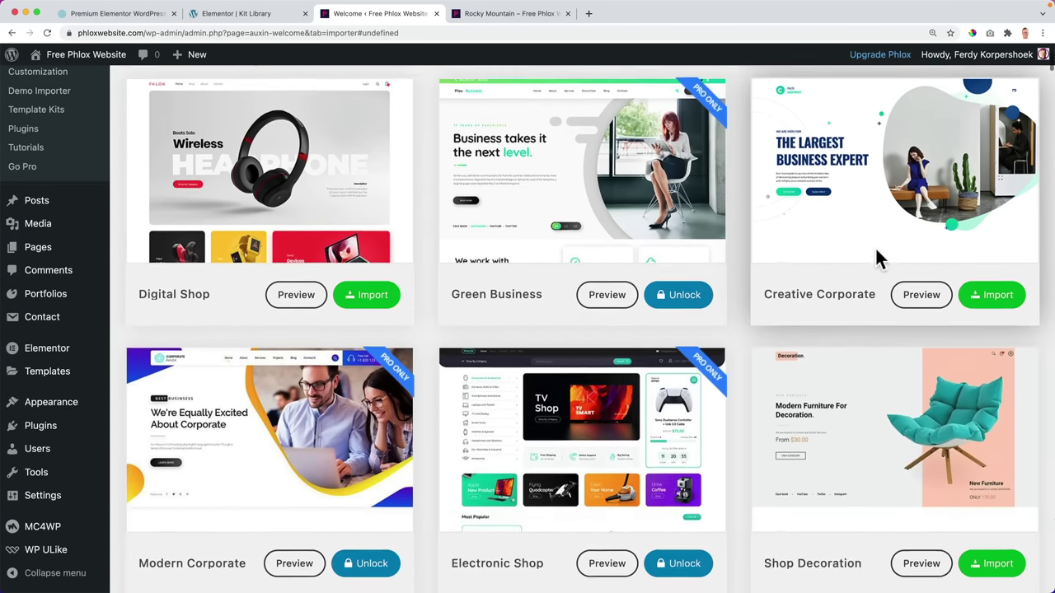
scroll(686, 280, "down", 6)
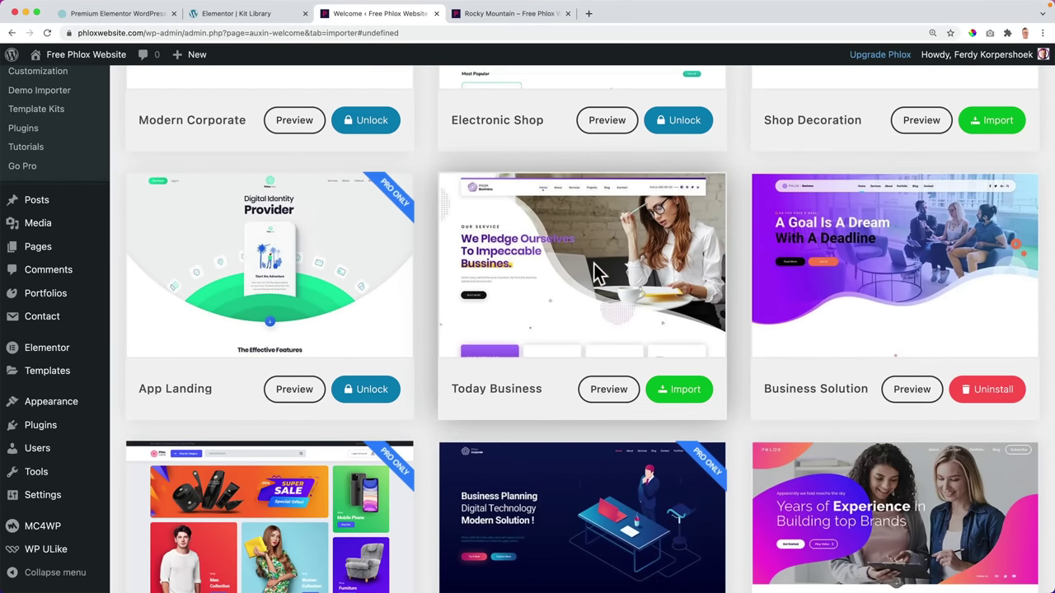
Preview the Today Business demo and examine its About page down to the project call-to-action and footer
left_click(607, 391)
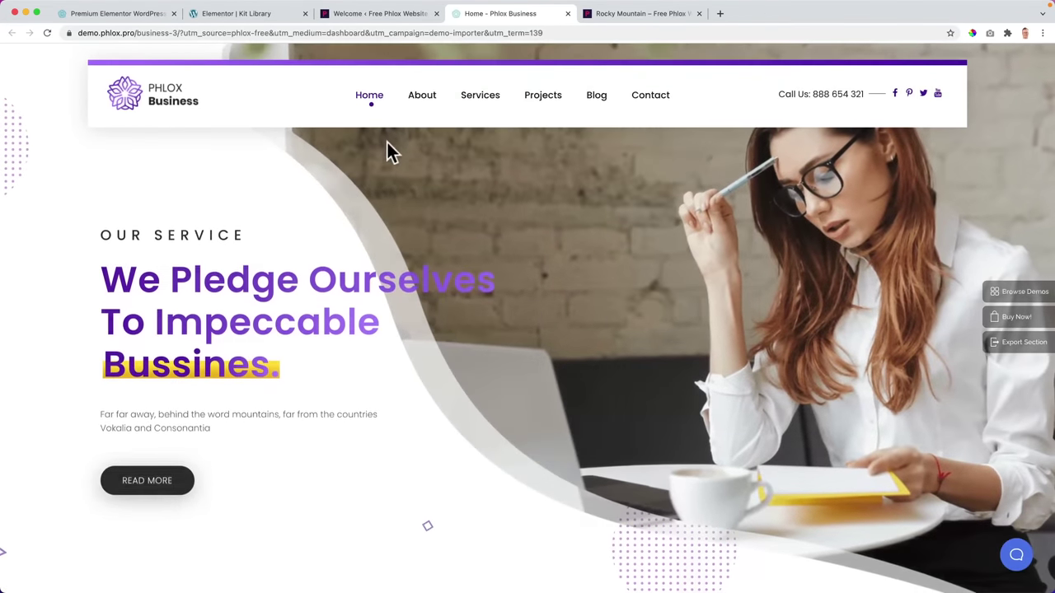
left_click(417, 99)
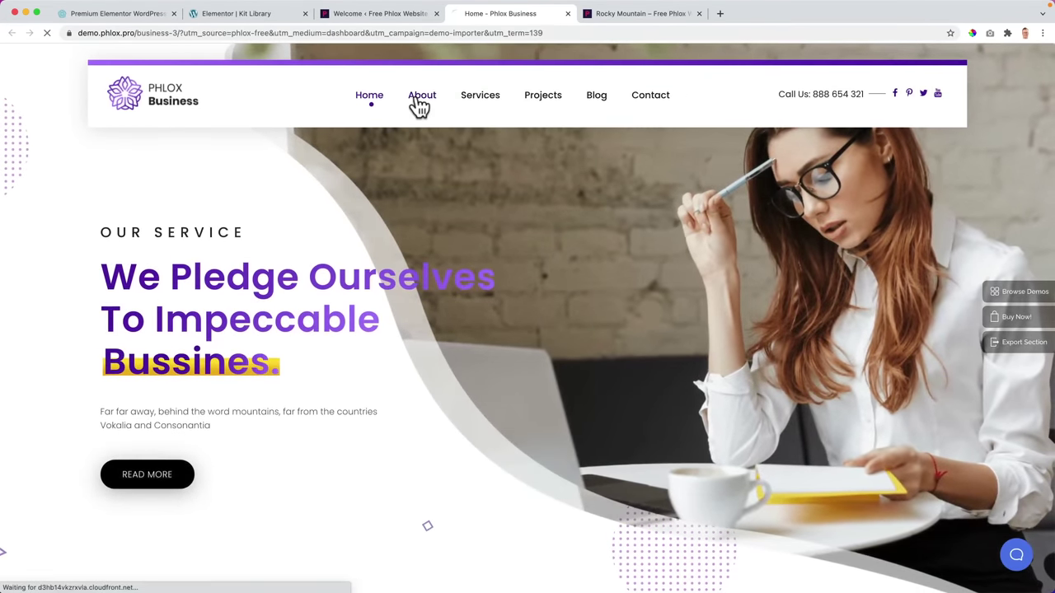
scroll(489, 251, "down", 10)
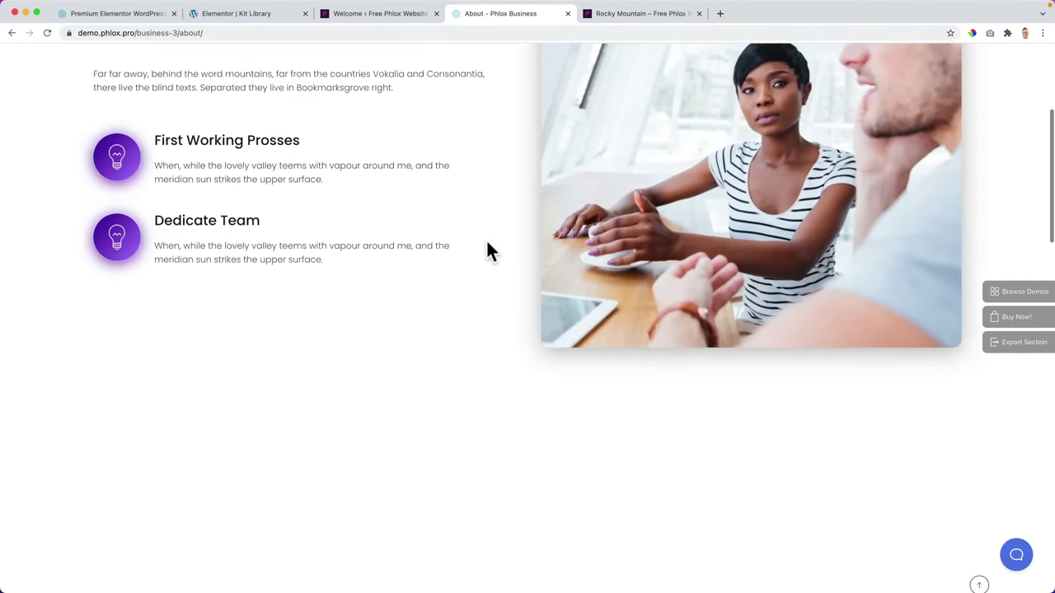
scroll(486, 241, "down", 15)
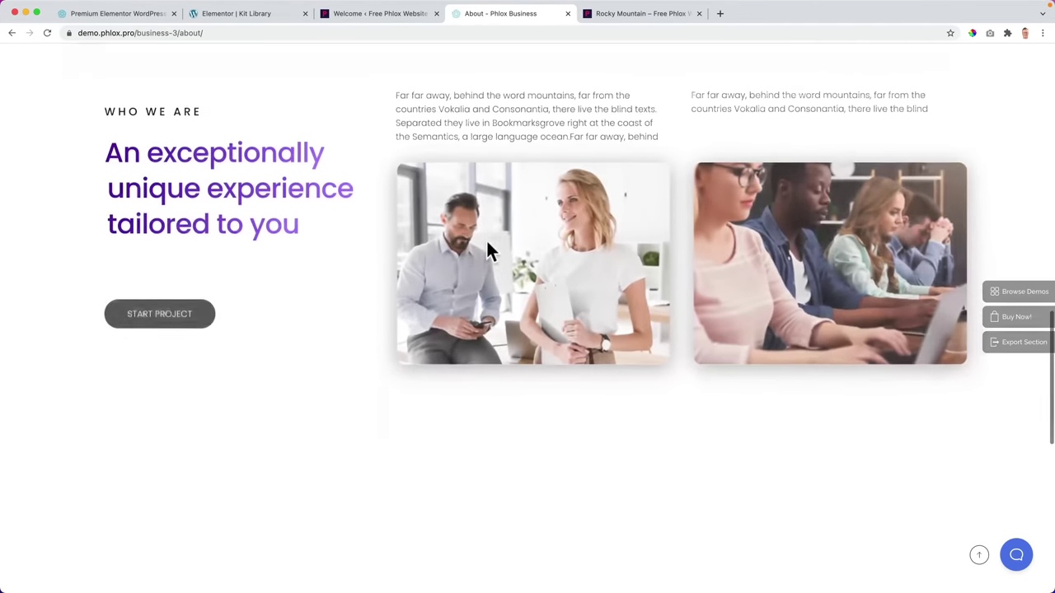
scroll(486, 241, "down", 3)
scroll(357, 223, "up", 3)
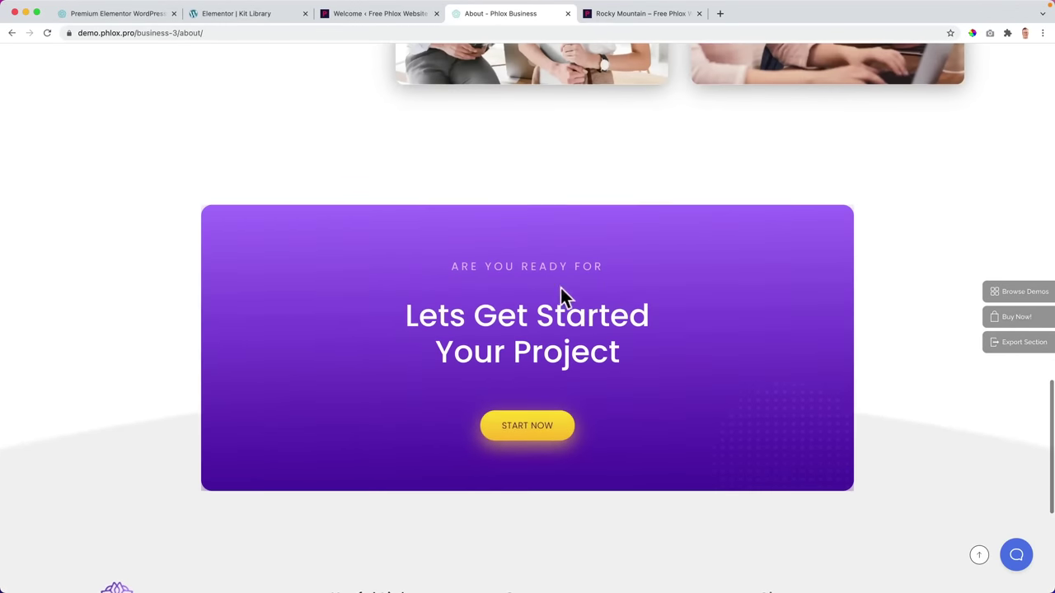
scroll(568, 329, "down", 5)
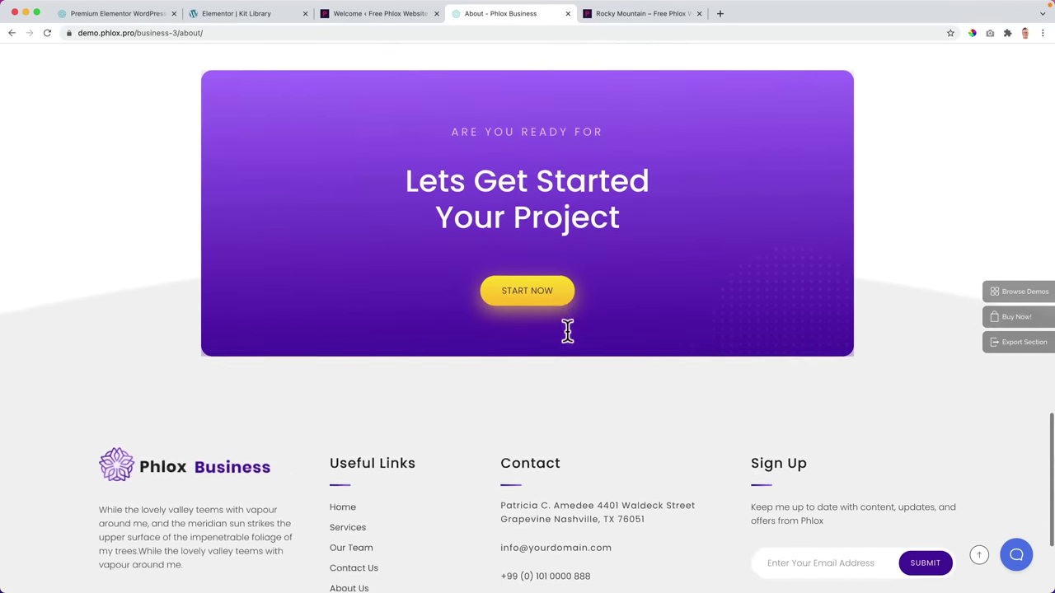
Close the demo's chat window, review the About page down to its footer again, and close the preview
left_click(370, 332)
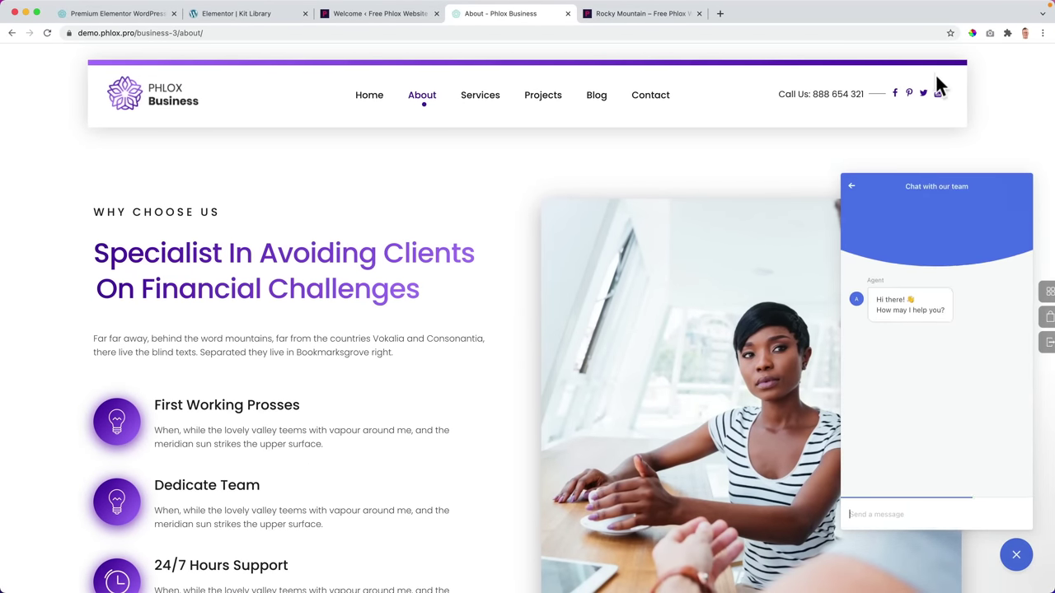
left_click(1013, 557)
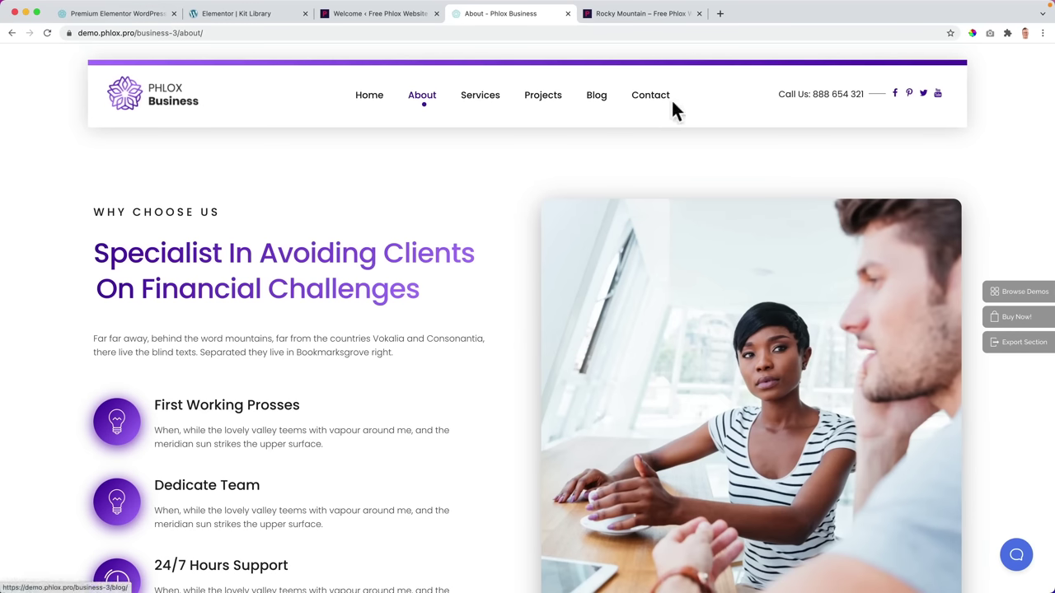
scroll(379, 264, "down", 20)
scroll(565, 393, "up", 20)
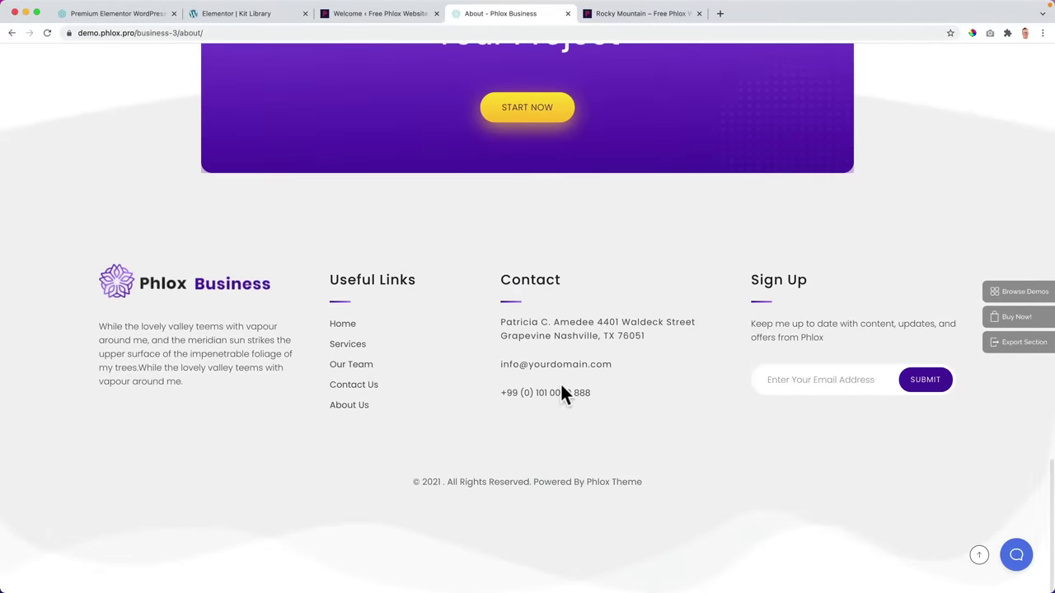
scroll(552, 379, "up", 5)
key("super+w")
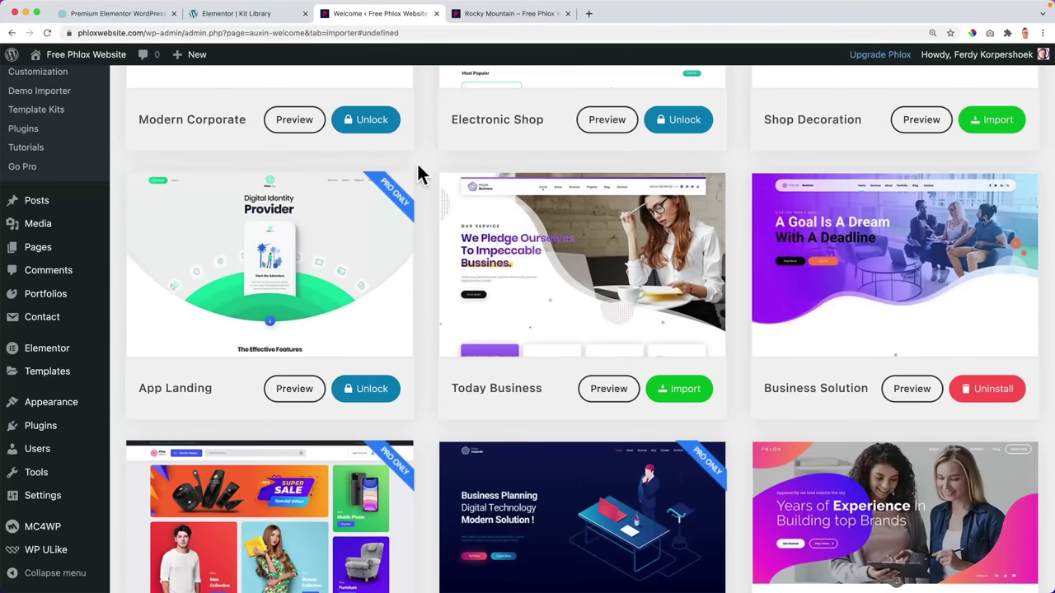
Browse more Phlox demo templates past Construction, Travel and Creative Portfolio, and return to the start of the list
scroll(416, 162, "down", 3)
scroll(418, 165, "down", 9)
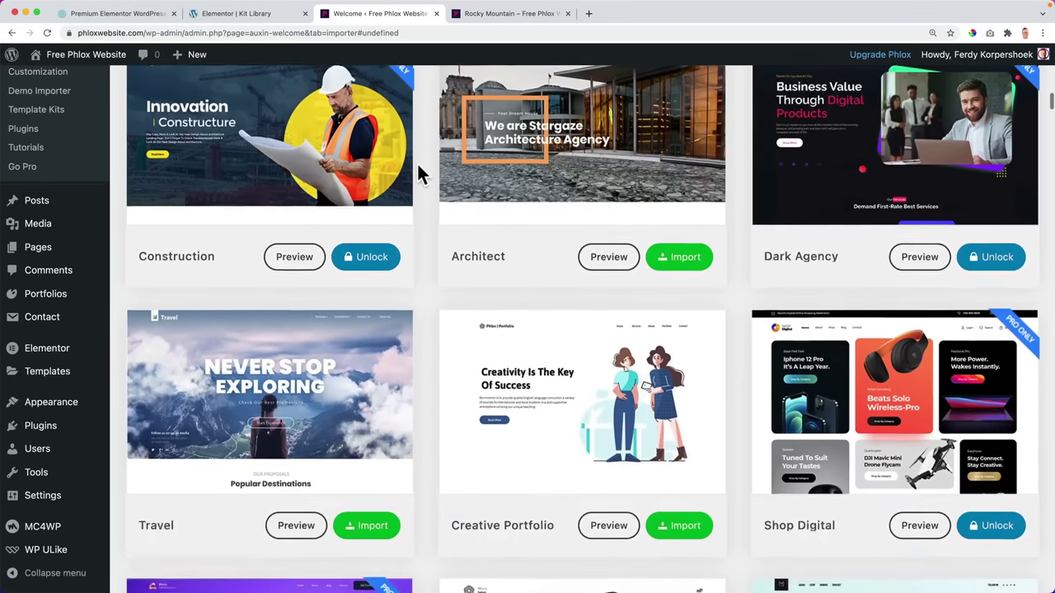
scroll(416, 162, "down", 10)
scroll(445, 99, "up", 20)
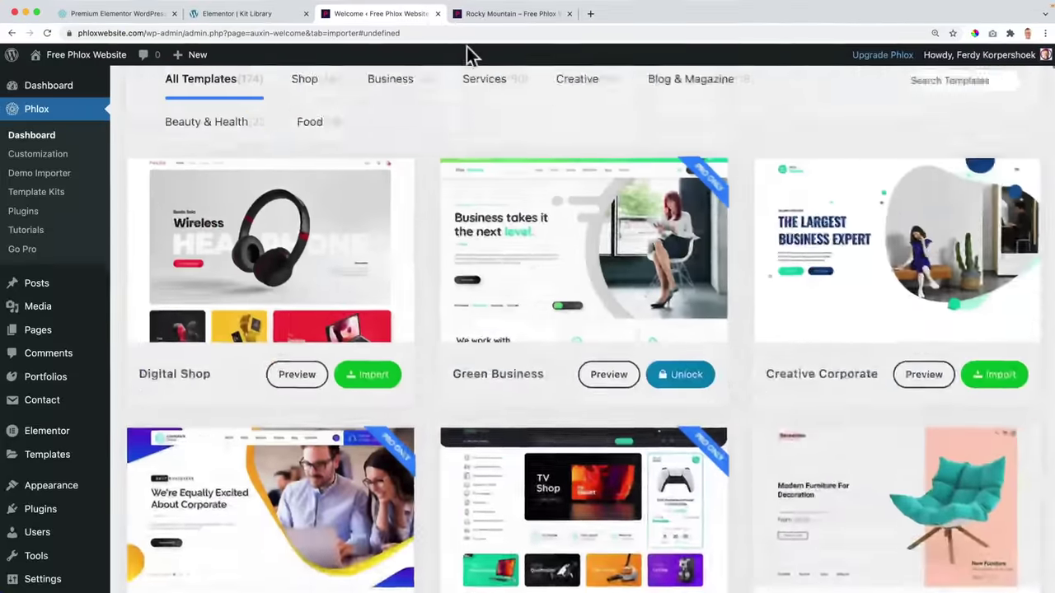
Open ferdykorp.com/phlox and examine the Phlox Pro theme's price, license terms and item details on ThemeForest
left_click(710, 73)
type("ferdykor")
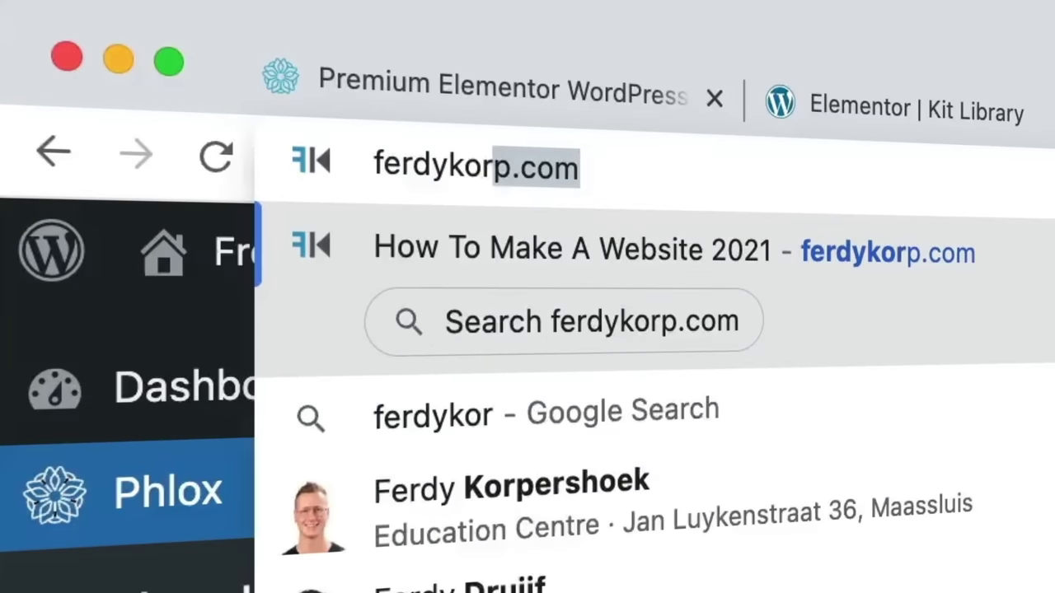
type("p.com/phlo")
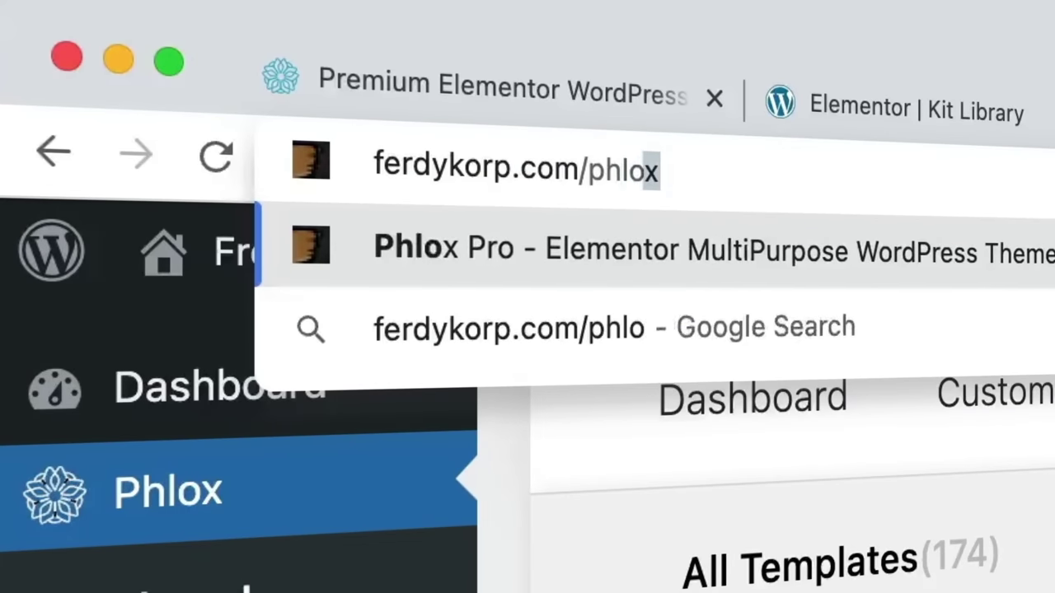
key("Return")
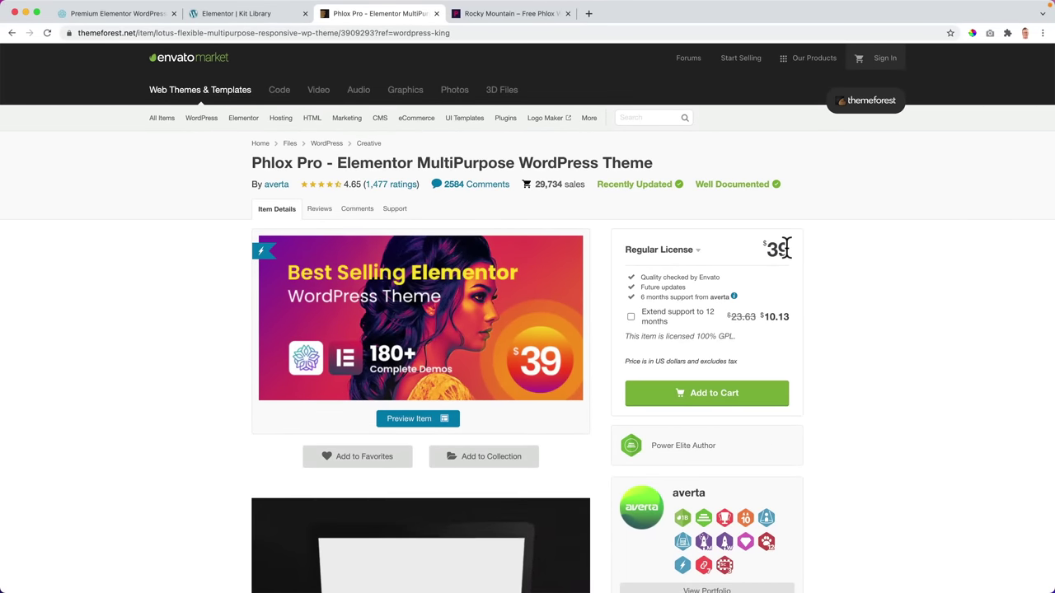
scroll(194, 268, "down", 5)
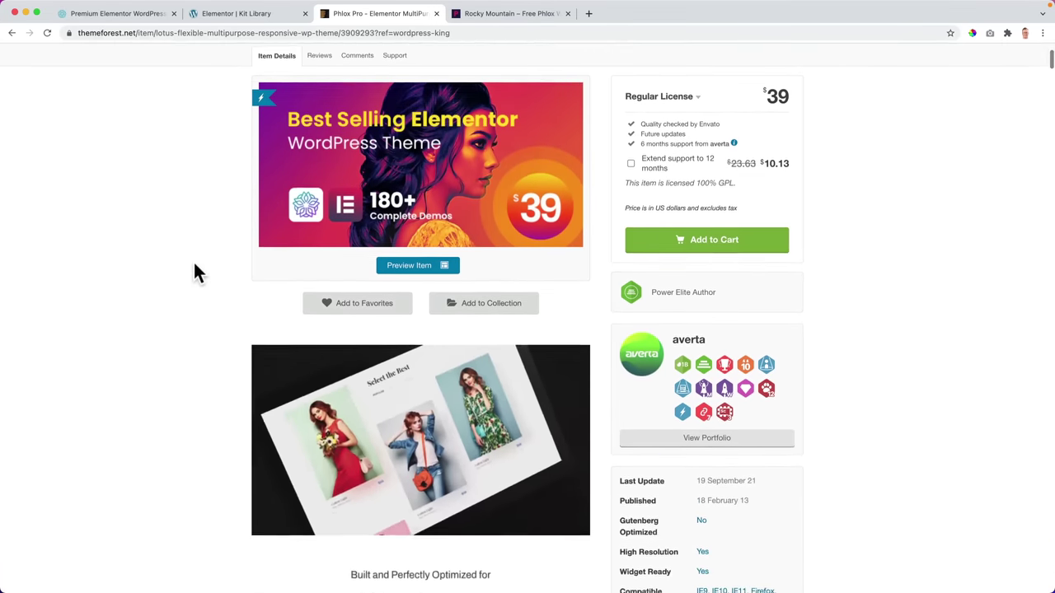
scroll(221, 259, "down", 8)
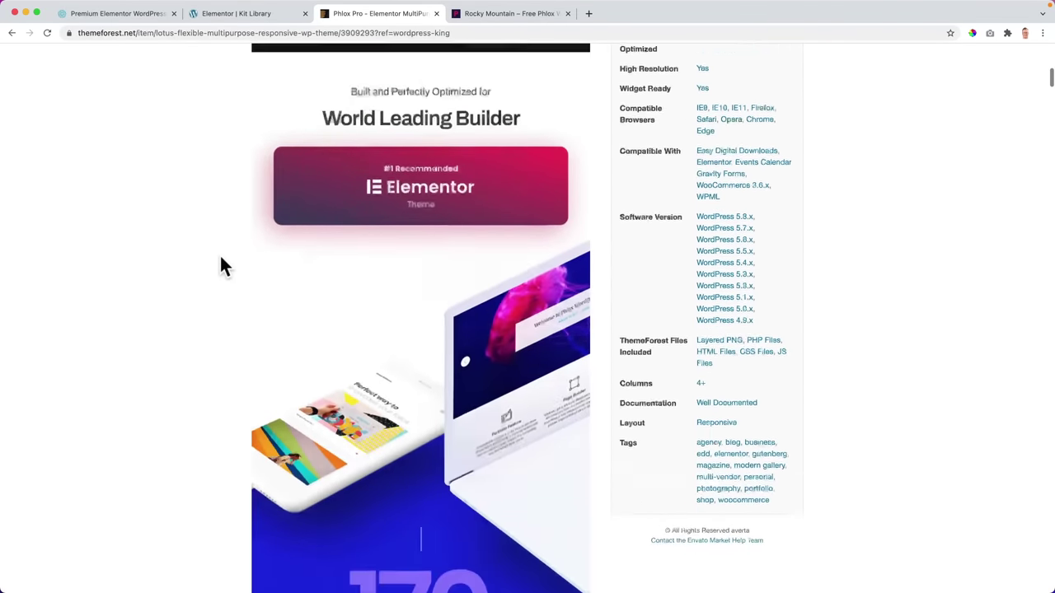
scroll(221, 260, "up", 15)
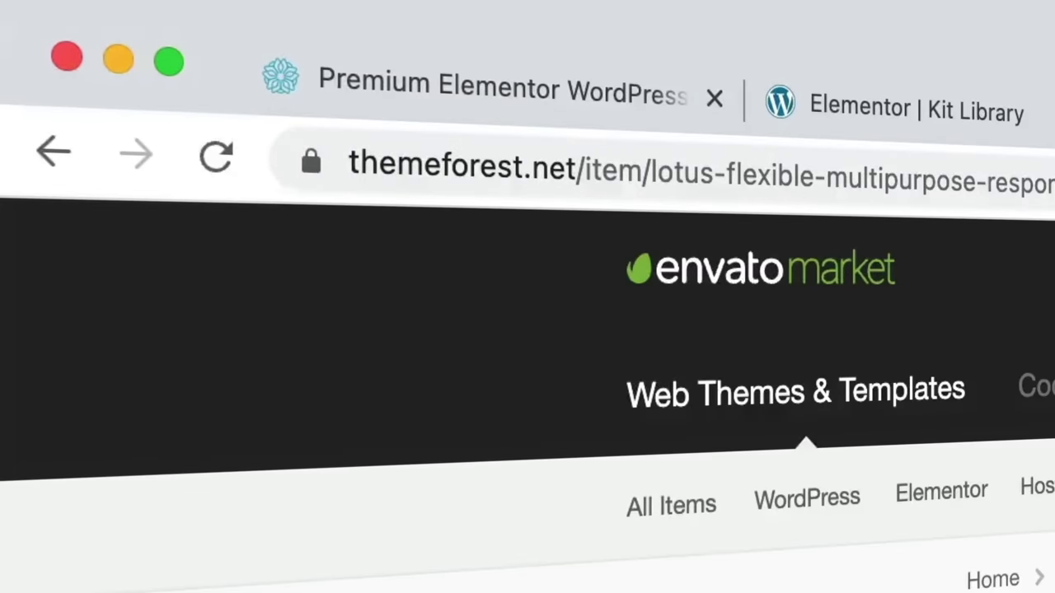
Open the Elementor website in a new browser tab through its ferdykorp.com link
left_click(307, 142)
key("BackSpace")
type("ferdykorp")
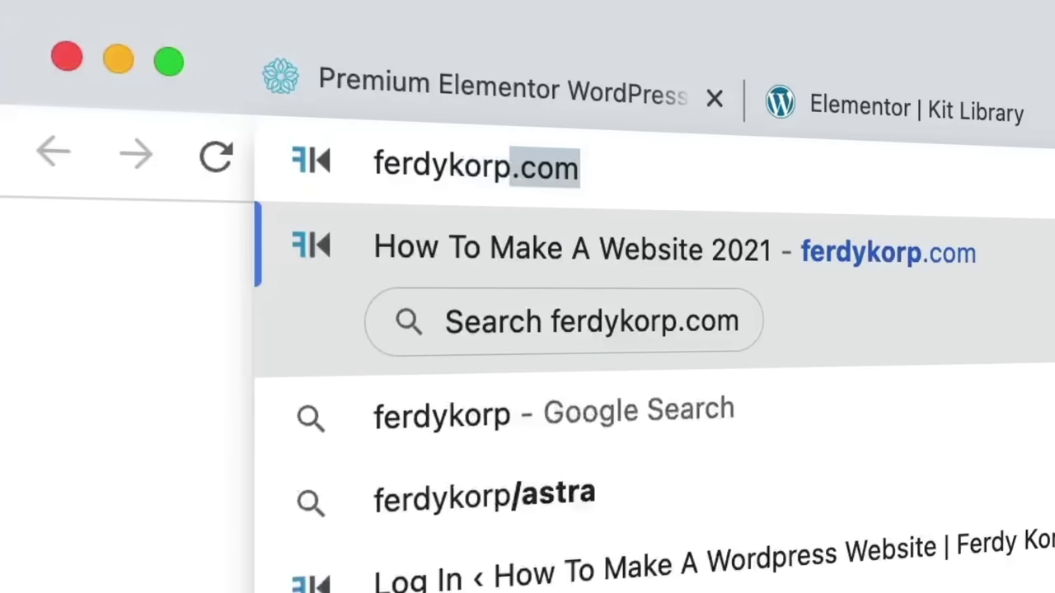
type(".com/element")
key("Return")
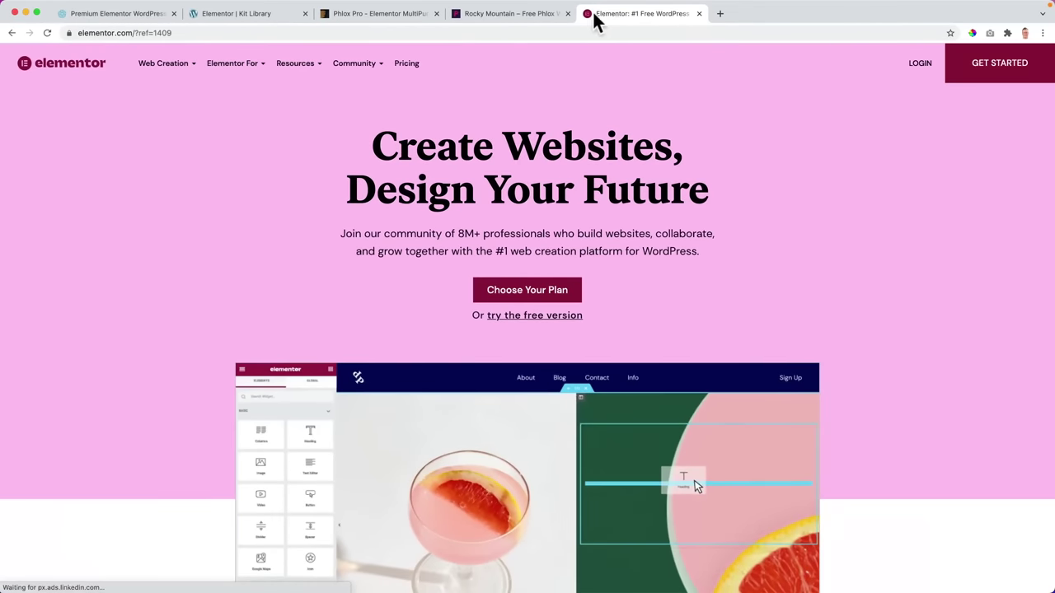
Open Elementor's pricing page and examine the yearly price of the Essential plan for one website
left_click(407, 69)
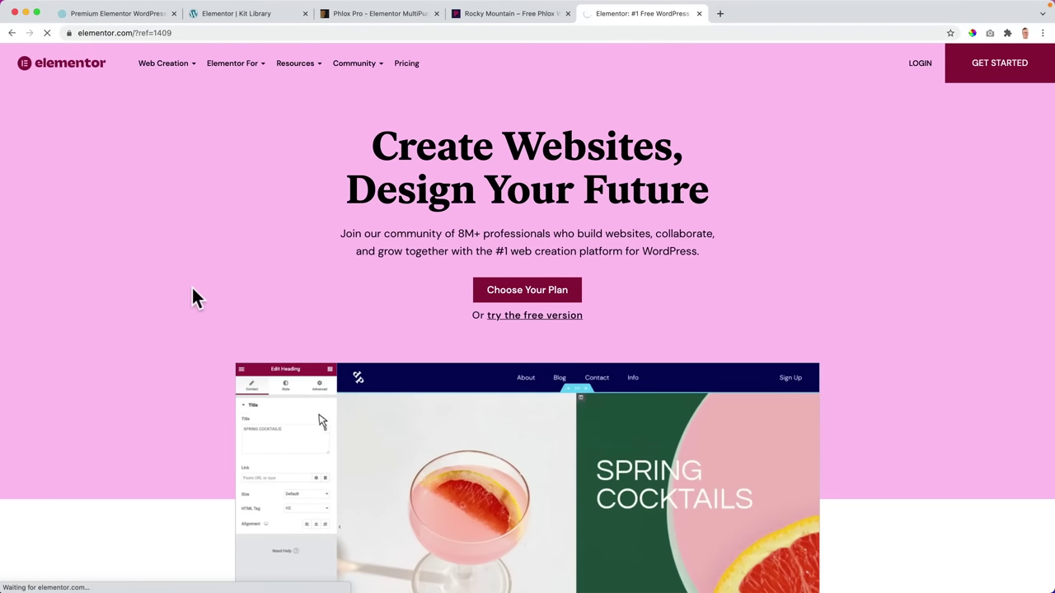
scroll(192, 290, "down", 7)
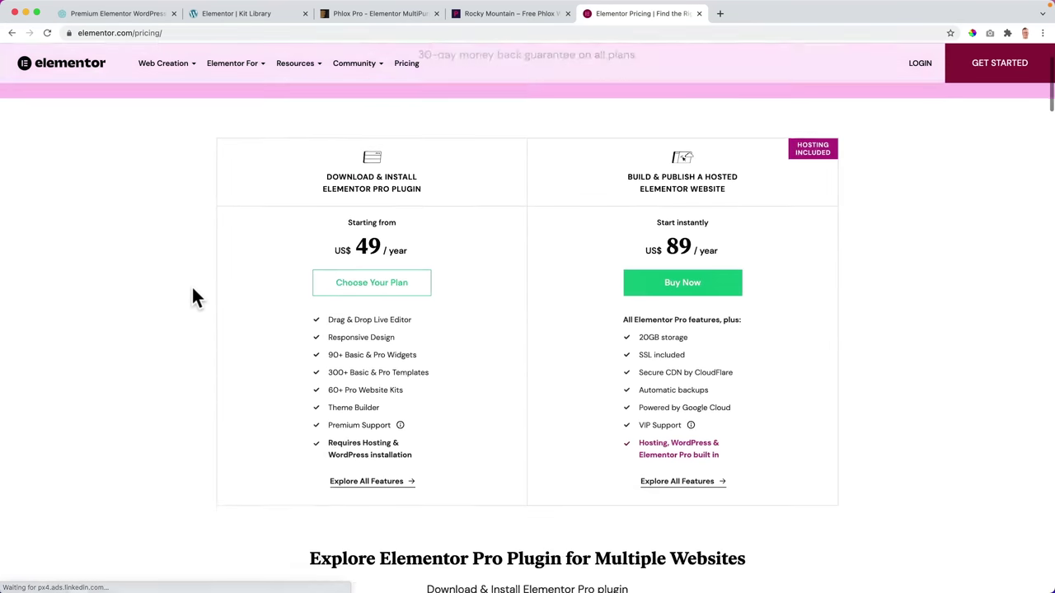
left_click_drag(245, 255, 268, 258)
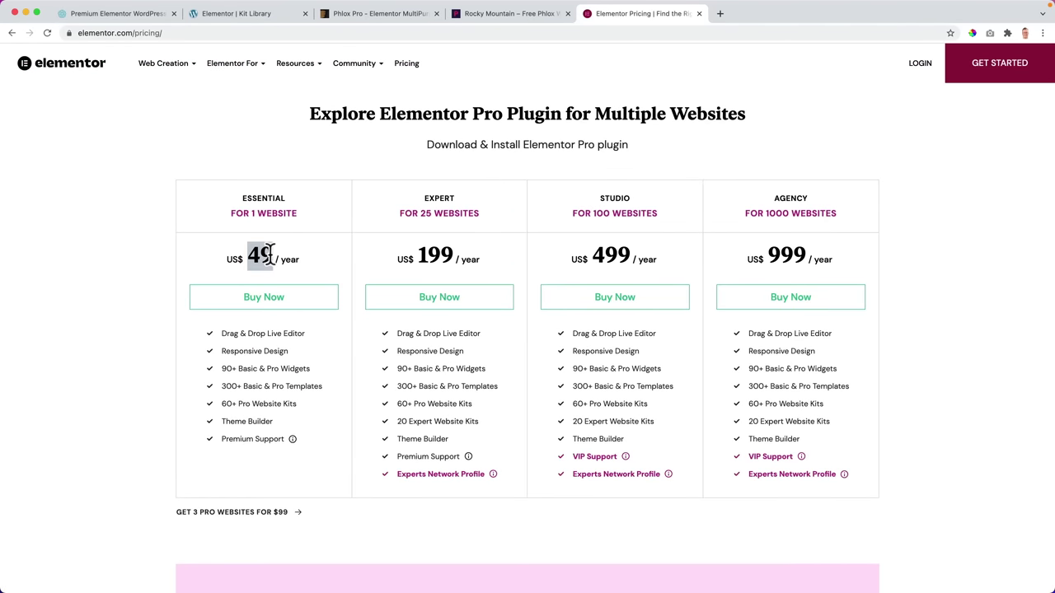
left_click(266, 256)
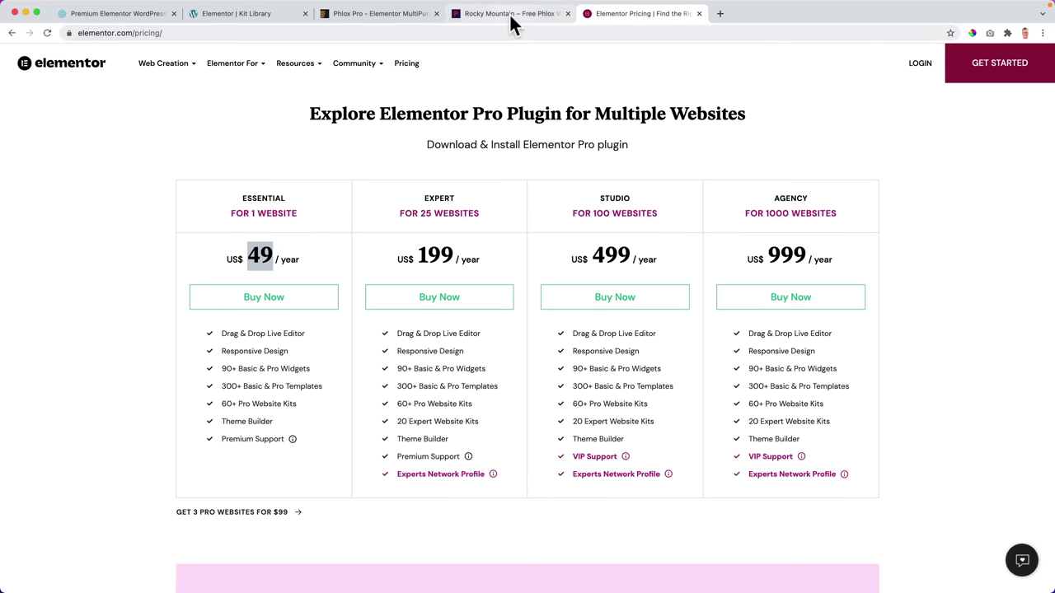
Return to the Phlox Pro listing on ThemeForest and review its license price, support terms and theme description
left_click(370, 16)
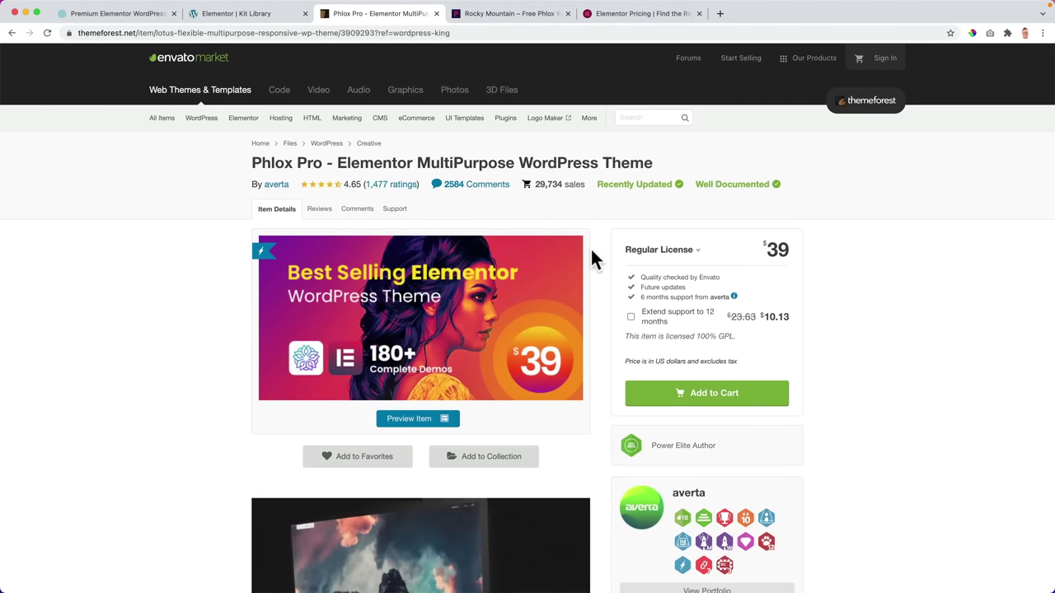
scroll(590, 247, "down", 3)
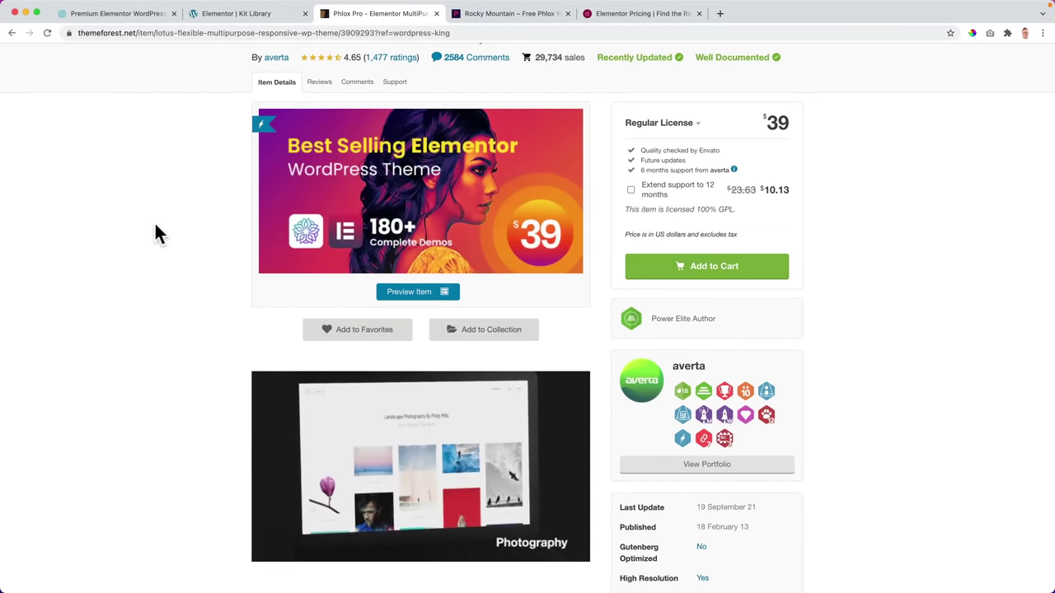
scroll(154, 221, "up", 3)
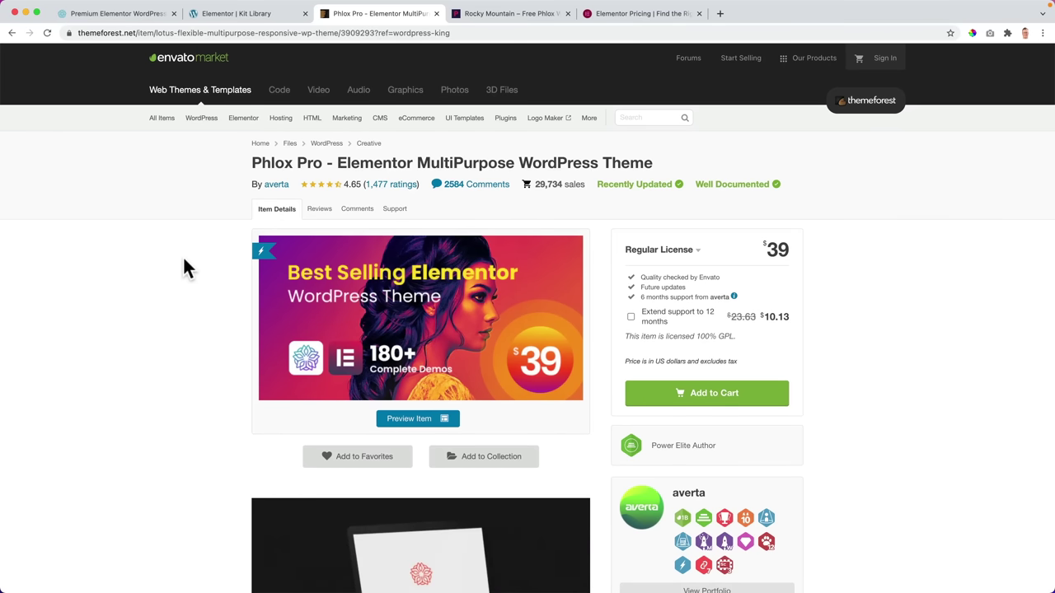
scroll(184, 259, "down", 7)
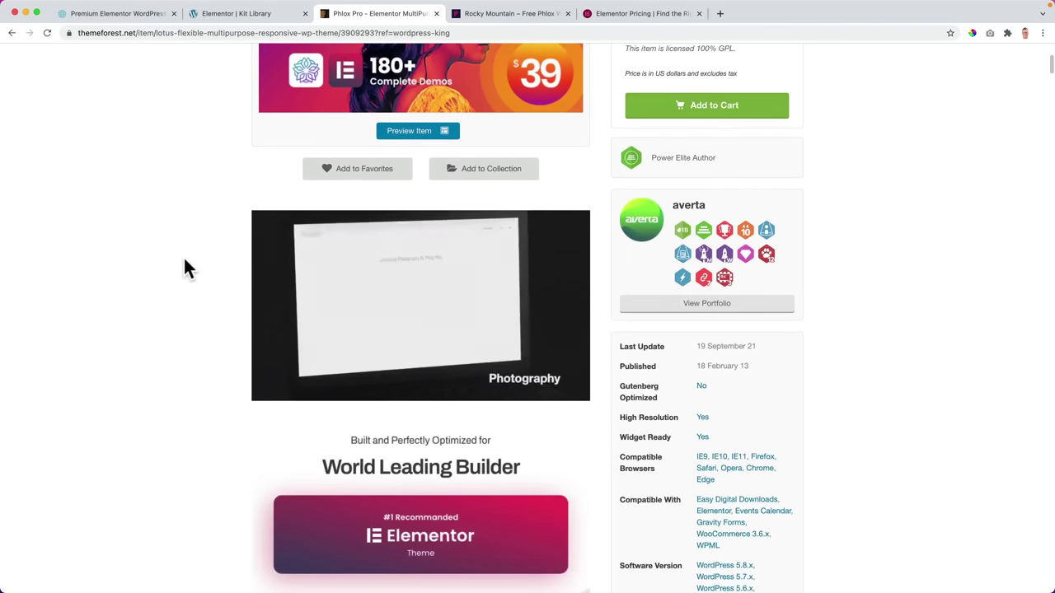
scroll(183, 258, "down", 4)
scroll(185, 268, "down", 5)
scroll(185, 268, "up", 15)
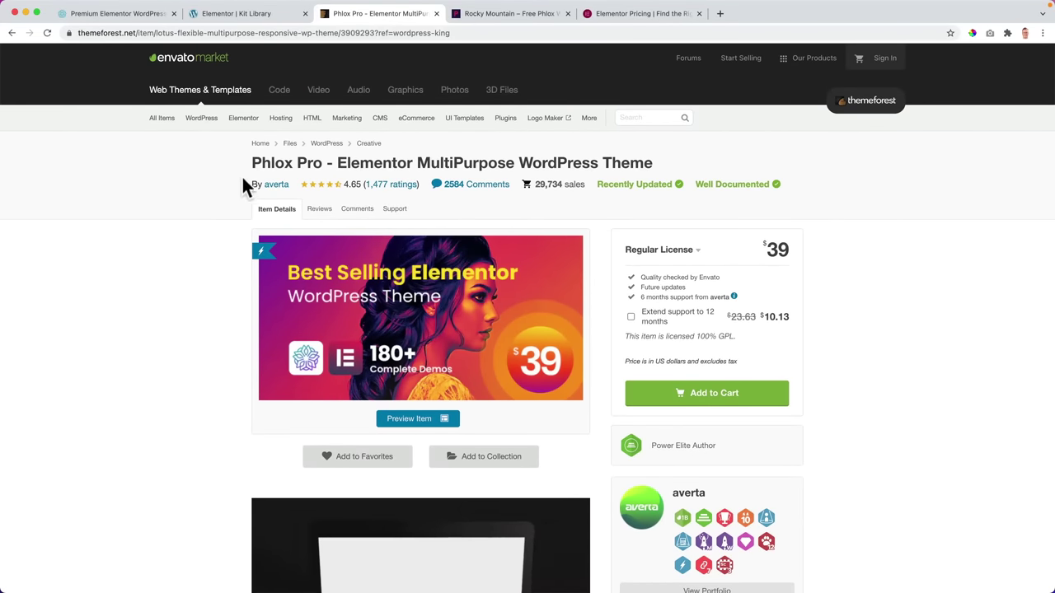
left_click(594, 162)
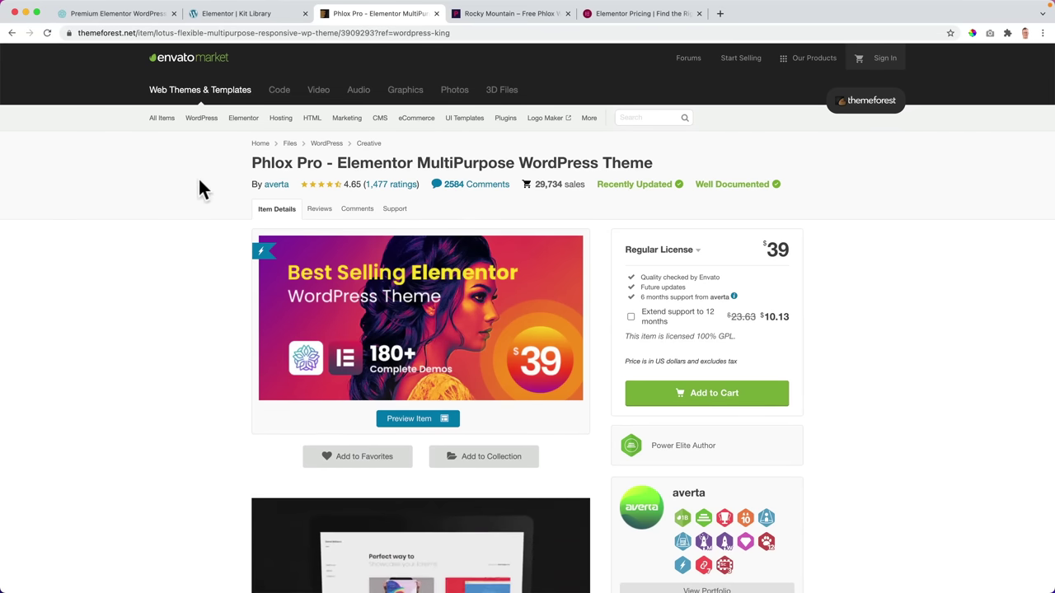
Switch to the webshop's Rocky Mountain product page and review it down to the related products and footer
left_click(509, 14)
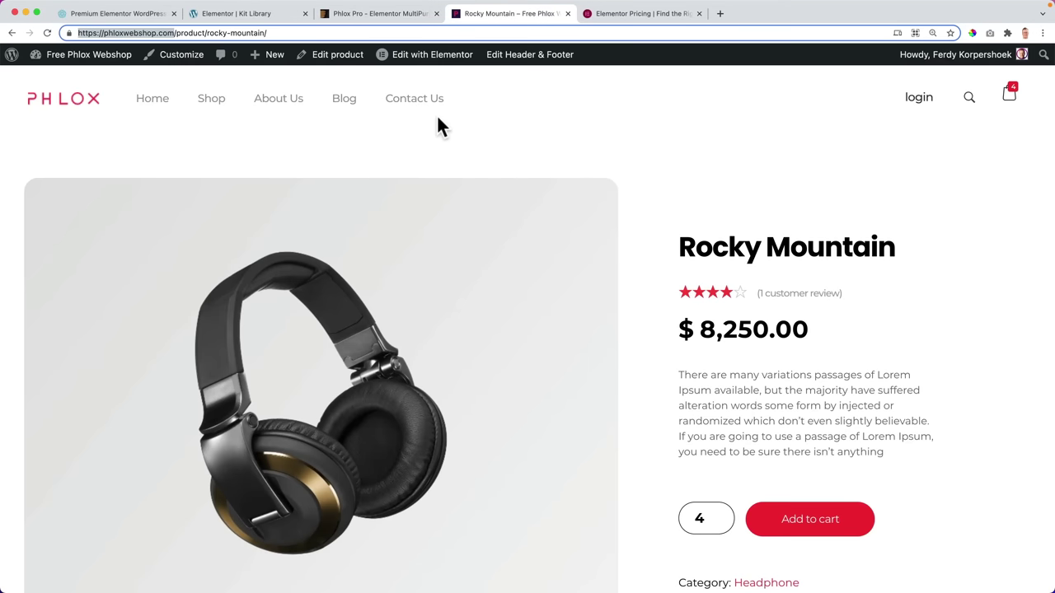
scroll(640, 164, "down", 15)
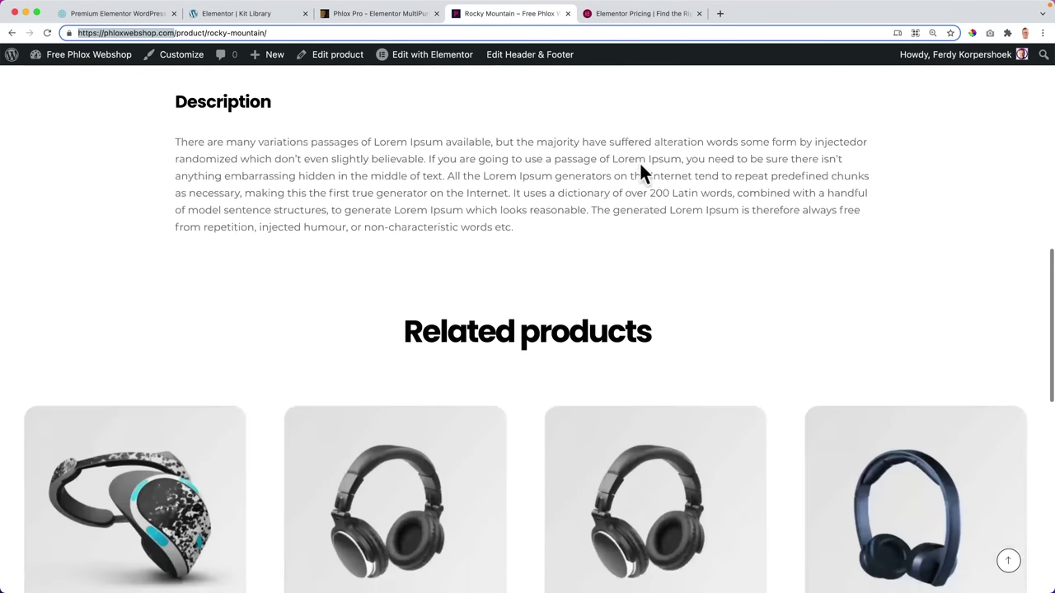
scroll(542, 177, "down", 10)
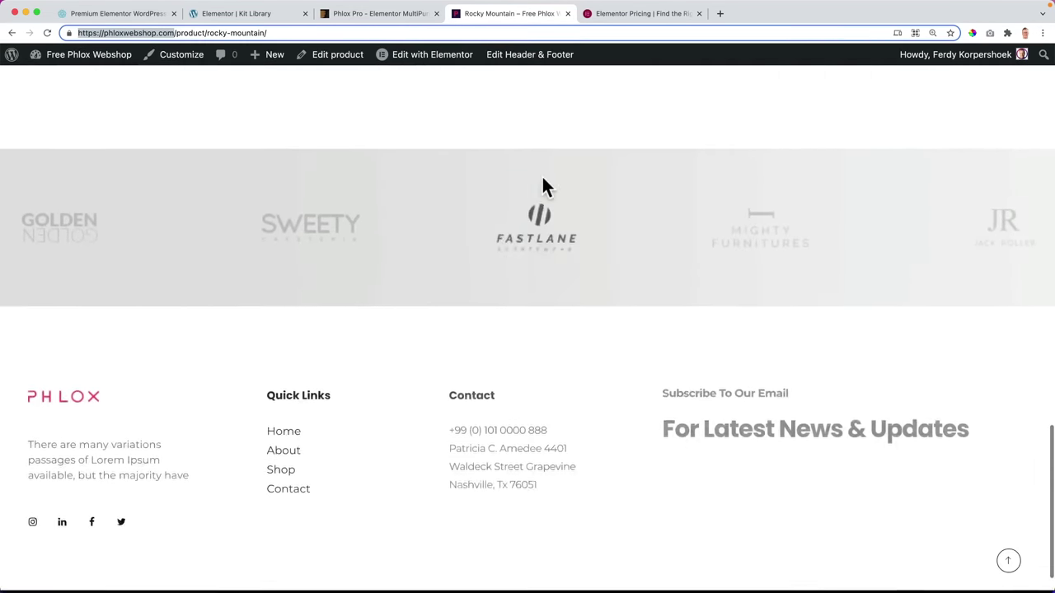
scroll(542, 177, "up", 20)
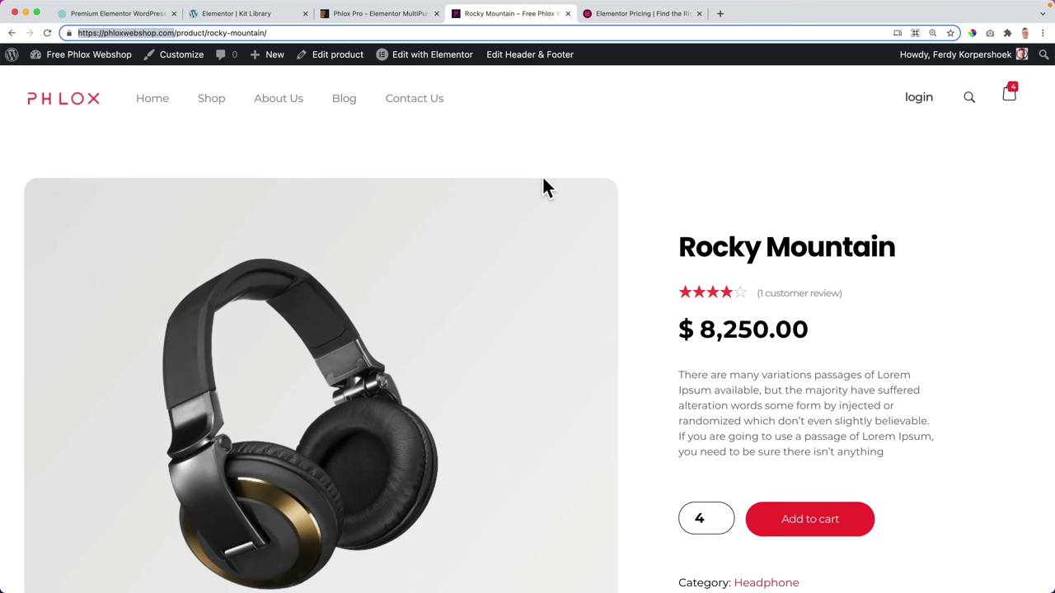
left_click(569, 154)
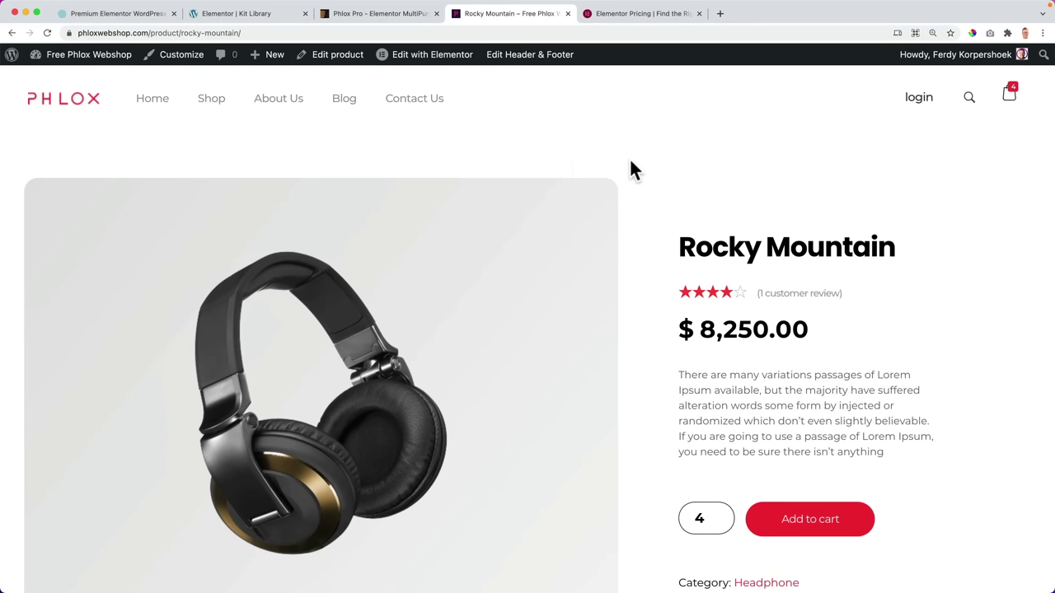
scroll(631, 163, "down", 5)
scroll(629, 158, "down", 15)
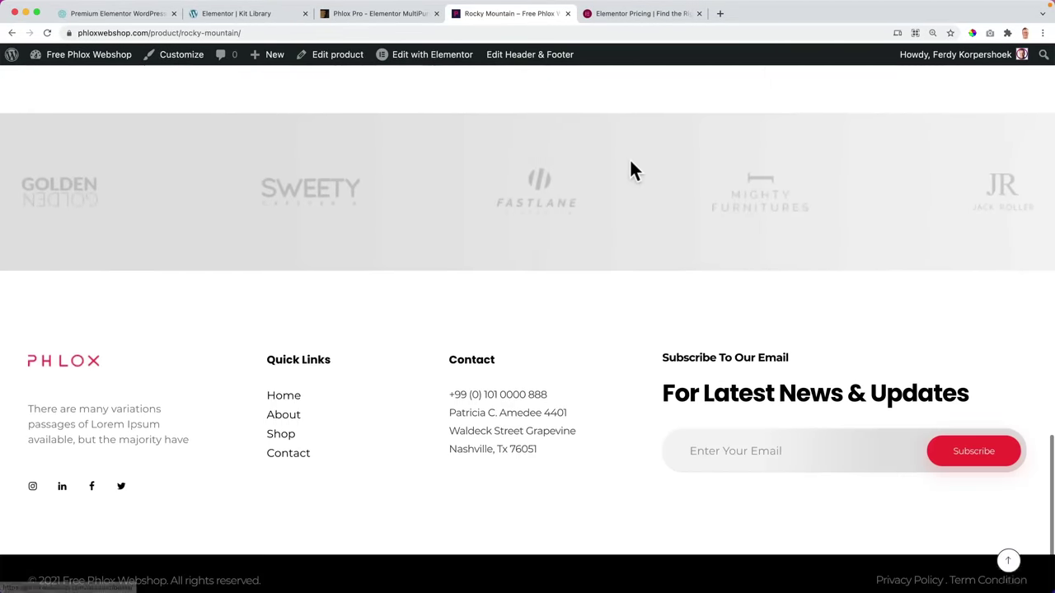
scroll(630, 159, "up", 10)
scroll(629, 173, "up", 10)
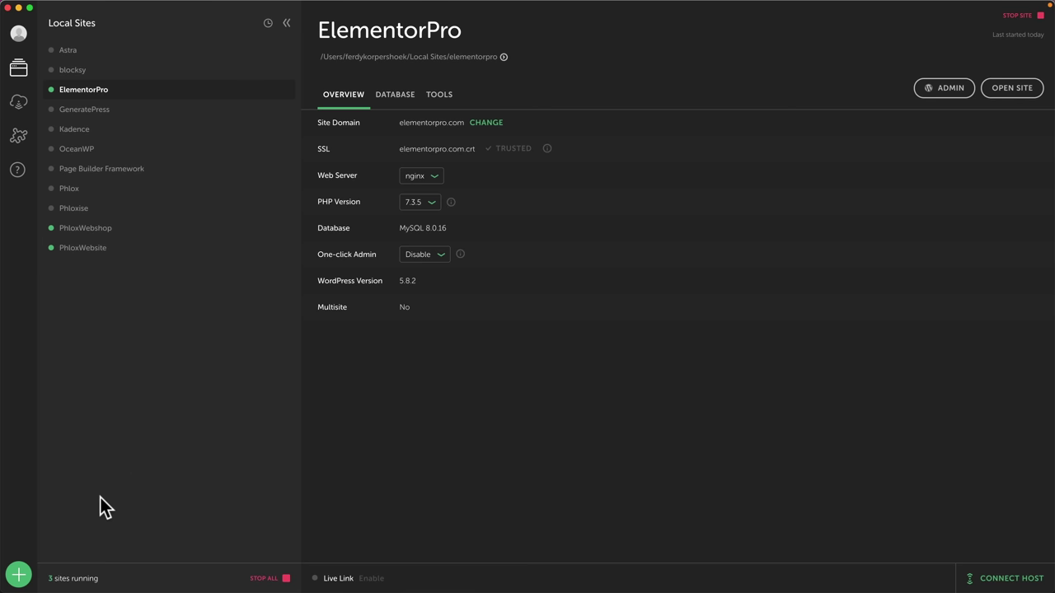
Switch to Local and create a new WordPress site named PhloxTest
left_click(27, 568)
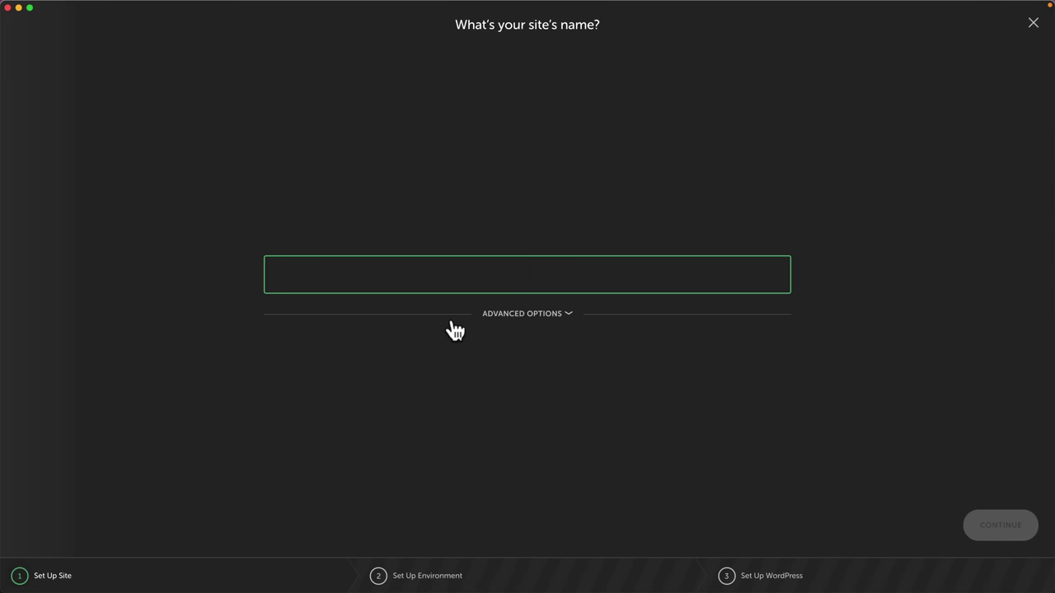
type("PhloxTes")
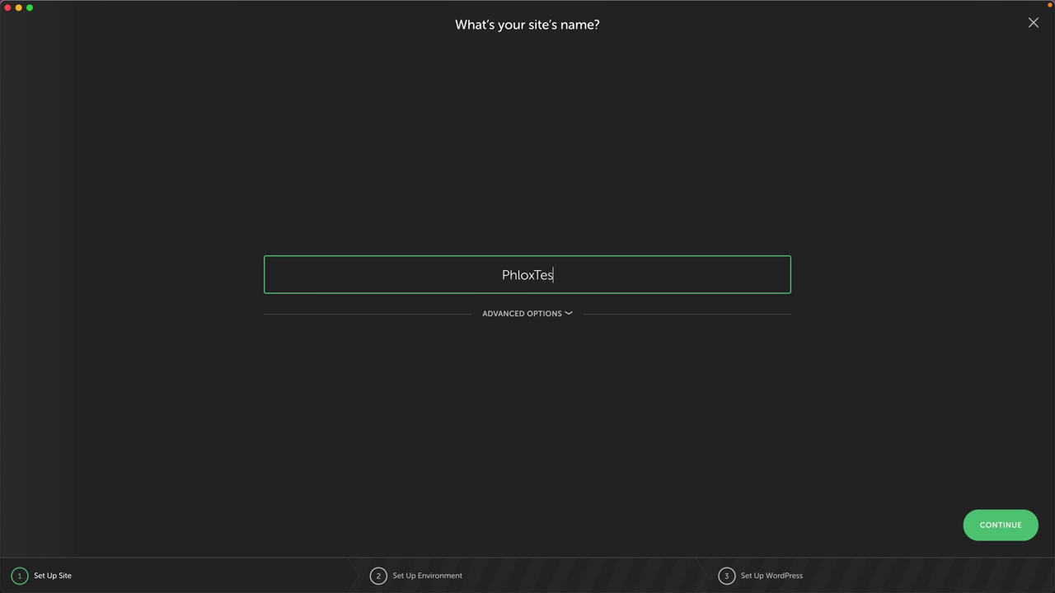
type("t")
left_click(528, 313)
left_click(960, 528)
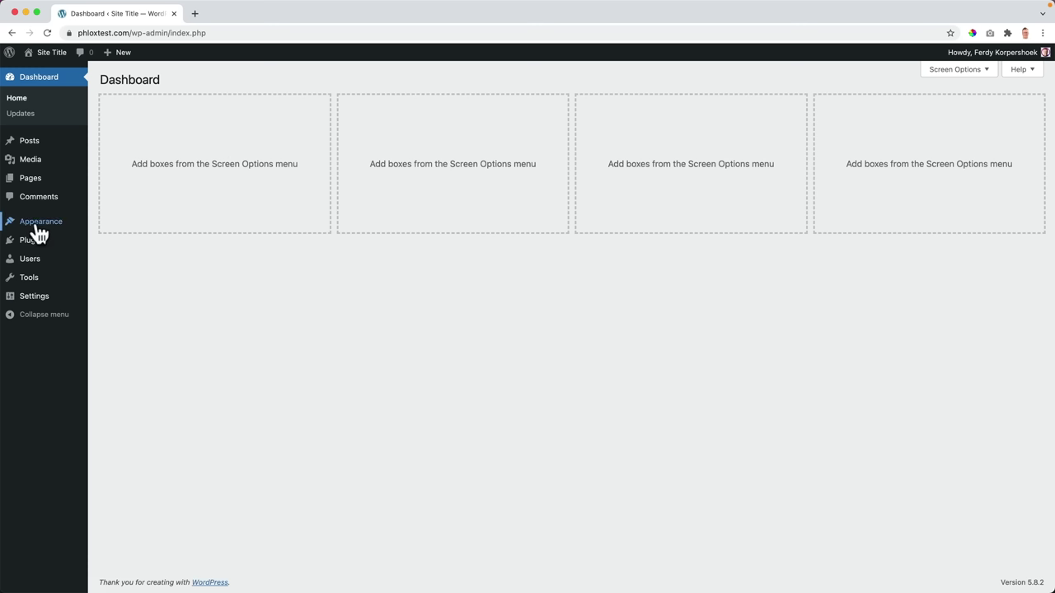
Search the WordPress theme directory for "phlox" on the new test site, then install and activate the Phlox theme
mouse_move(38, 229)
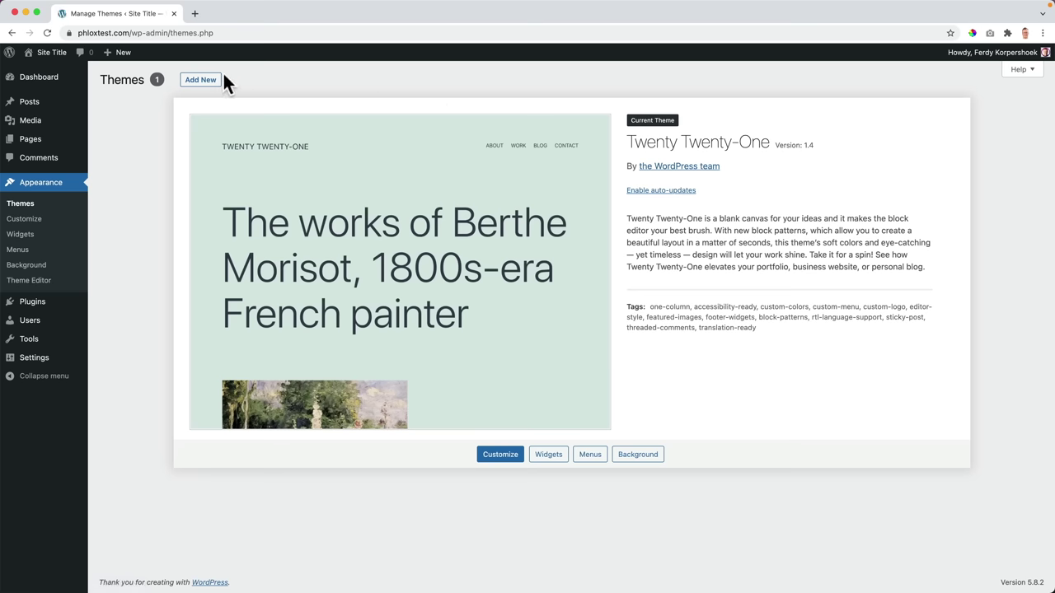
left_click(208, 76)
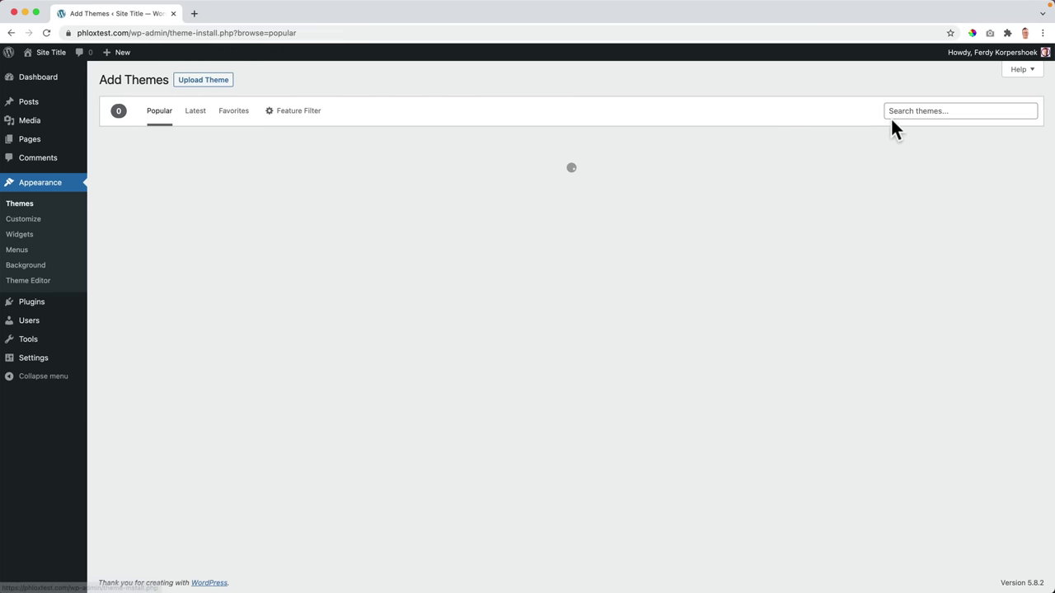
left_click(898, 113)
type("phlox")
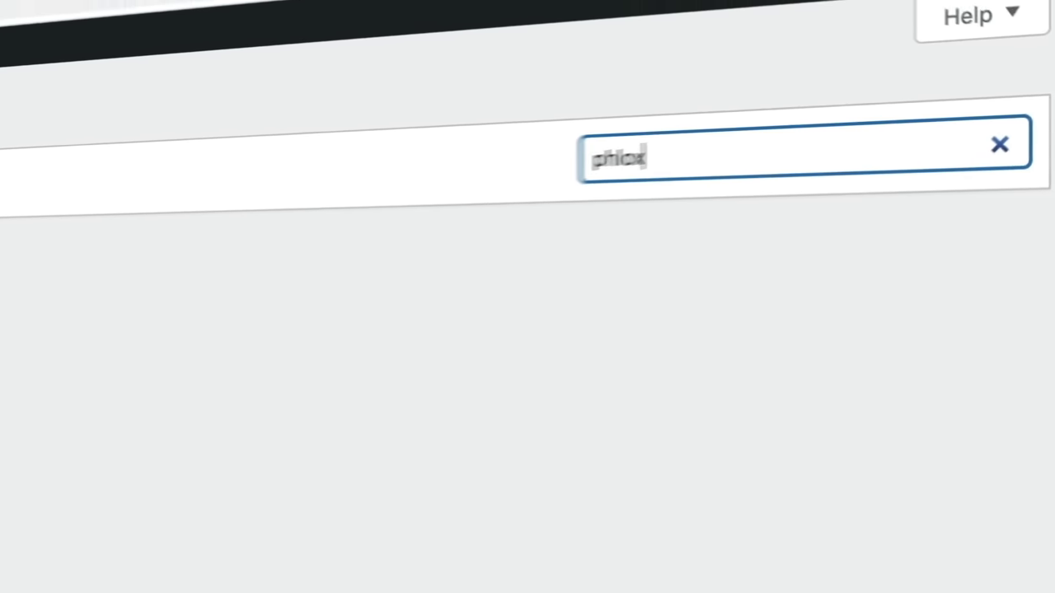
left_click(241, 318)
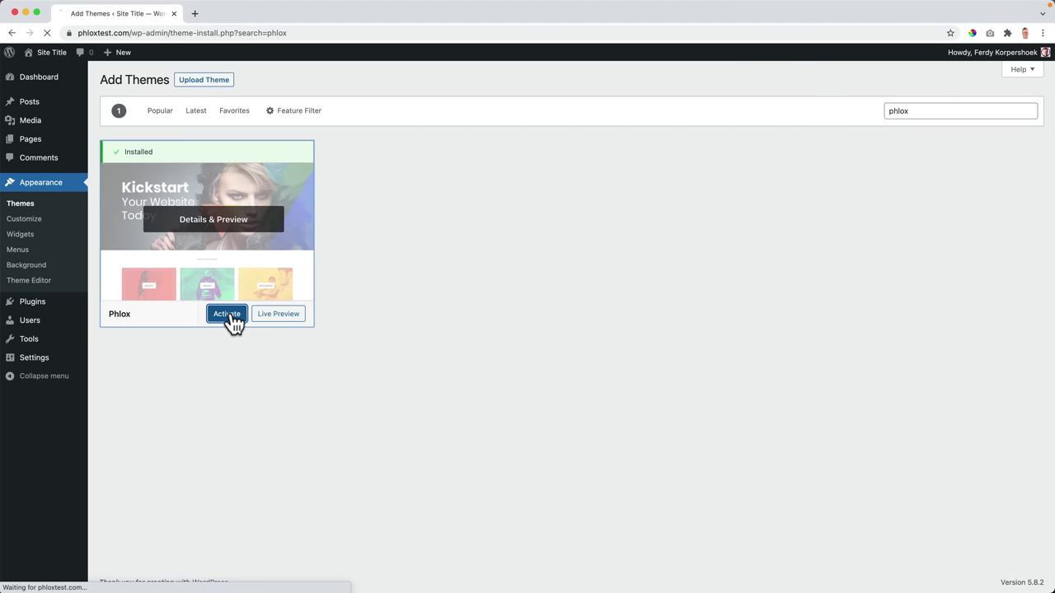
left_click(232, 316)
Install the core plugins Phlox recommends and open the theme's demo importer with the page enlarged to 125%
left_click(211, 196)
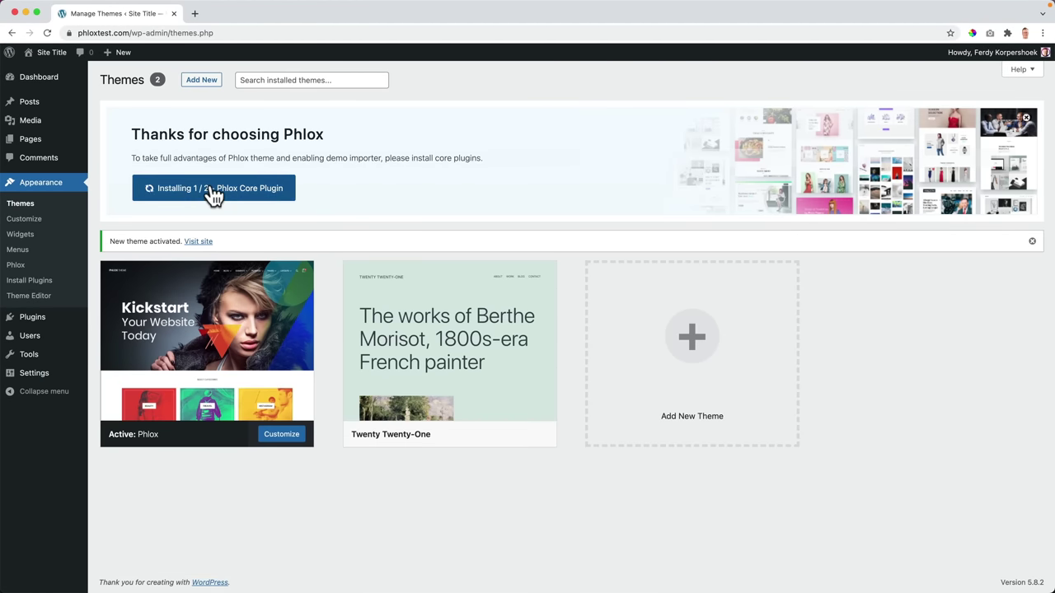
key("super+equal")
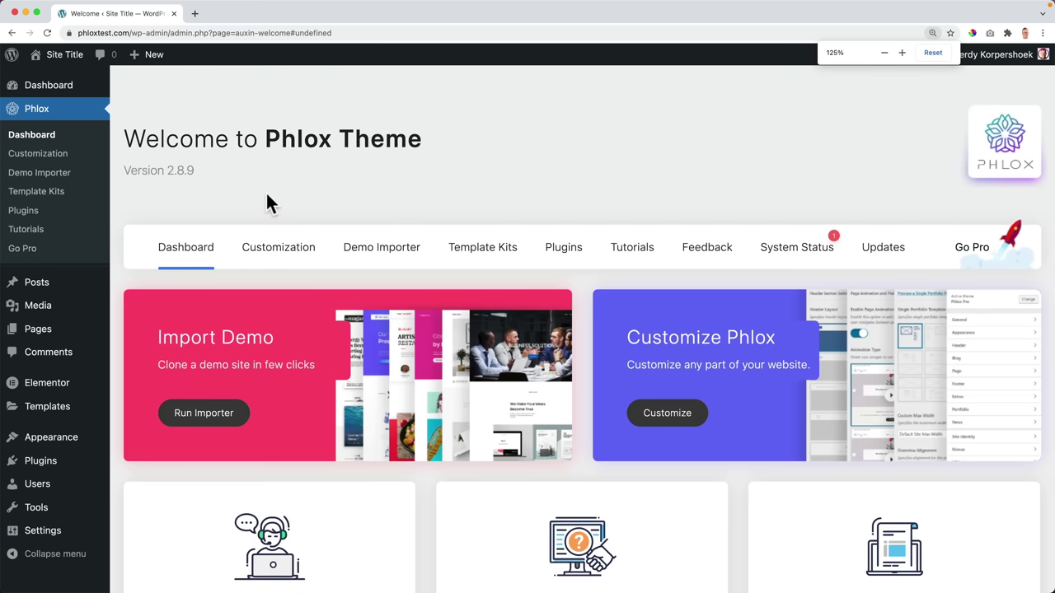
scroll(266, 203, "down", 3)
left_click(207, 322)
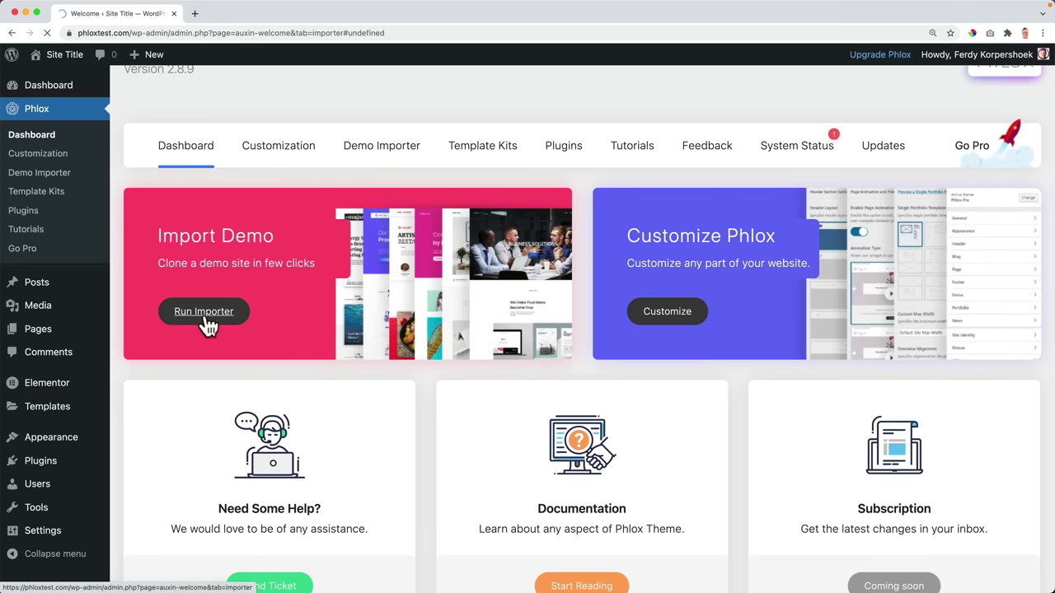
Import the free Creative Corporate demo from the Phlox template list and open the imported site in a new tab
scroll(464, 318, "down", 4)
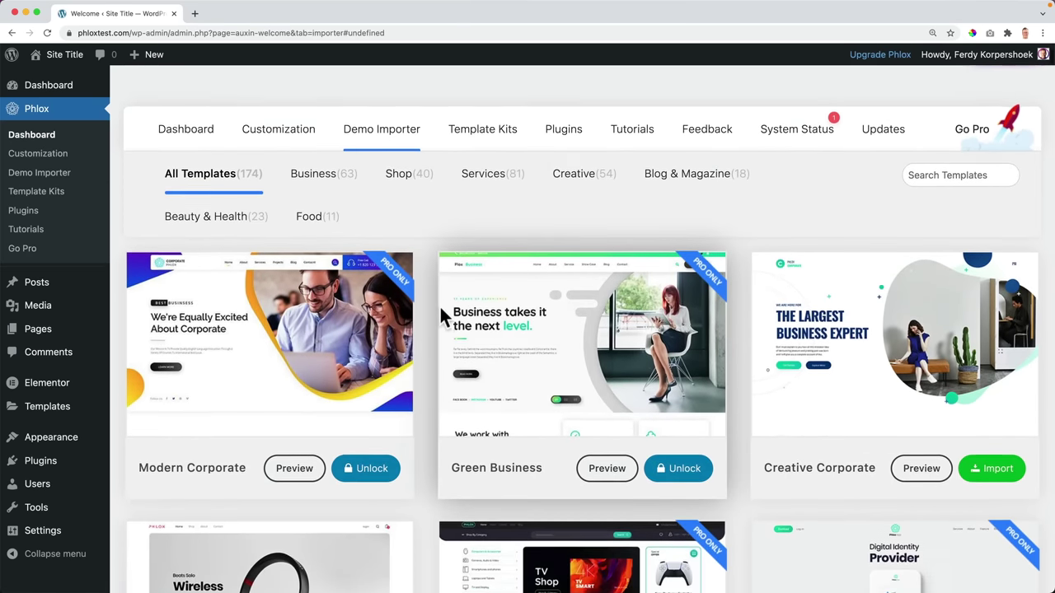
scroll(439, 305, "down", 5)
left_click(1007, 320)
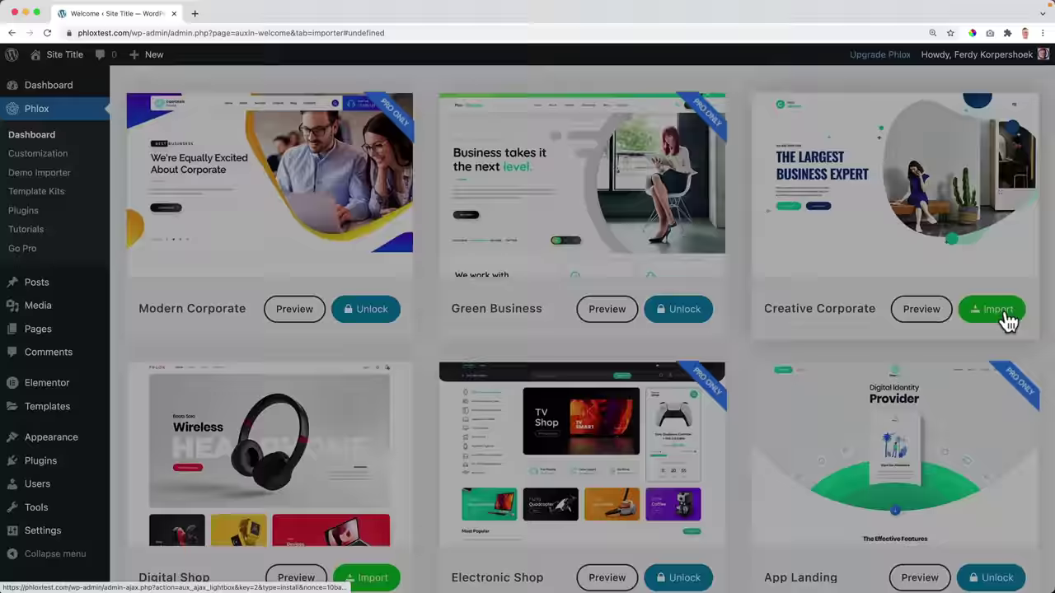
left_click(841, 469)
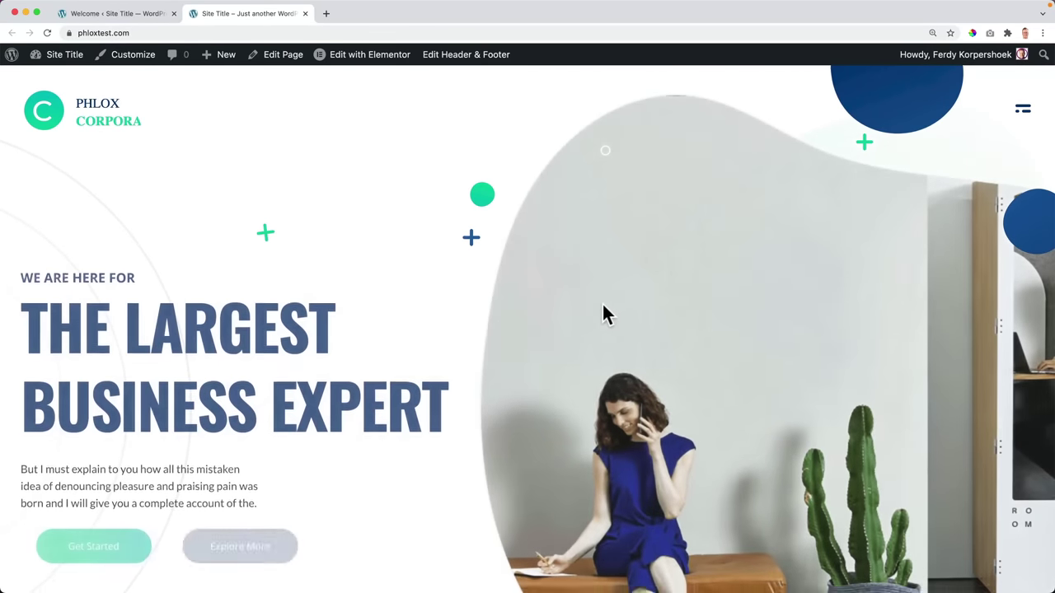
Review the imported home page down to the What We Do section and open the page in the Elementor editor
scroll(602, 309, "down", 10)
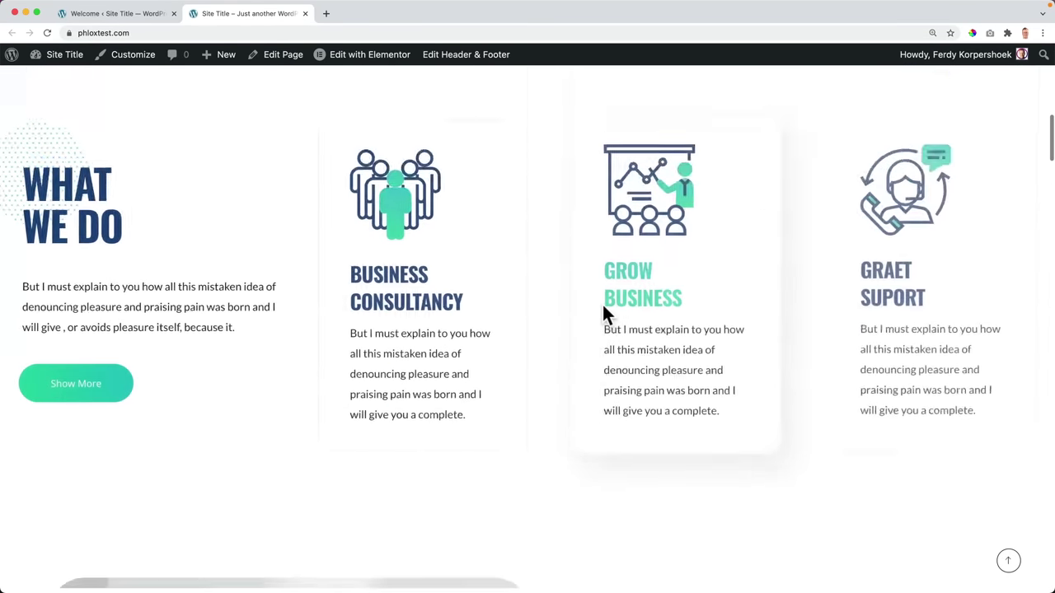
scroll(601, 302, "up", 10)
mouse_move(353, 62)
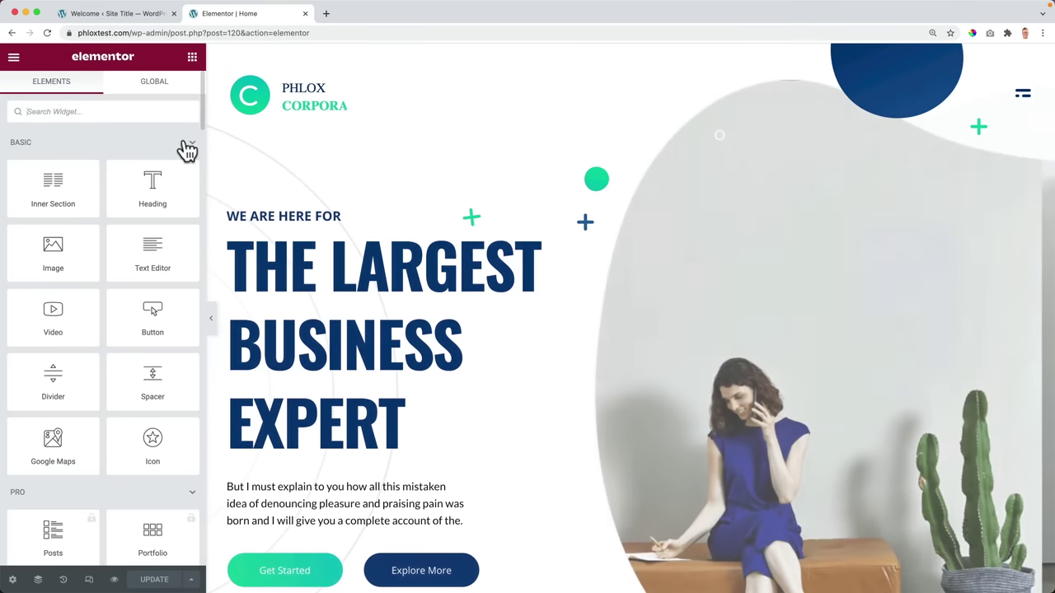
Collapse the Basic, Pro and General widget categories and browse the Phlox - General widgets to the Before After Slider
left_click(185, 143)
left_click(188, 176)
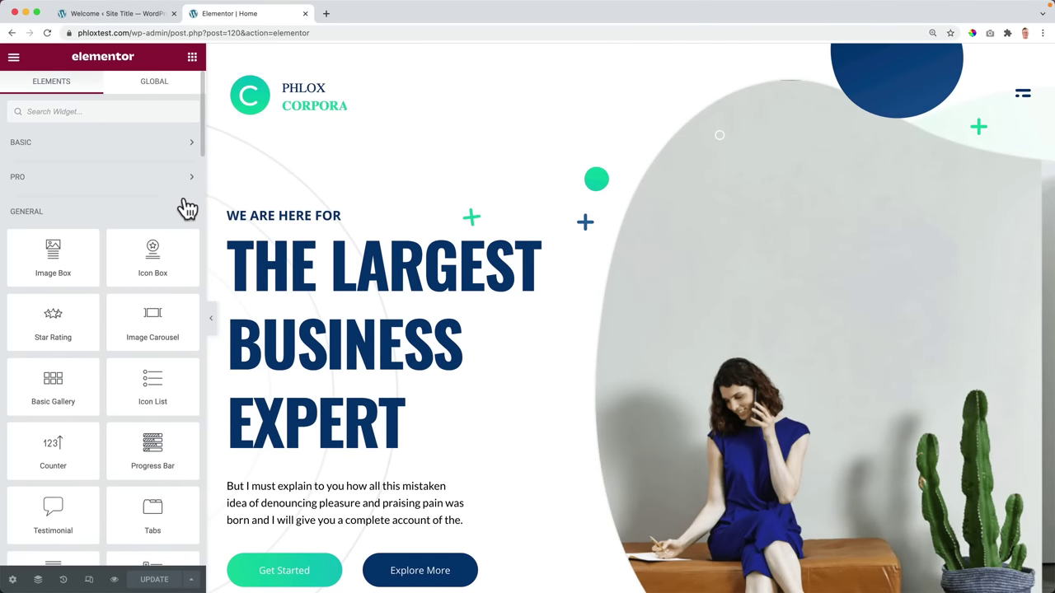
left_click(187, 218)
scroll(156, 243, "down", 5)
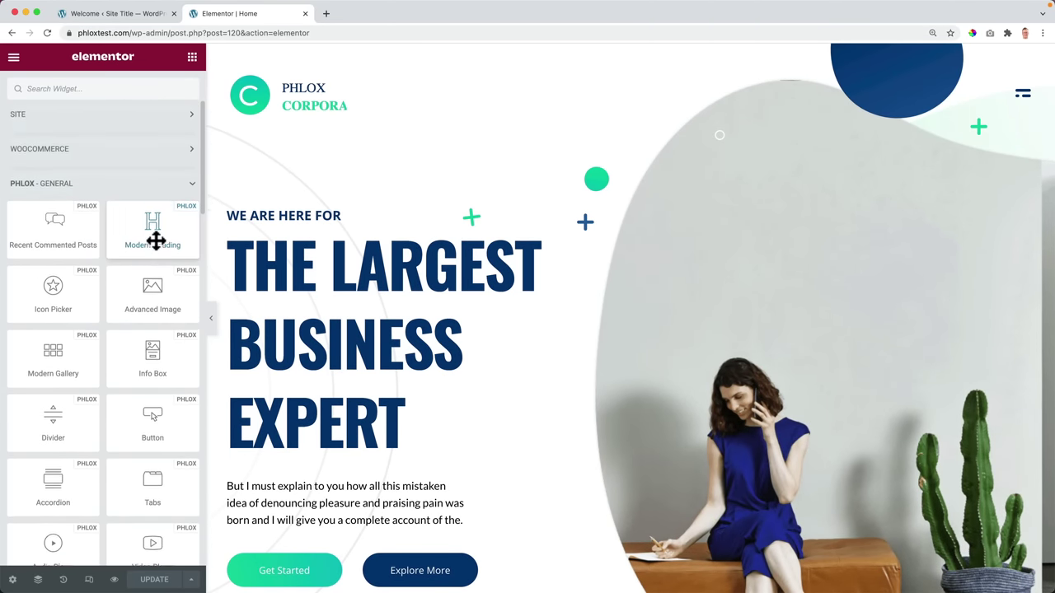
scroll(156, 240, "down", 5)
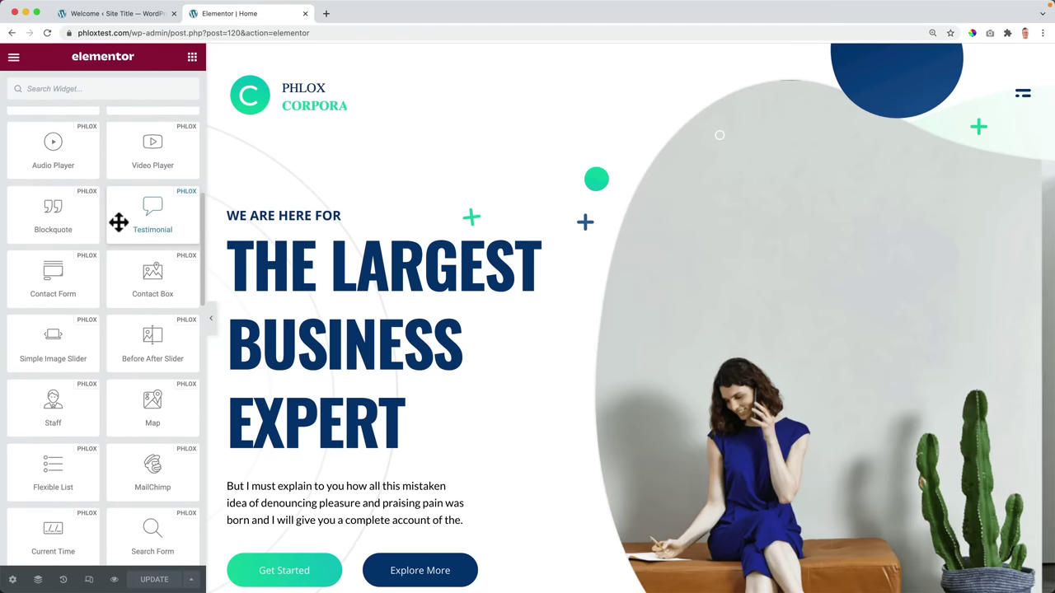
scroll(125, 267, "down", 4)
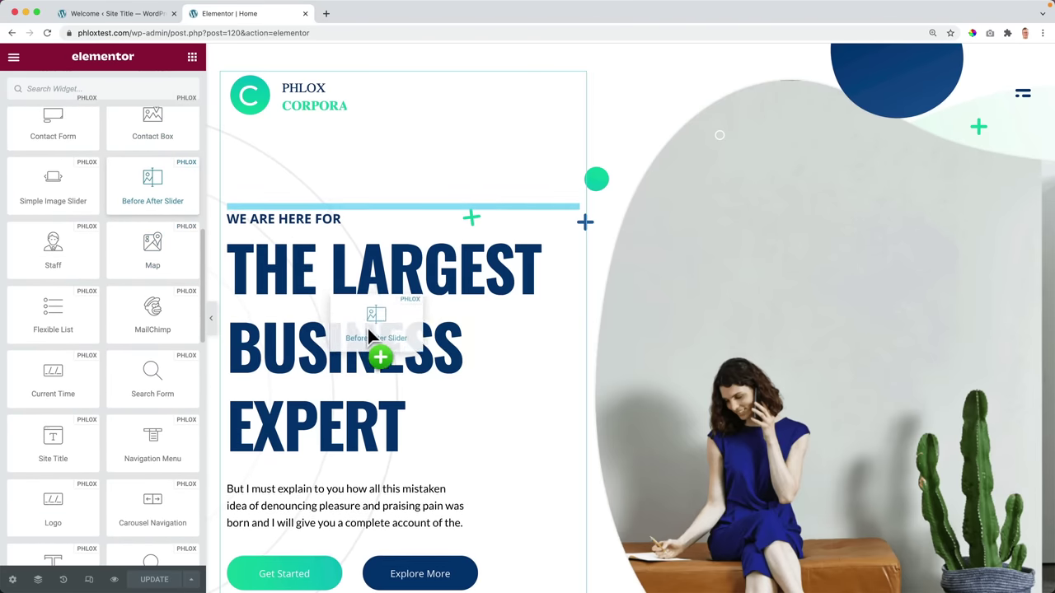